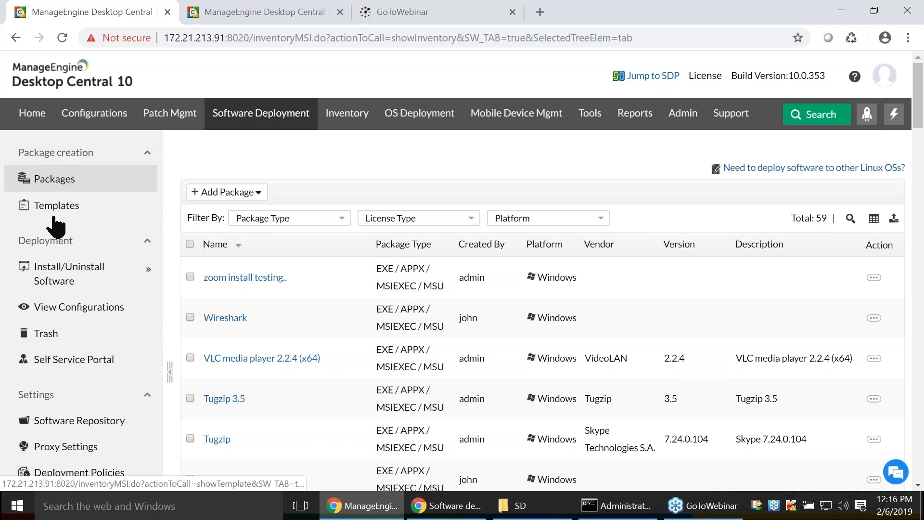
Step: Open the software templates list and filter the applications by "java 8"
left_click(58, 204)
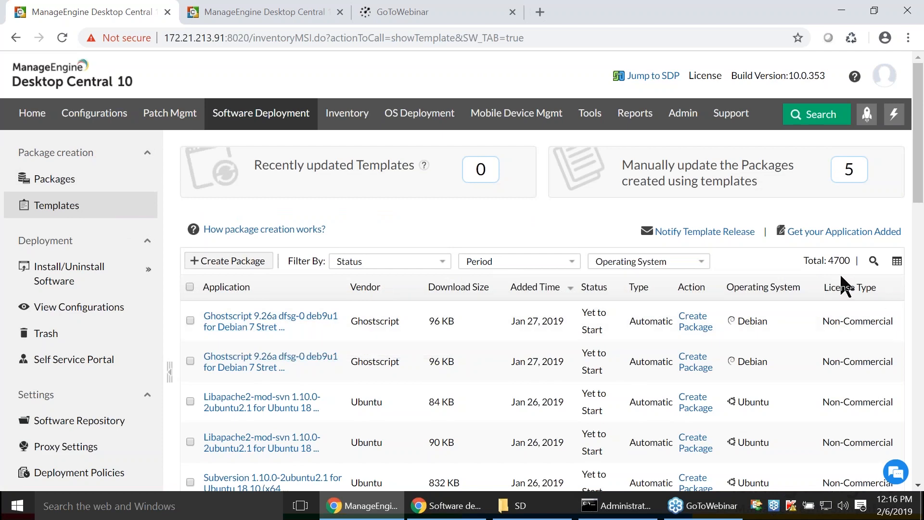
scroll(379, 337, "down", 1)
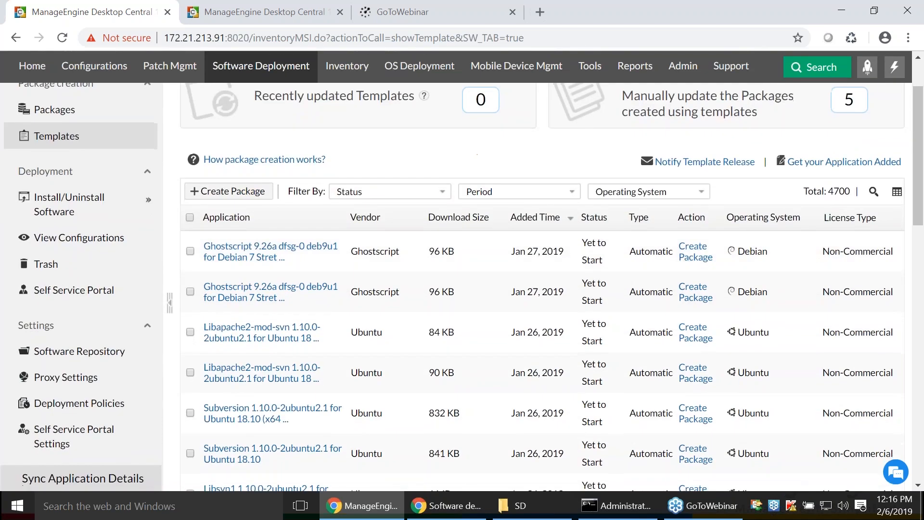
left_click(873, 192)
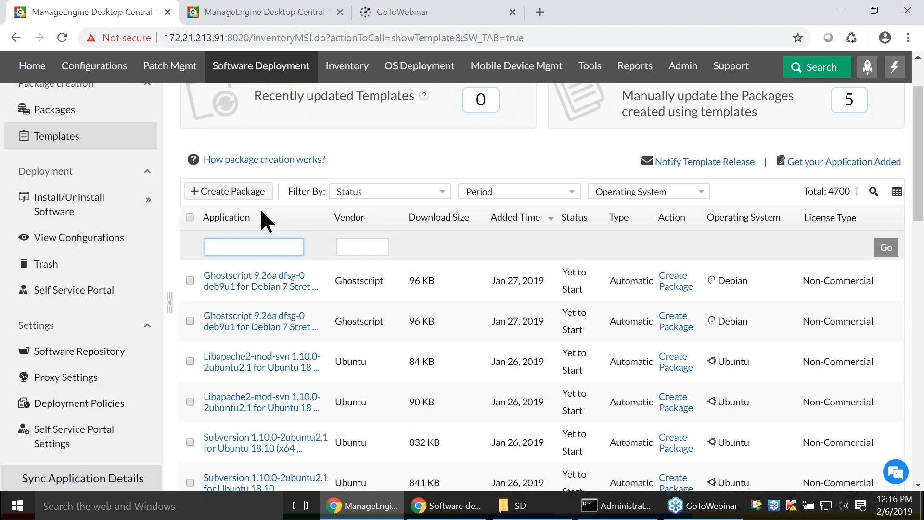
type("java ")
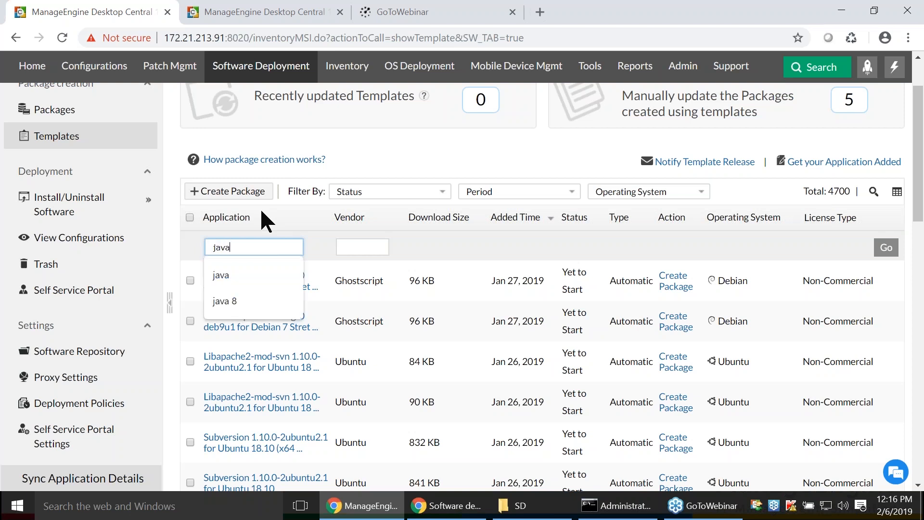
type("8")
key("Return")
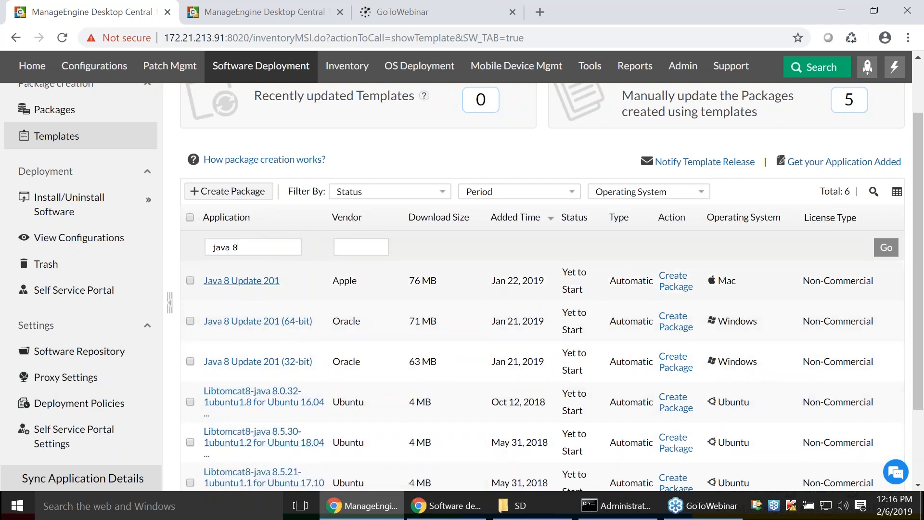
Step: Create a package from the Java 8 Update 201 (64-bit) template and hide the creation progress
left_click(190, 320)
left_click(246, 193)
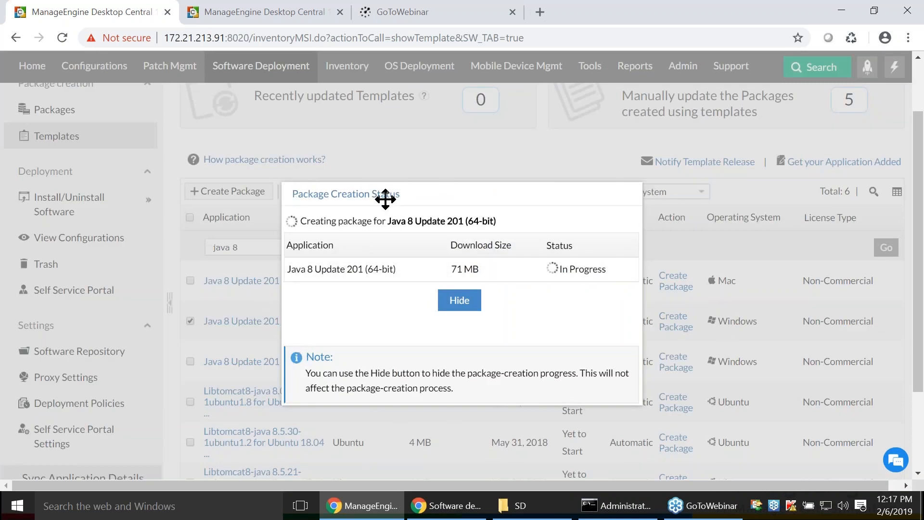
left_click_drag(384, 198, 426, 162)
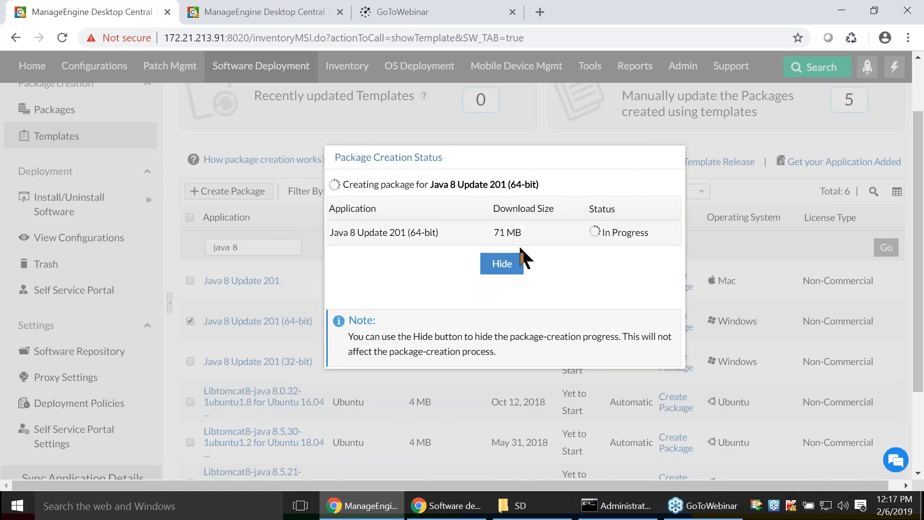
left_click(509, 271)
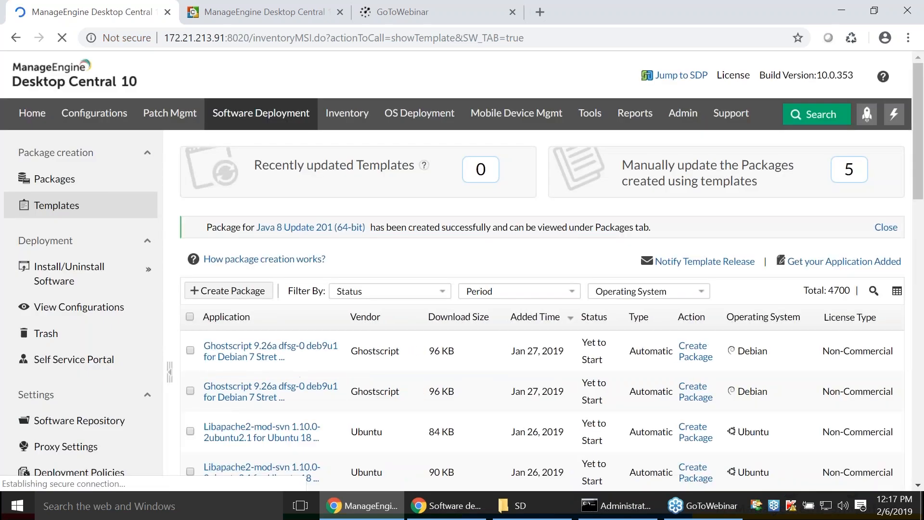
Step: Search the refreshed template list for "java 8" again
left_click(873, 290)
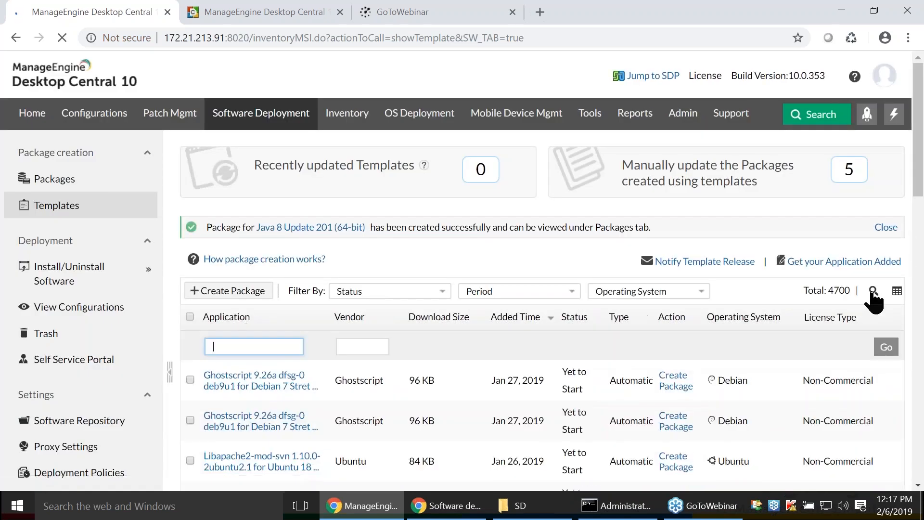
type("java 8")
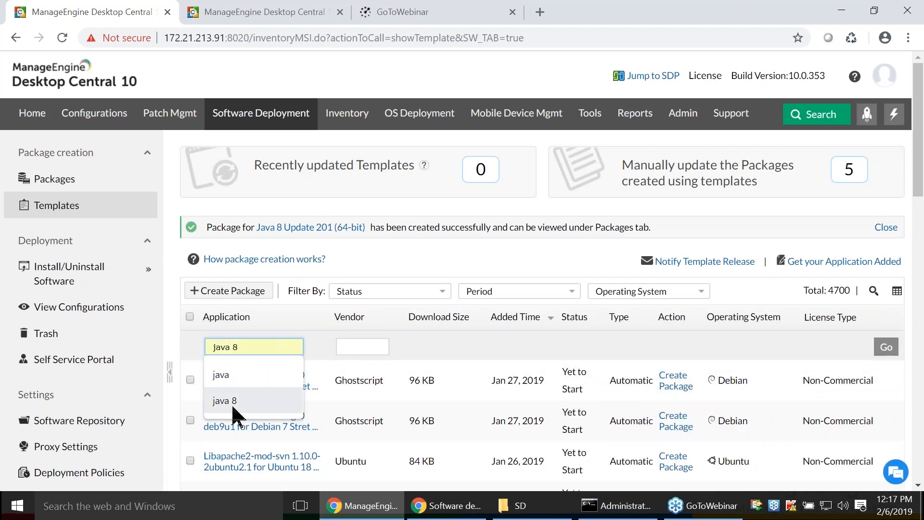
left_click(230, 402)
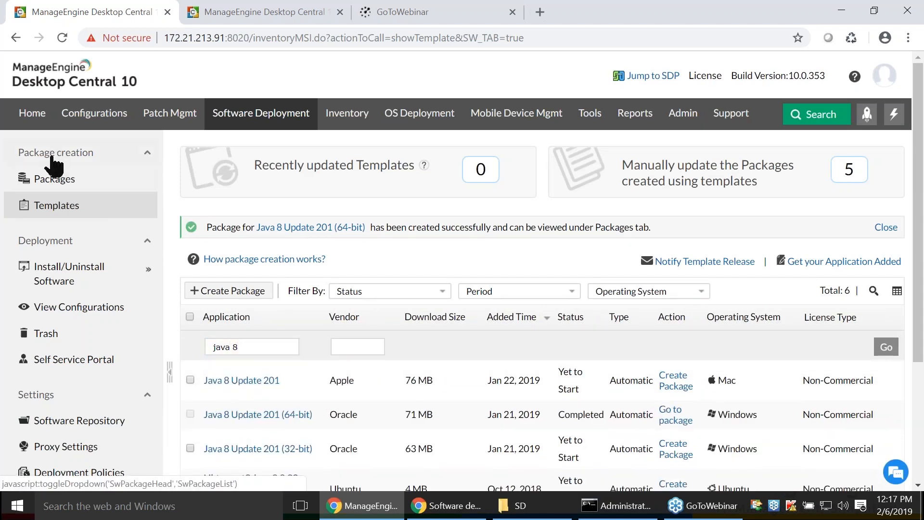
Step: Examine the Java 8 Update 201 (64-bit) template's application name, version, type, installer location and install switches, and close its details
left_click(240, 417)
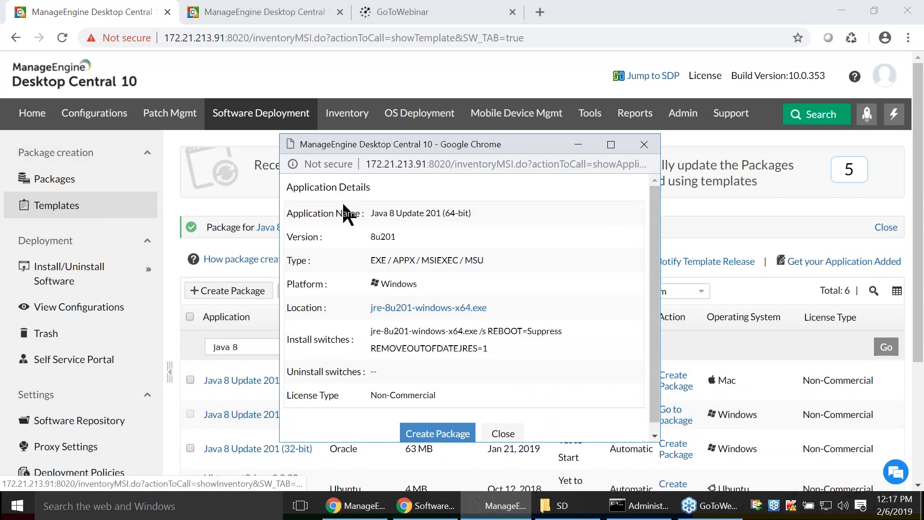
left_click_drag(372, 212, 454, 215)
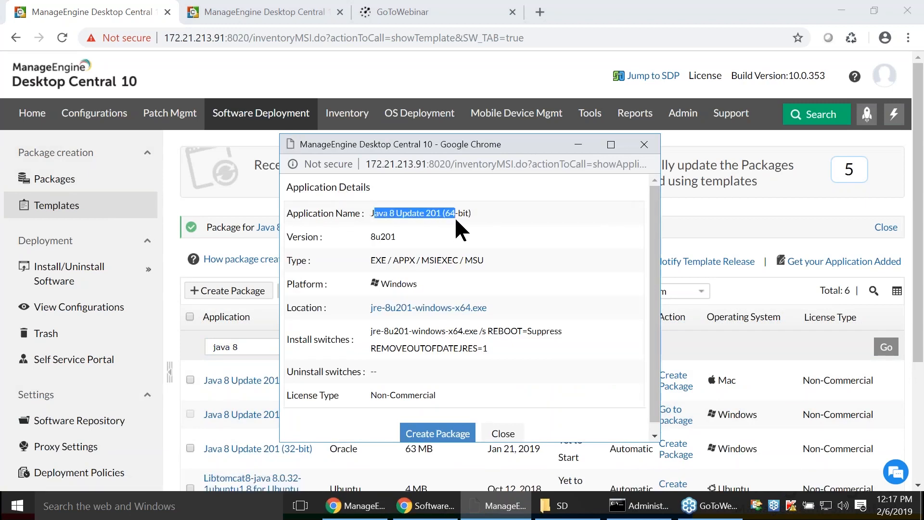
left_click(419, 223)
double_click(383, 236)
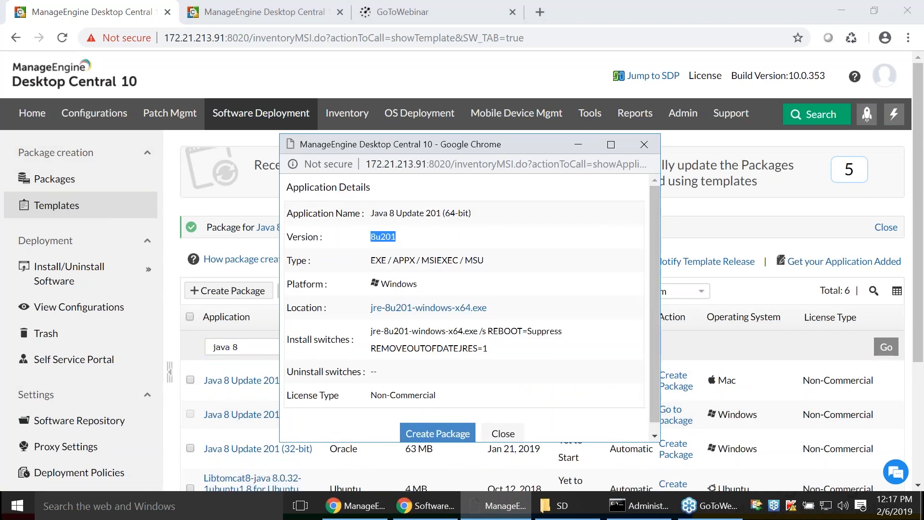
left_click_drag(371, 260, 480, 266)
left_click(479, 265)
left_click_drag(371, 308, 513, 312)
left_click(513, 308)
left_click_drag(359, 309, 530, 330)
left_click(528, 304)
left_click_drag(366, 330, 502, 352)
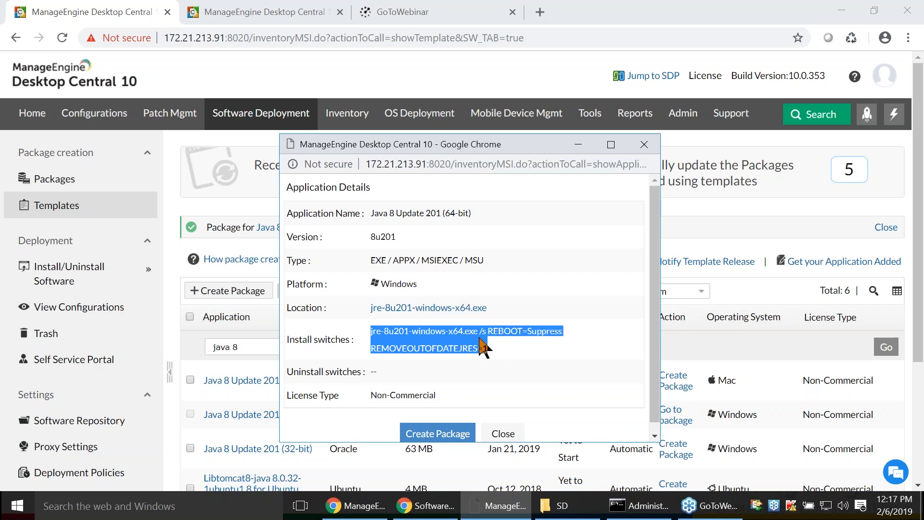
left_click(523, 356)
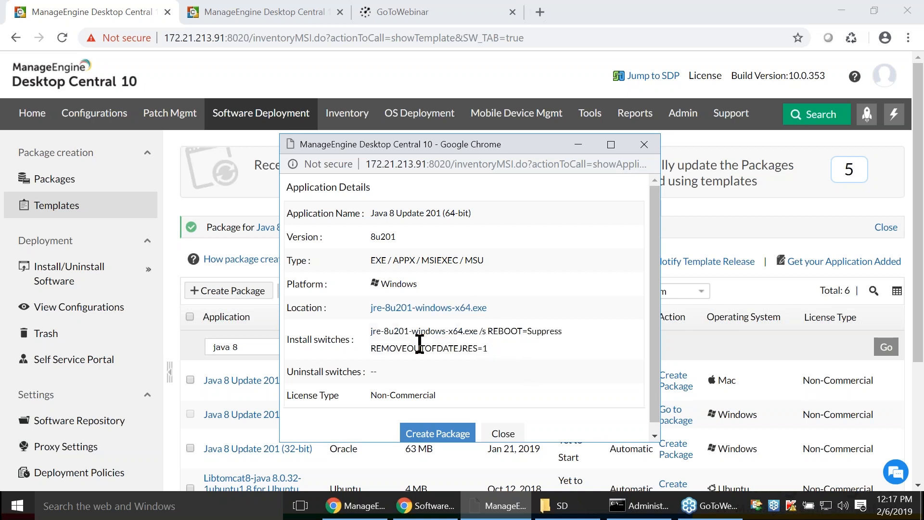
scroll(532, 330, "down", 1)
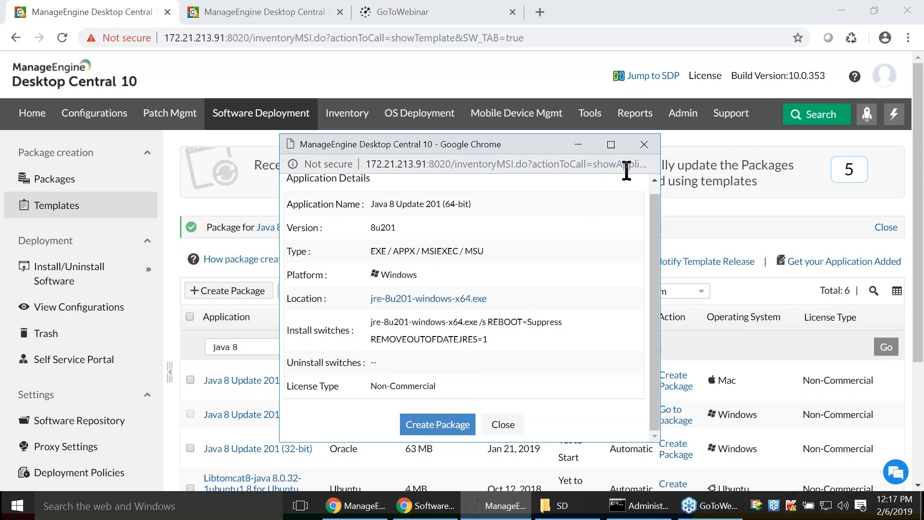
left_click(644, 144)
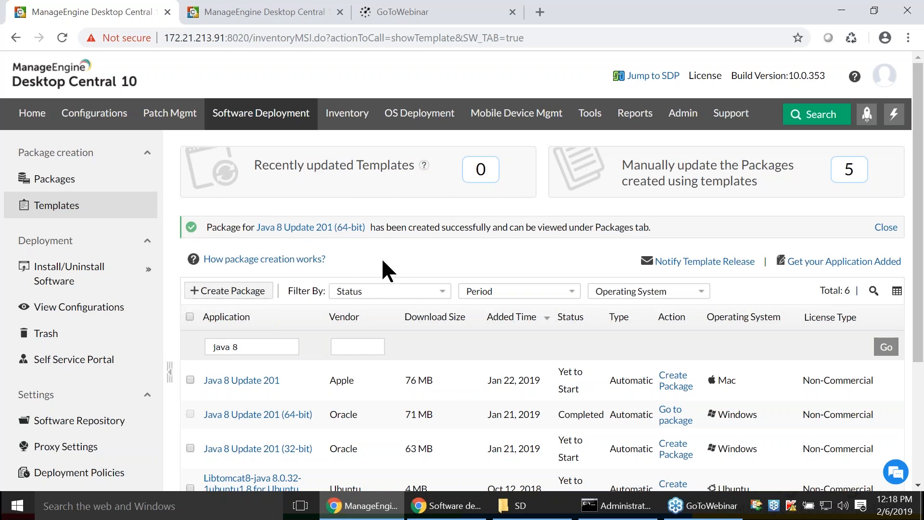
Step: Open the software packages list and filter it by the name "java 8"
left_click(29, 178)
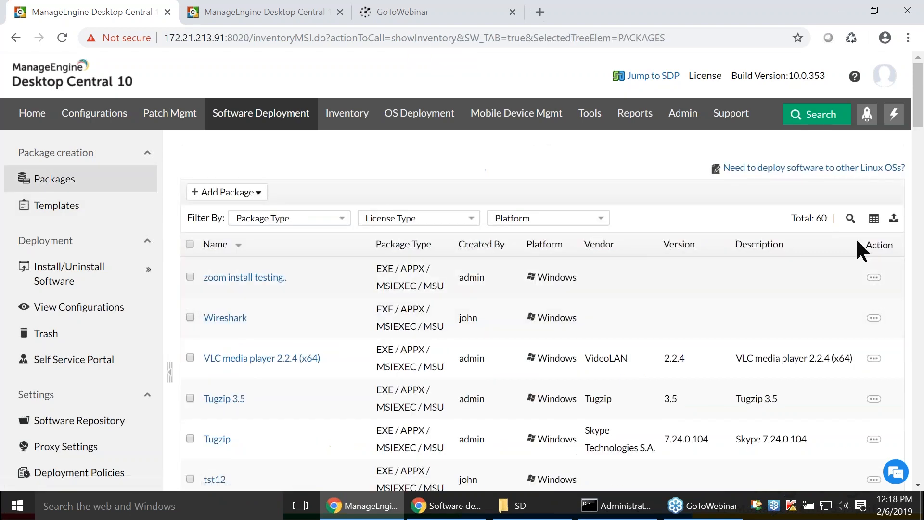
left_click(850, 220)
type("java 8")
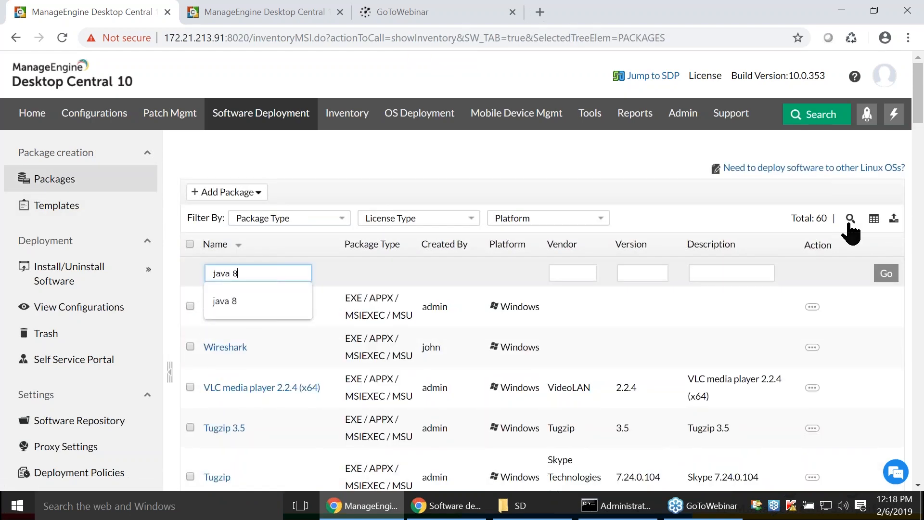
key("Return")
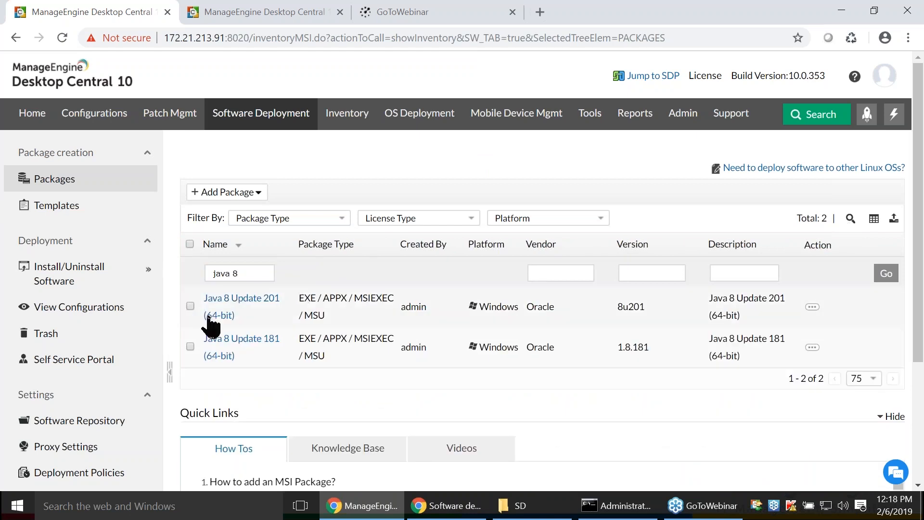
Step: Start a Windows computer configuration for installing the Java 8 Update 201 (64-bit) package
left_click(190, 306)
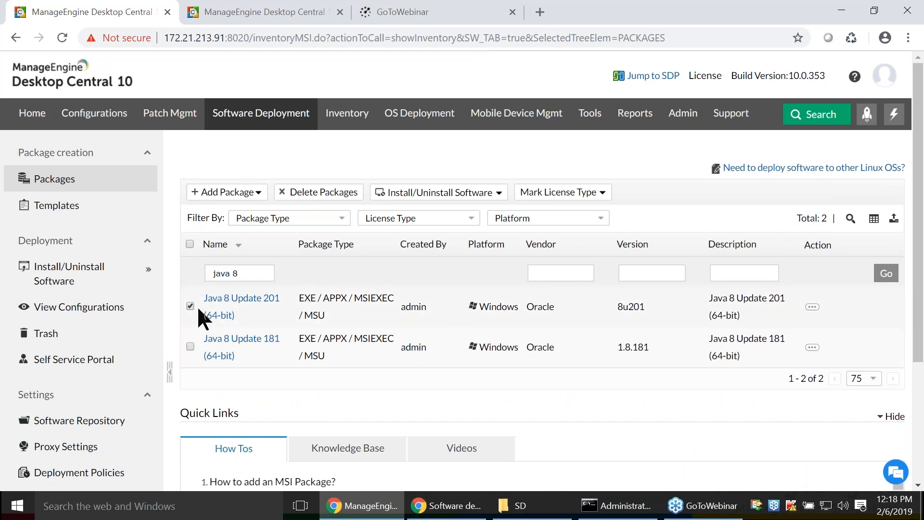
left_click(442, 198)
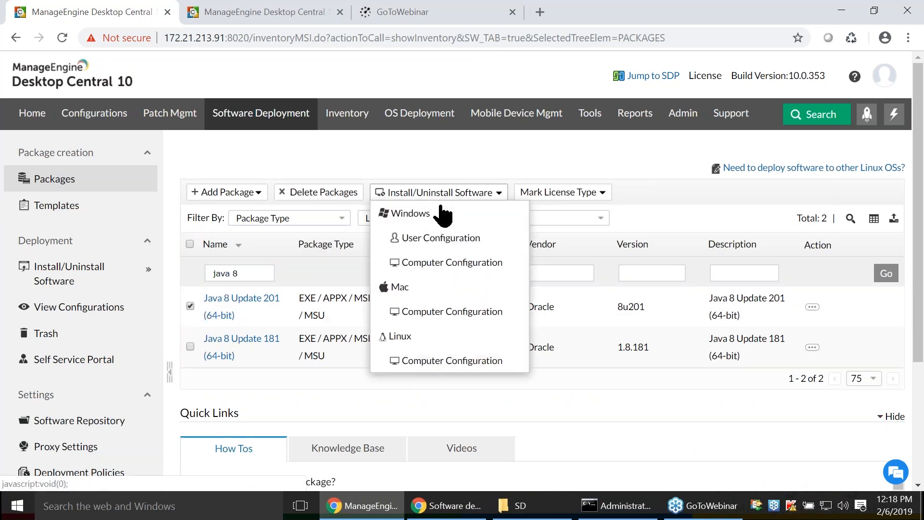
left_click(428, 270)
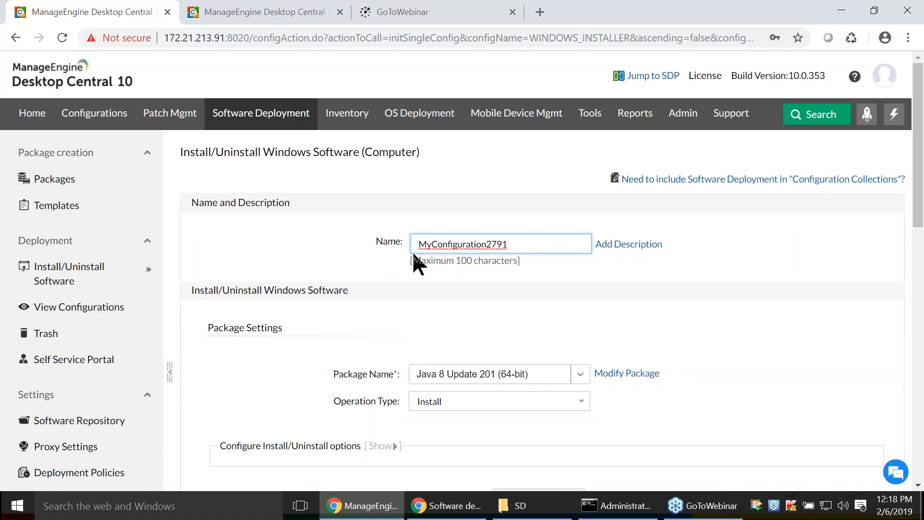
Step: Name the deployment configuration "java 8"
left_click_drag(518, 241, 431, 244)
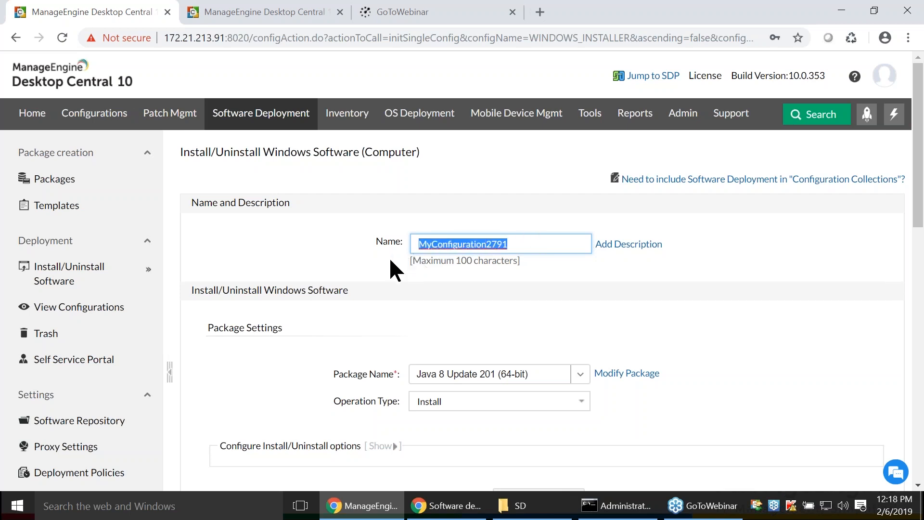
left_click(390, 260)
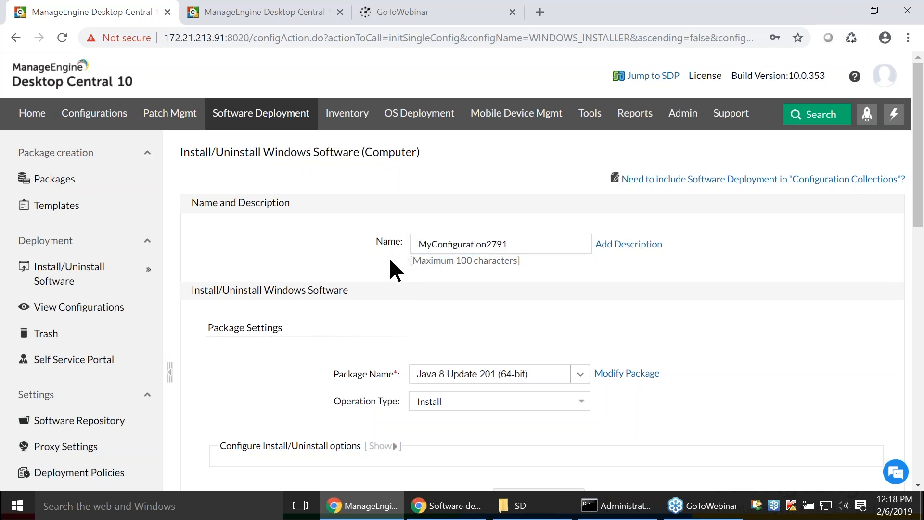
left_click_drag(520, 243, 357, 238)
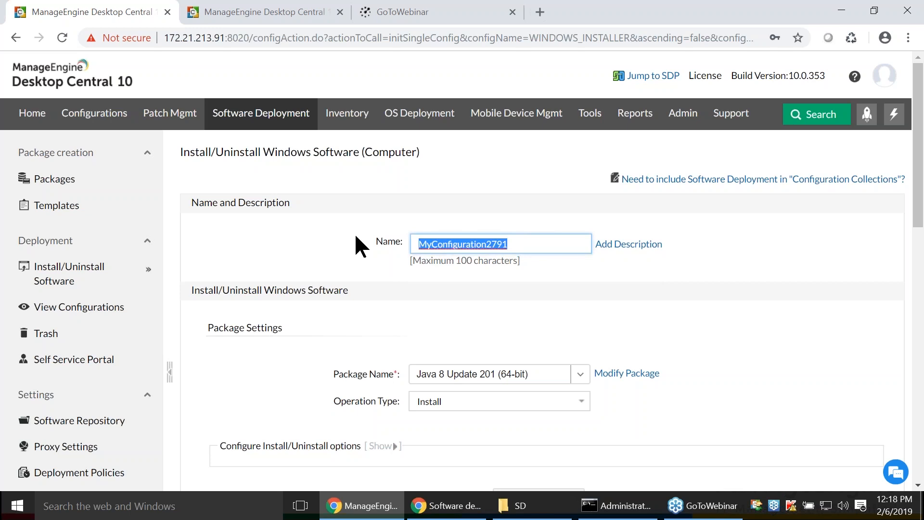
type("java 8")
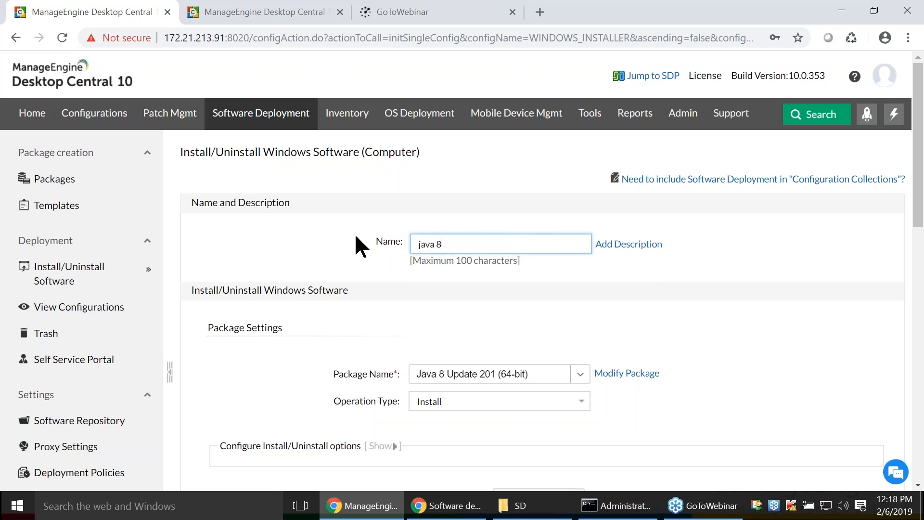
left_click(553, 299)
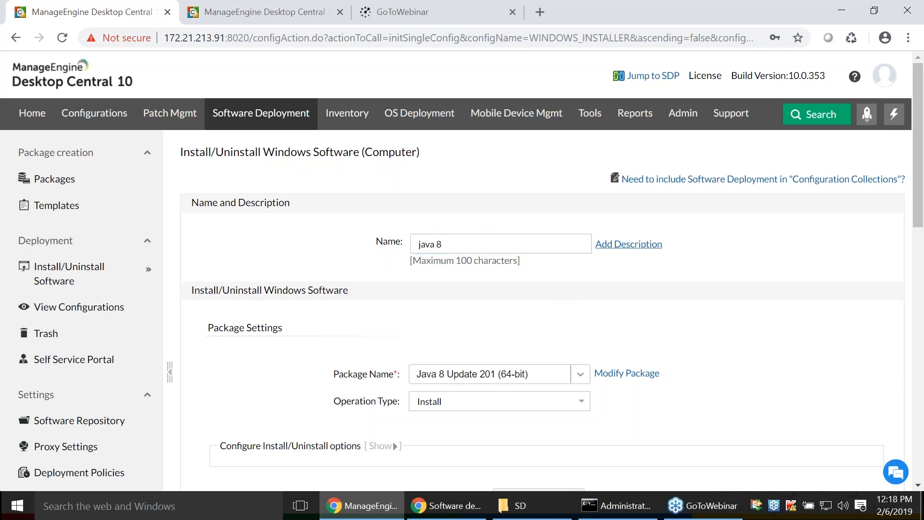
Step: Review the package settings and the list of selectable packages, keeping Java 8 Update 201 (64-bit) selected
scroll(188, 219, "down", 2)
left_click_drag(191, 208, 350, 235)
left_click(335, 236)
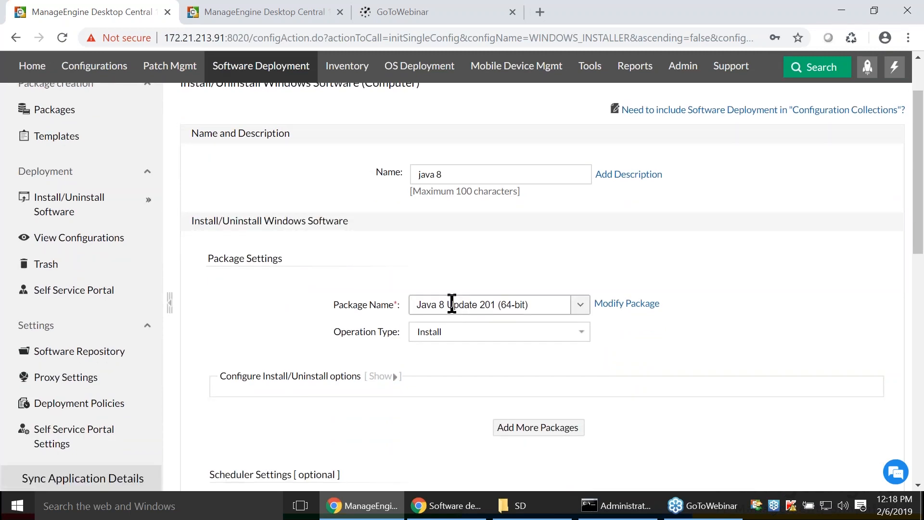
scroll(399, 303, "down", 1)
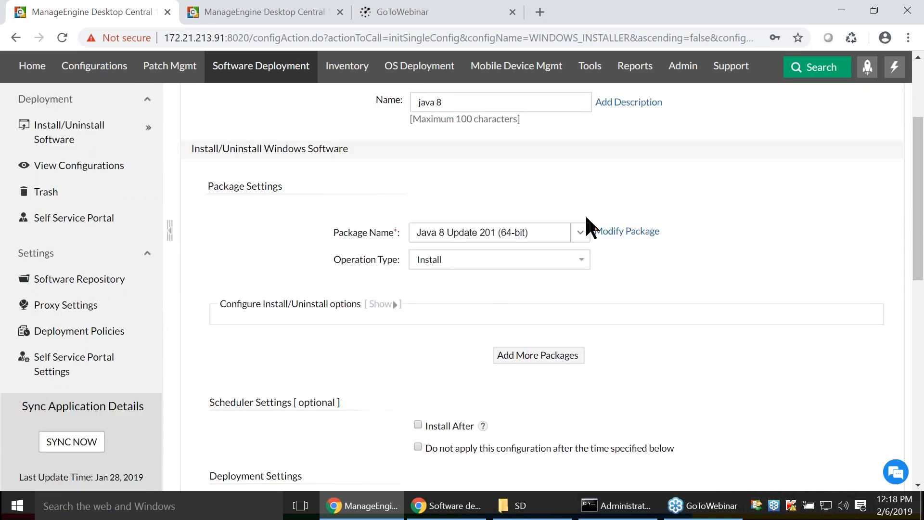
left_click(580, 232)
left_click(579, 232)
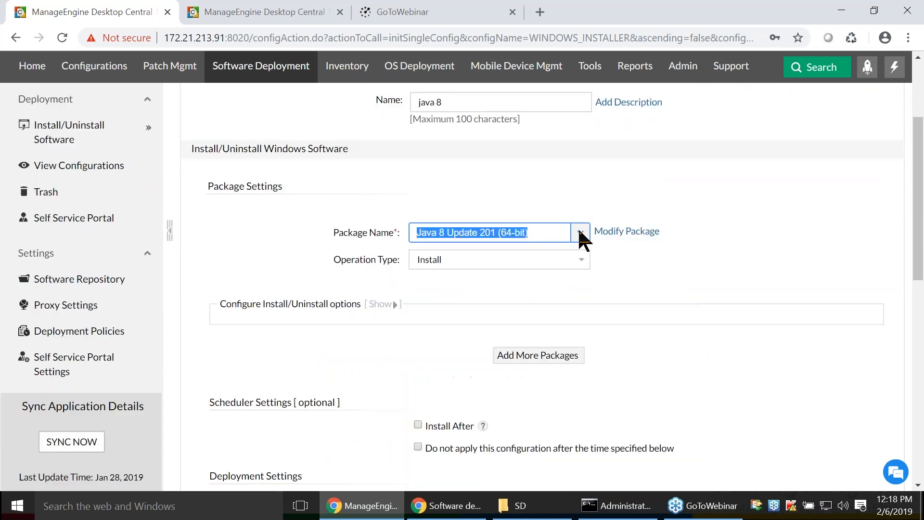
left_click(579, 232)
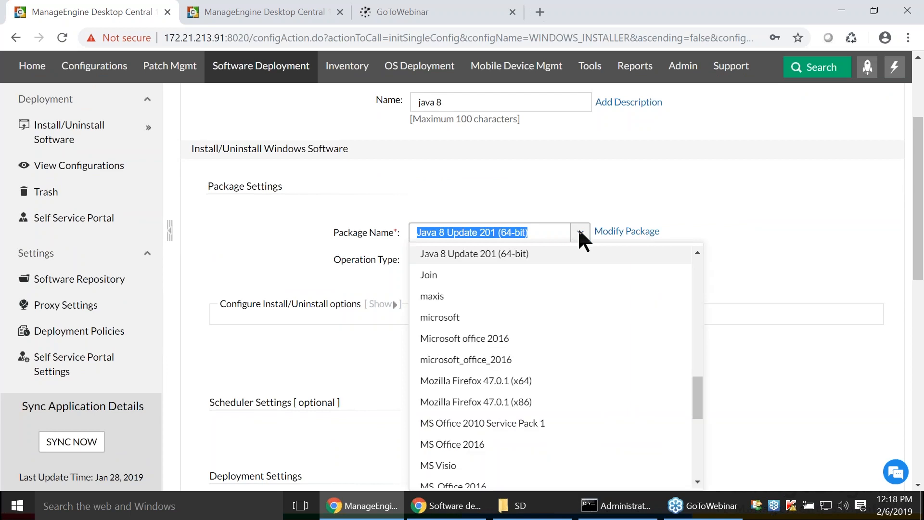
left_click(695, 192)
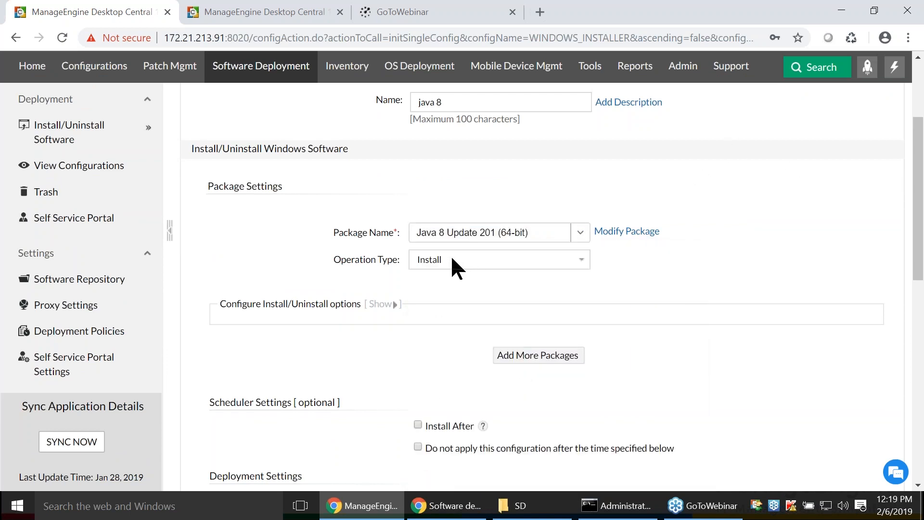
Step: Check the available operation types for the Java package and choose Install
left_click(482, 260)
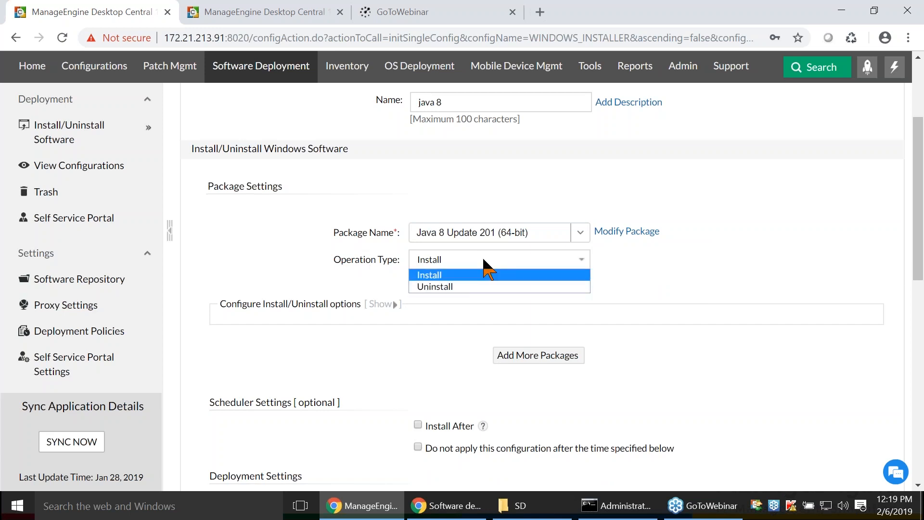
left_click(483, 260)
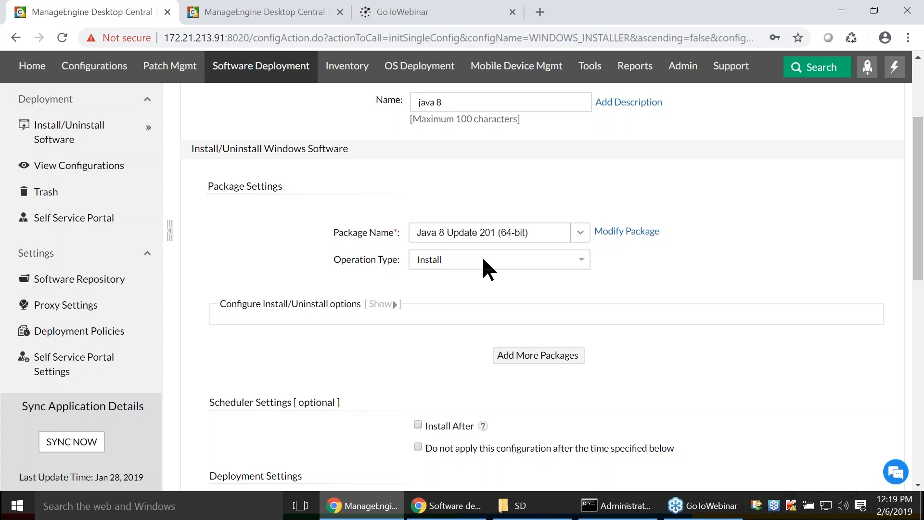
left_click(484, 260)
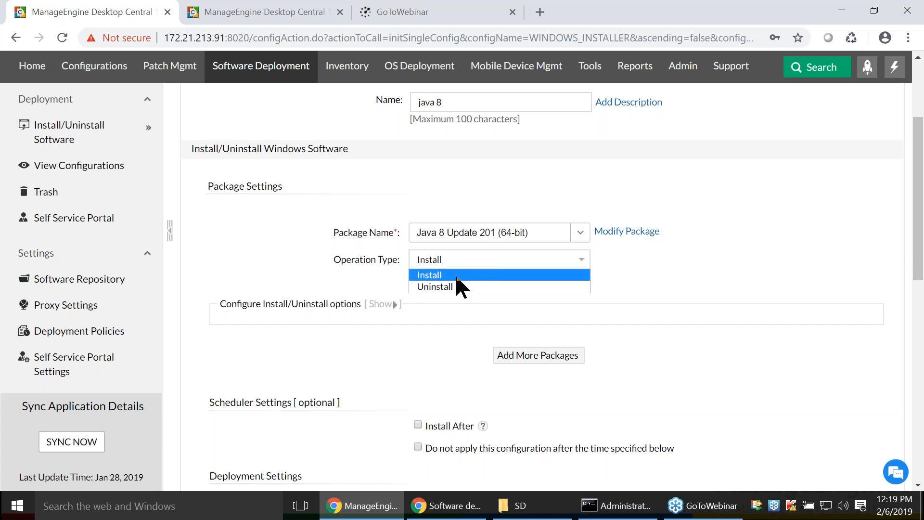
left_click(454, 276)
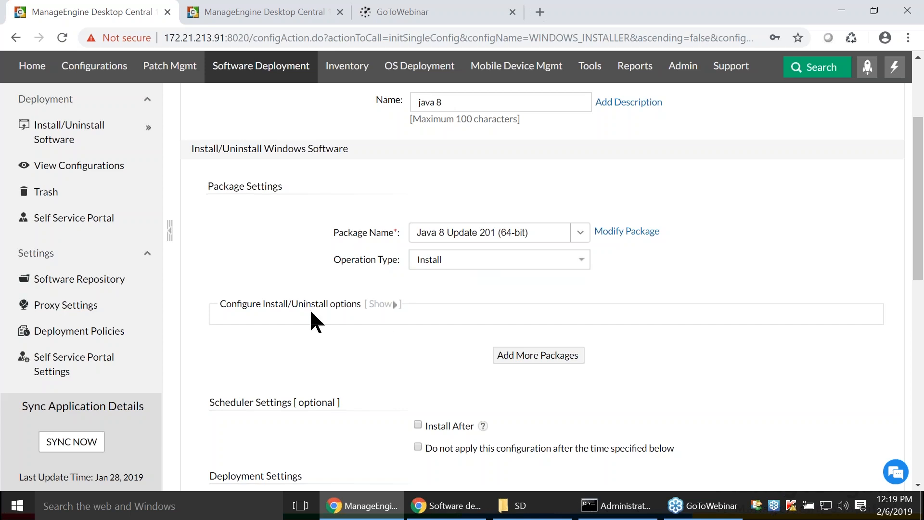
Step: Expand the install/uninstall options, check the Run As User credential choices, and set the package to install as System User
left_click(379, 305)
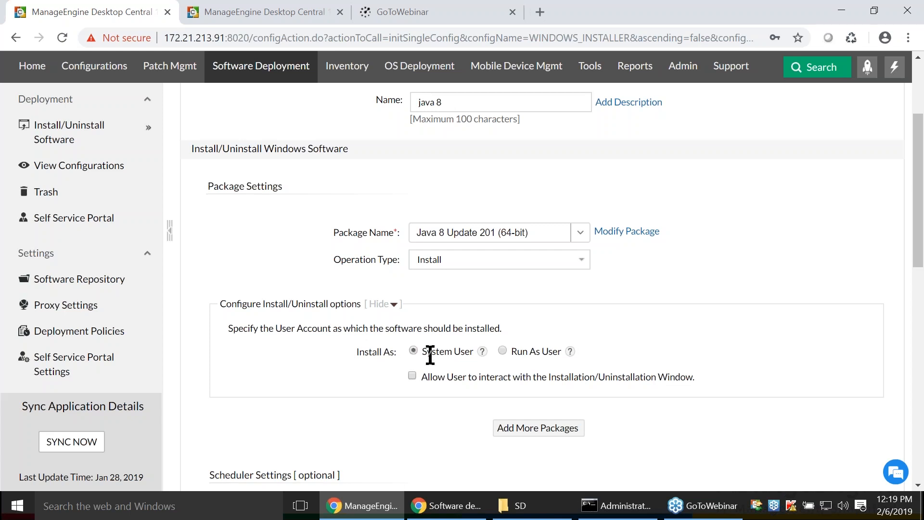
left_click(502, 349)
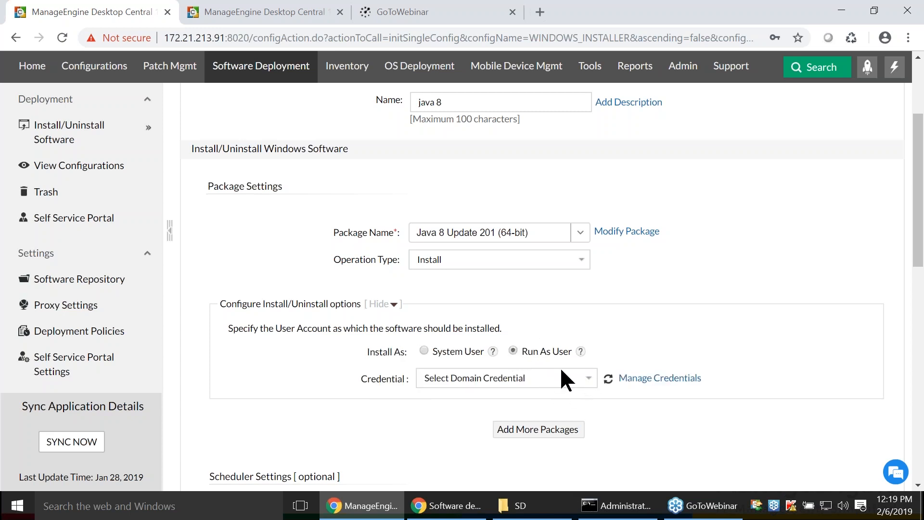
left_click(567, 372)
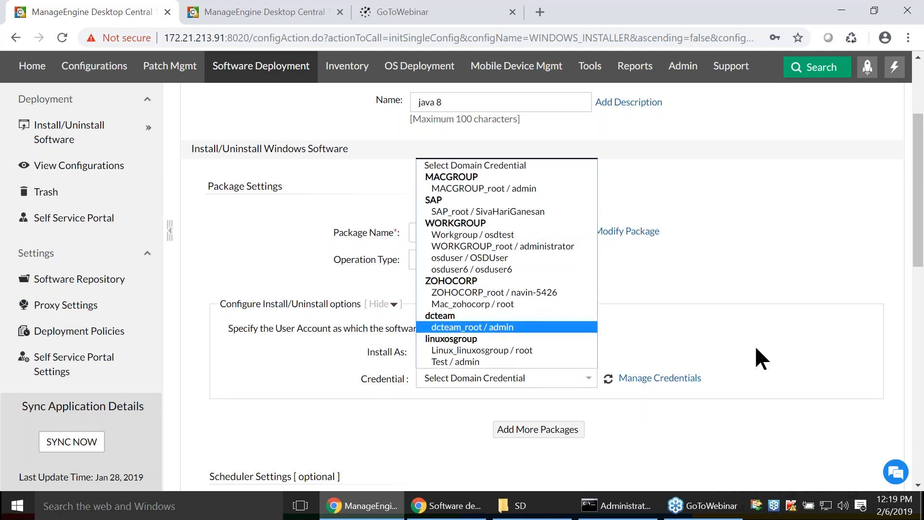
left_click(706, 333)
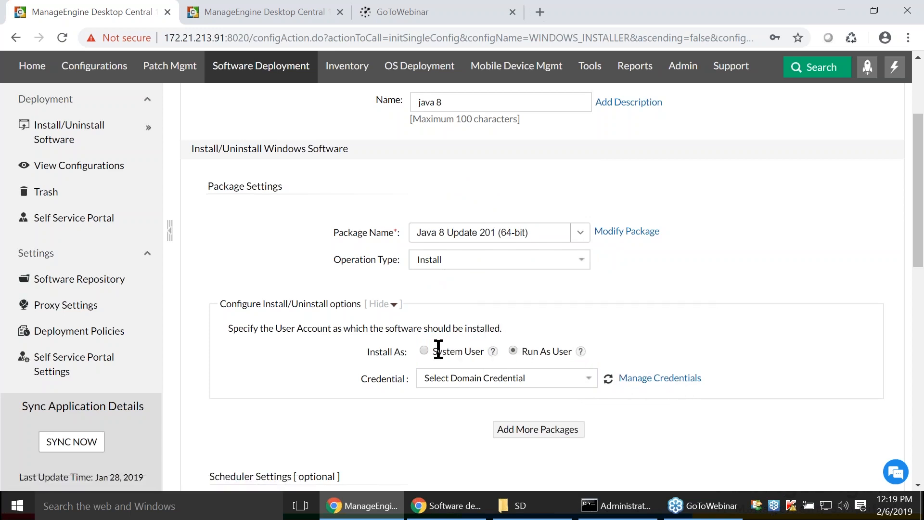
left_click(424, 351)
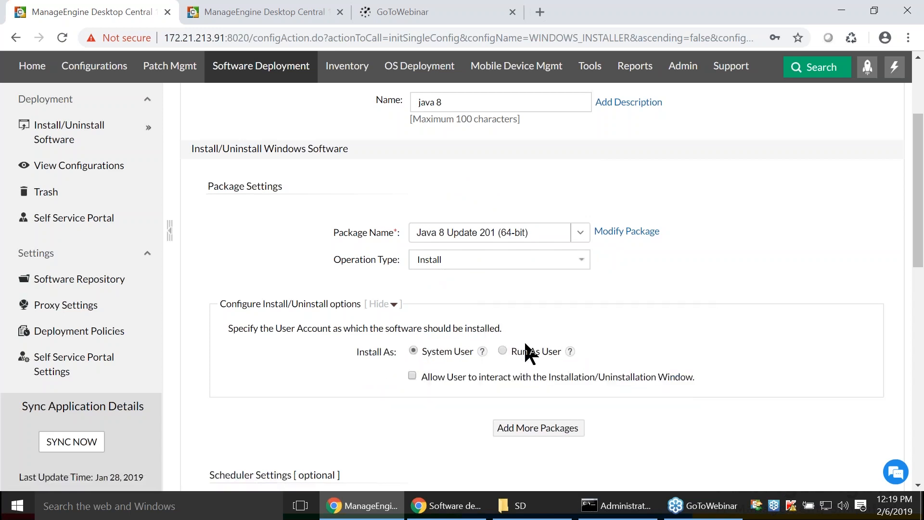
Step: Add the Java package to the configuration's package list and choose .NET Framework 2.0 as an additional package to install
scroll(481, 254, "down", 3)
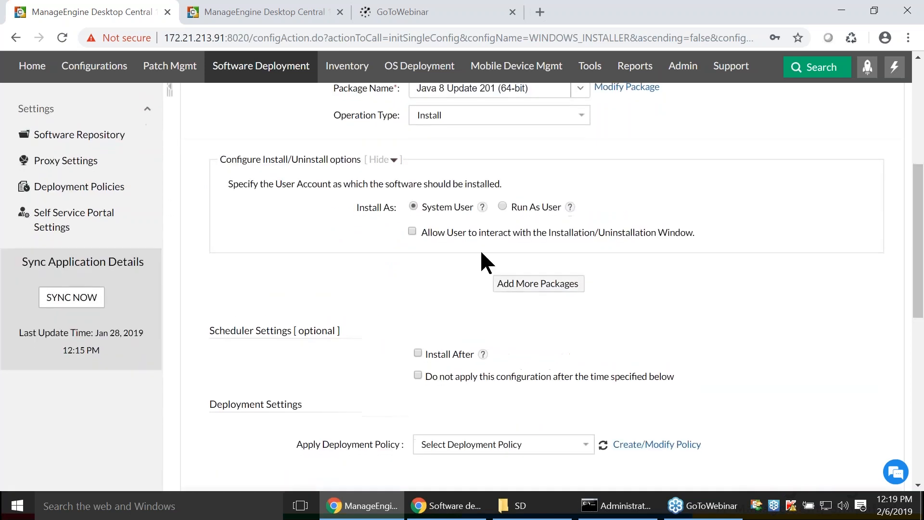
left_click(560, 287)
scroll(358, 256, "up", 2)
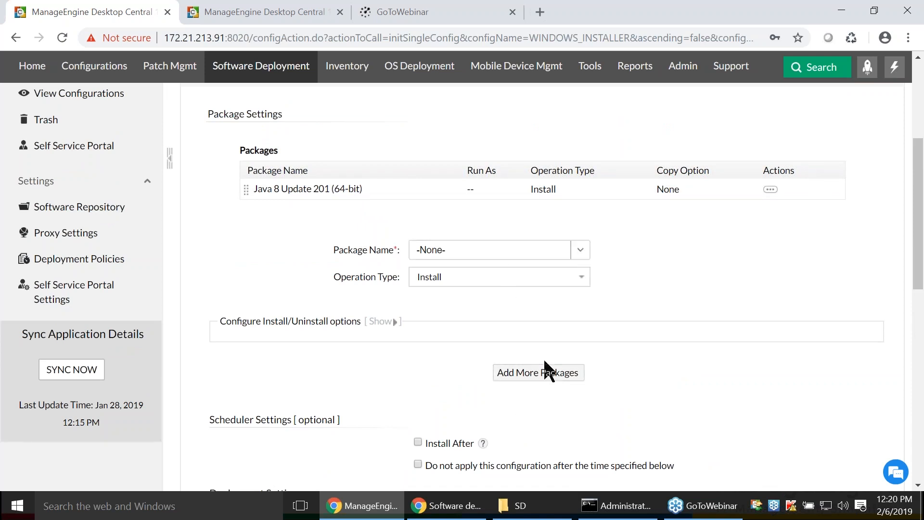
left_click(579, 248)
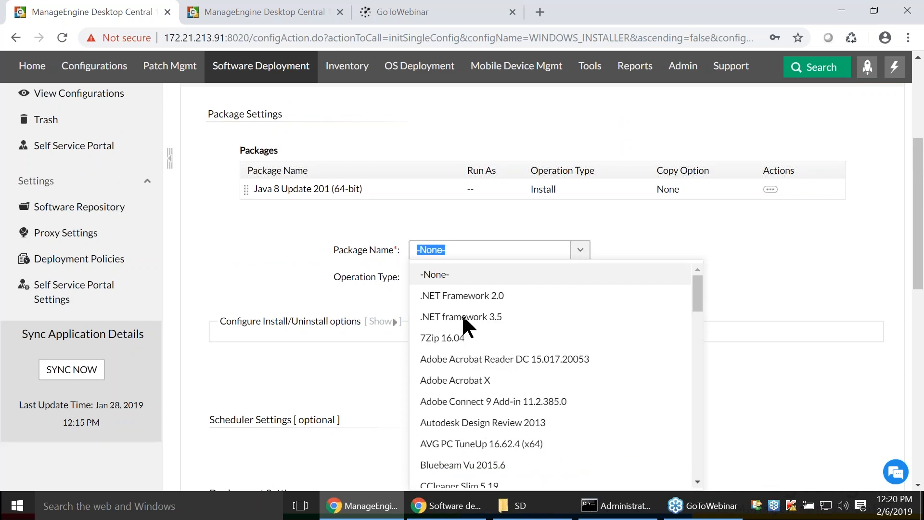
left_click(508, 295)
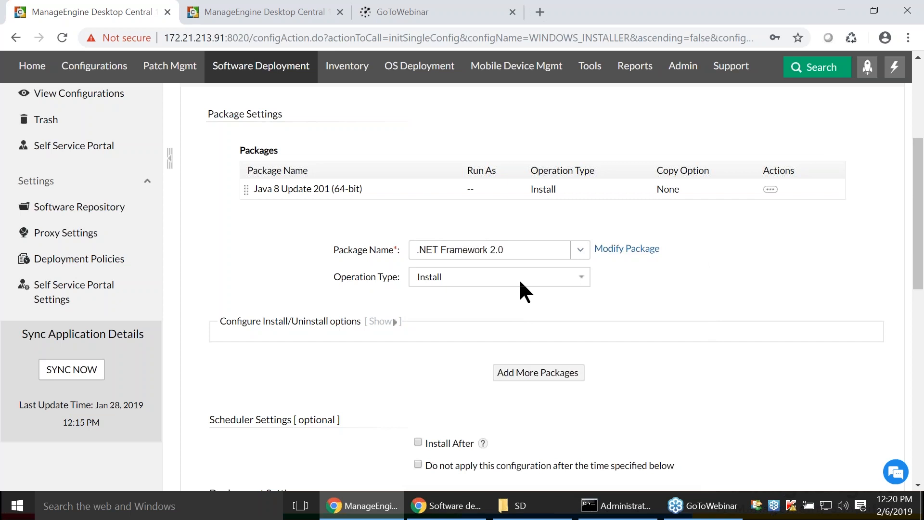
left_click(564, 254)
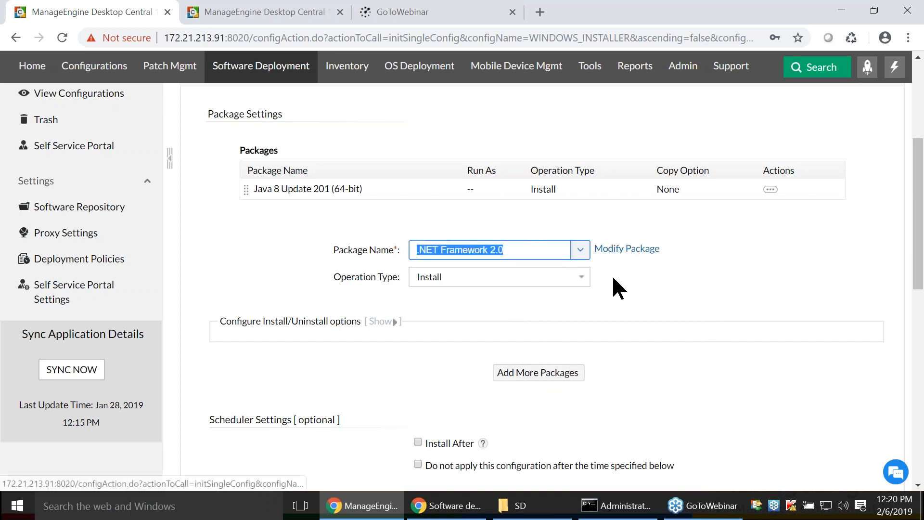
Step: Enable Install After in the scheduler settings and set its date to 2019-02-17
scroll(423, 385, "down", 1)
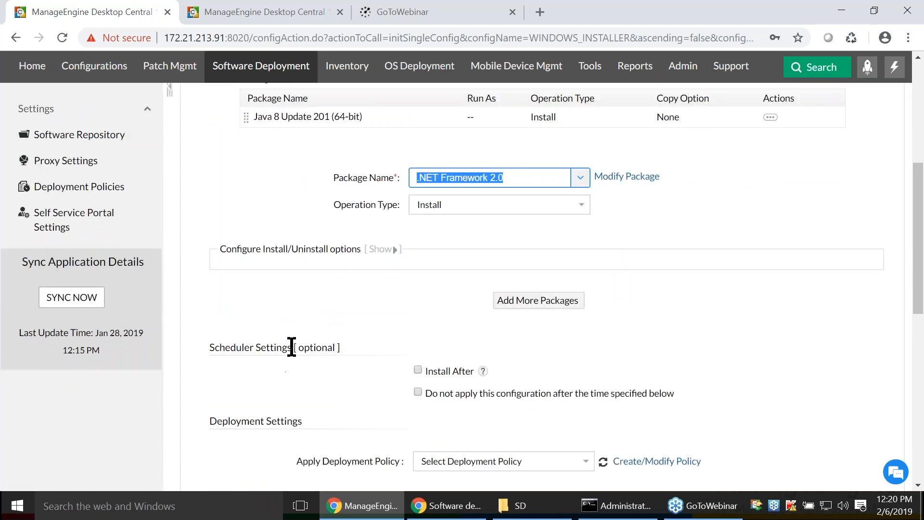
scroll(264, 343, "down", 2)
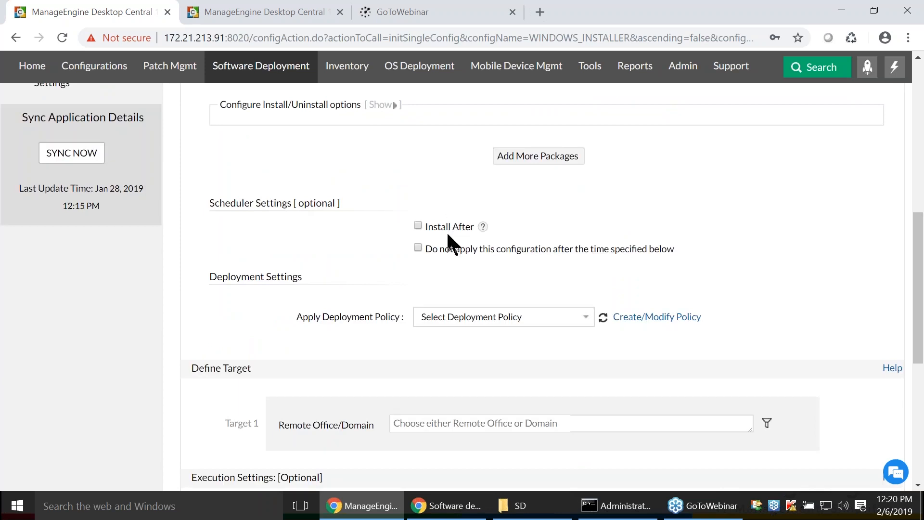
left_click(417, 226)
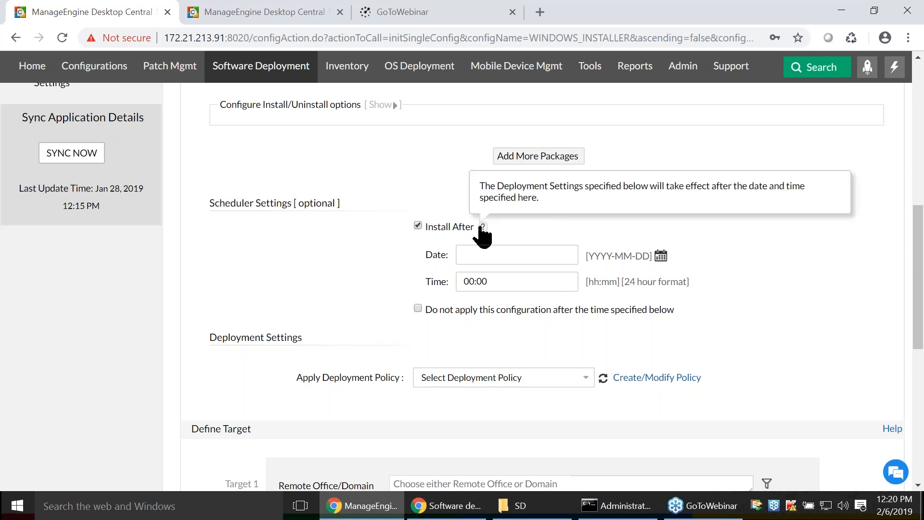
left_click(662, 256)
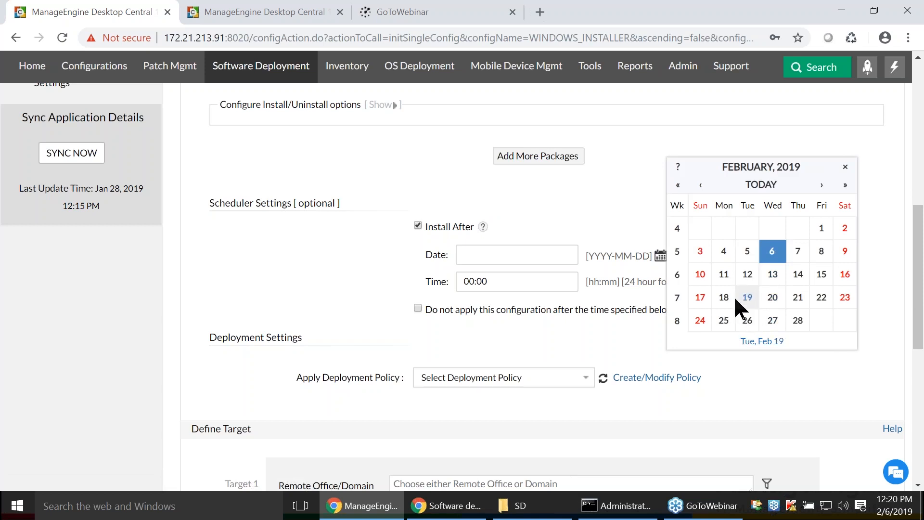
left_click(699, 297)
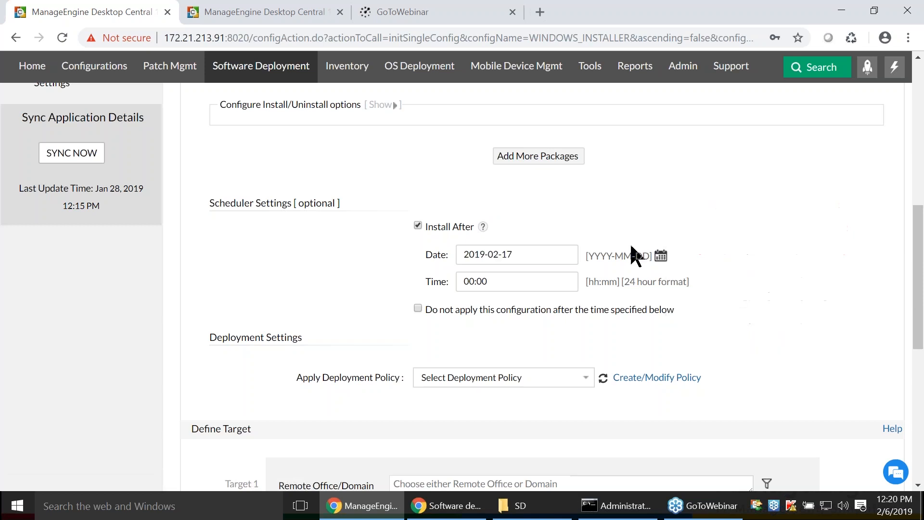
left_click_drag(491, 281, 442, 281)
left_click(687, 301)
Step: Give the configuration an expiry date of 2019-02-22, and turn off both the expiry and Install After options
left_click(418, 308)
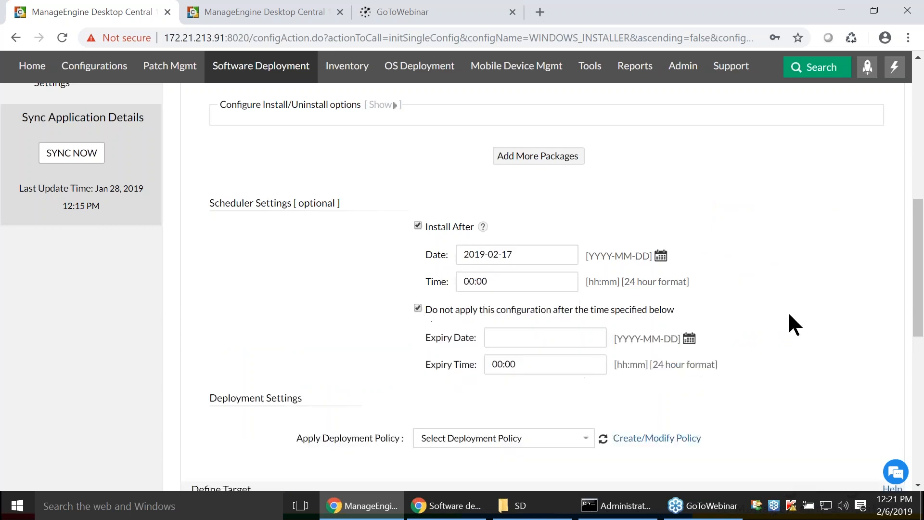
left_click(689, 338)
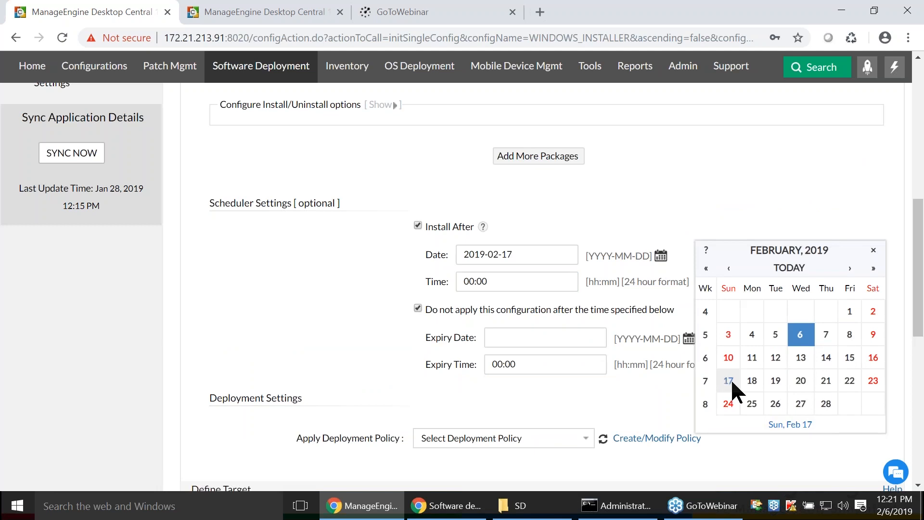
left_click(849, 380)
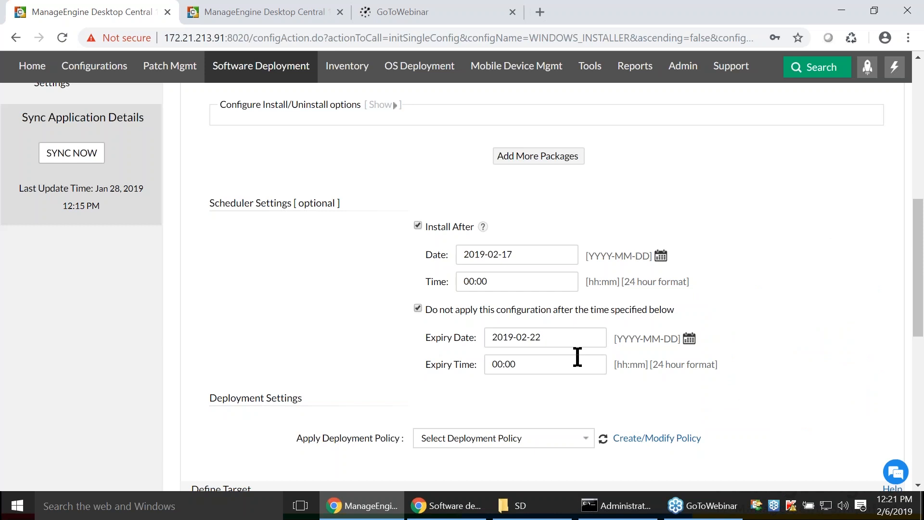
left_click(418, 308)
left_click(418, 226)
Step: Look through the self-created and other users' deployment policies that can be applied, without selecting one
scroll(312, 296, "down", 1)
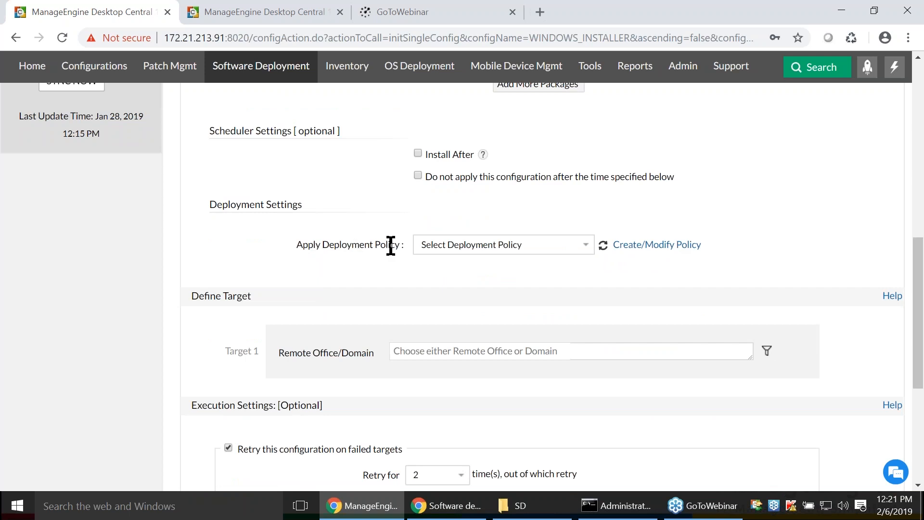
left_click(584, 244)
scroll(494, 337, "down", 1)
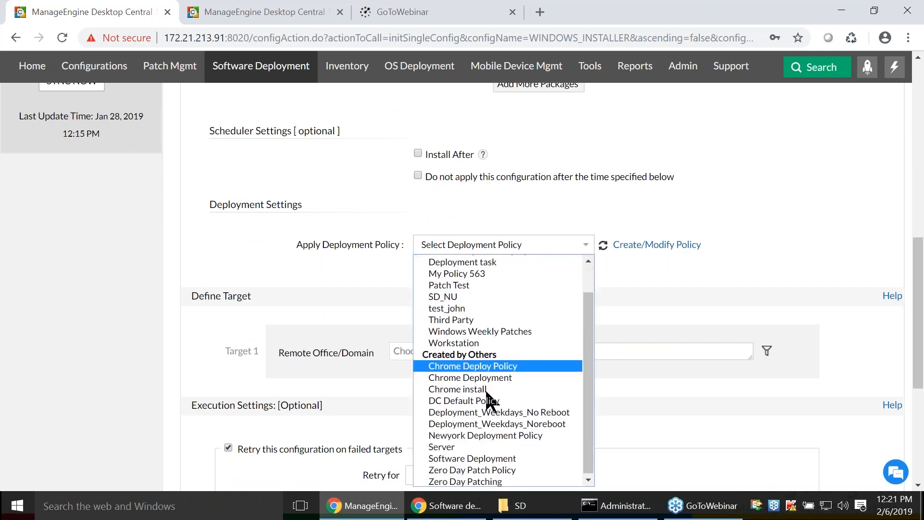
scroll(497, 359, "up", 1)
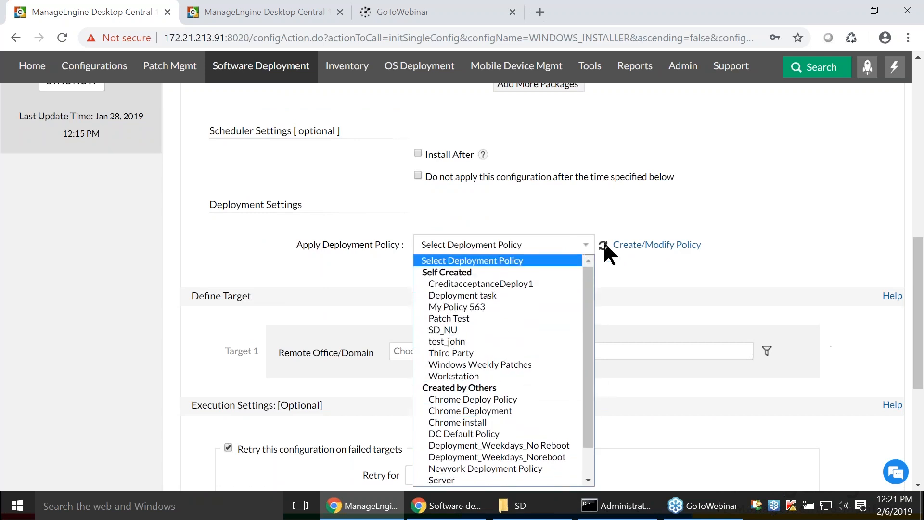
left_click(647, 251)
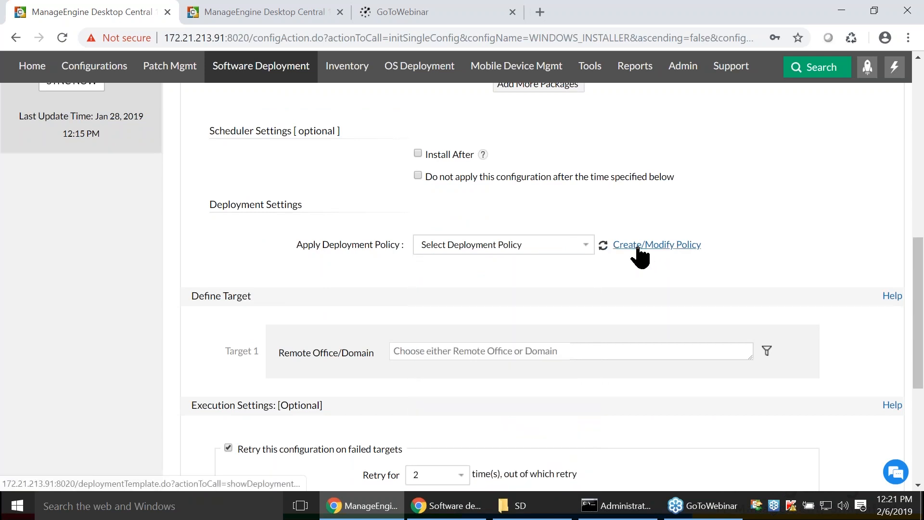
Step: Open the deployment policy list from the configuration and create a new policy, saving it under its default name
left_click(639, 248)
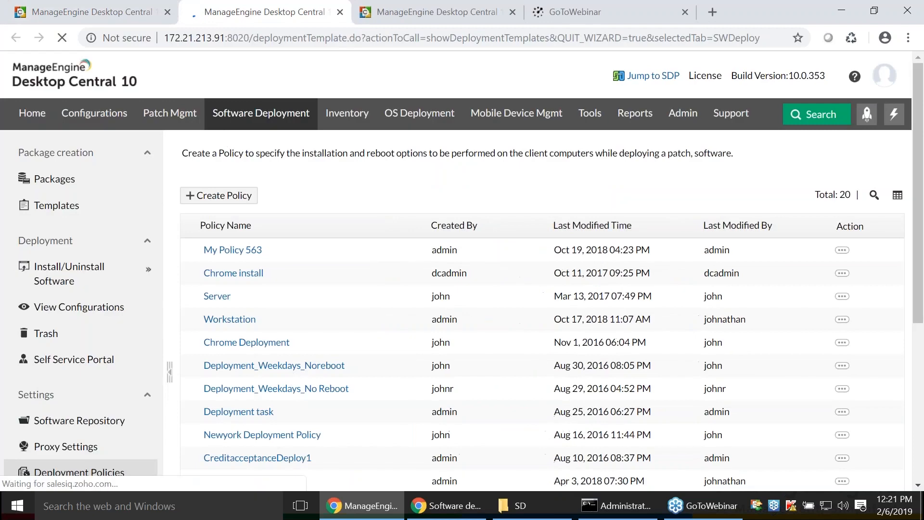
left_click(139, 10)
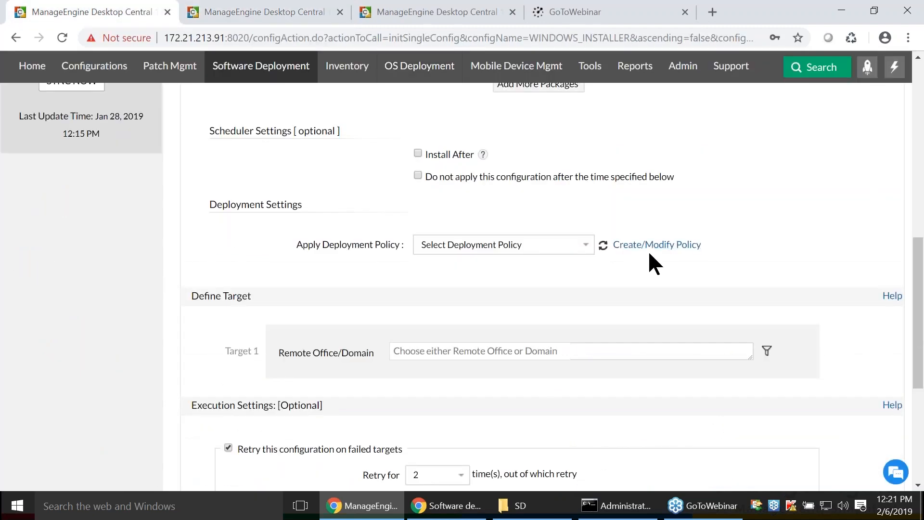
left_click(289, 4)
left_click(235, 198)
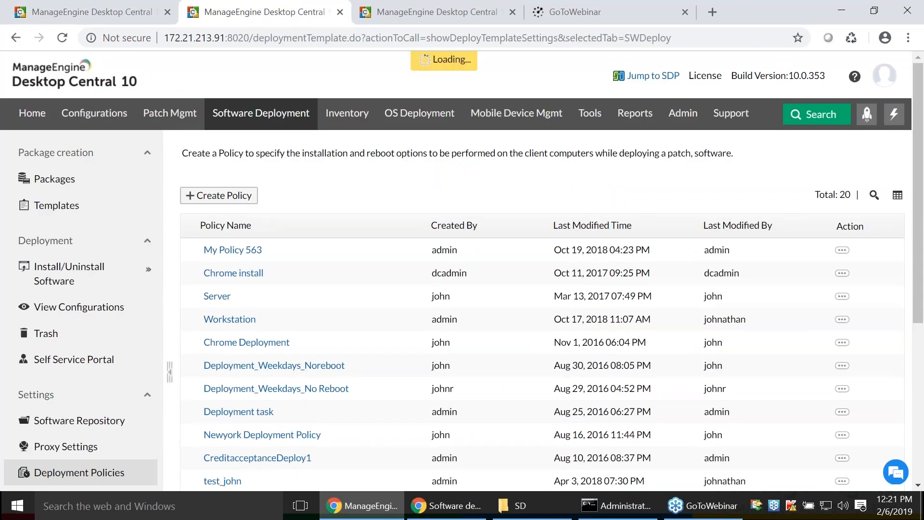
left_click(81, 201)
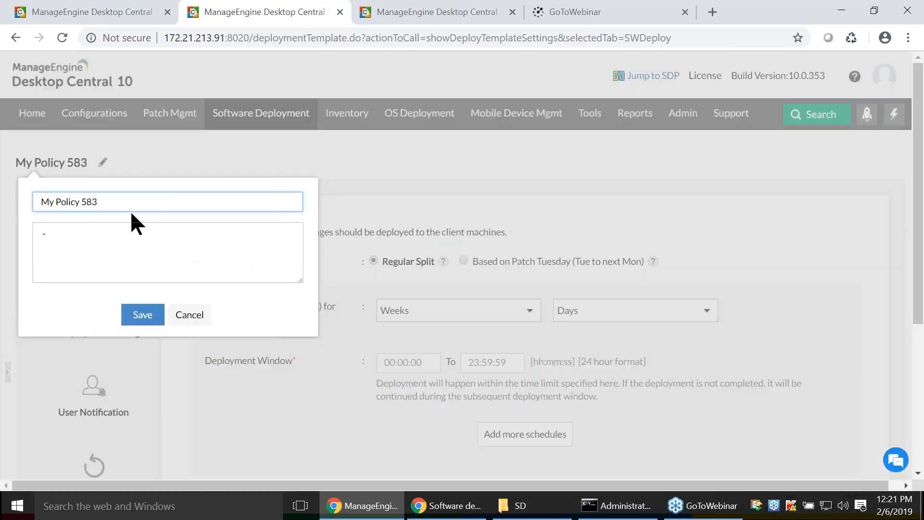
left_click(142, 315)
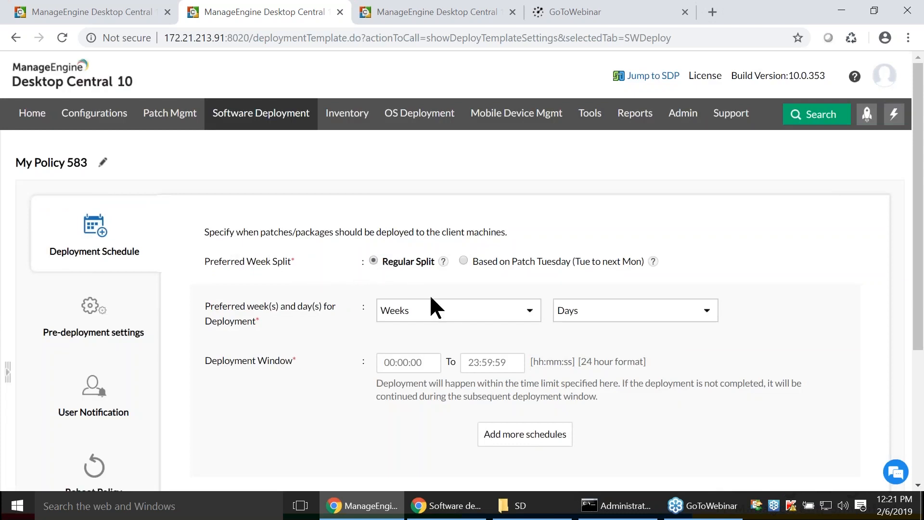
Step: Set the policy's preferred deployment week to First and the preferred day to Sunday
left_click(431, 311)
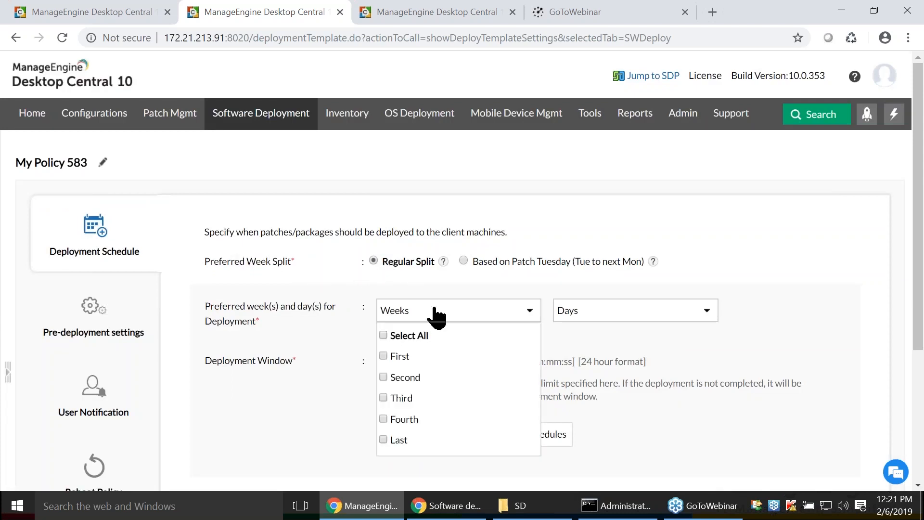
left_click(706, 312)
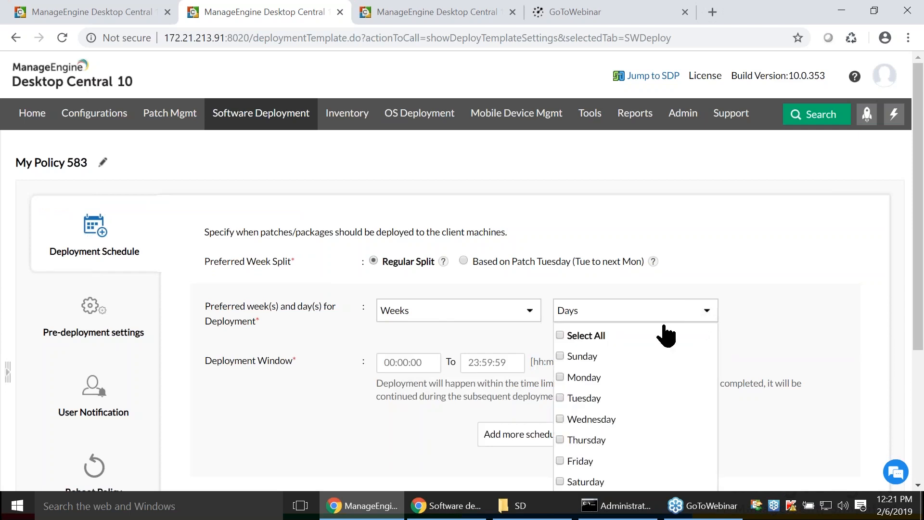
left_click(491, 313)
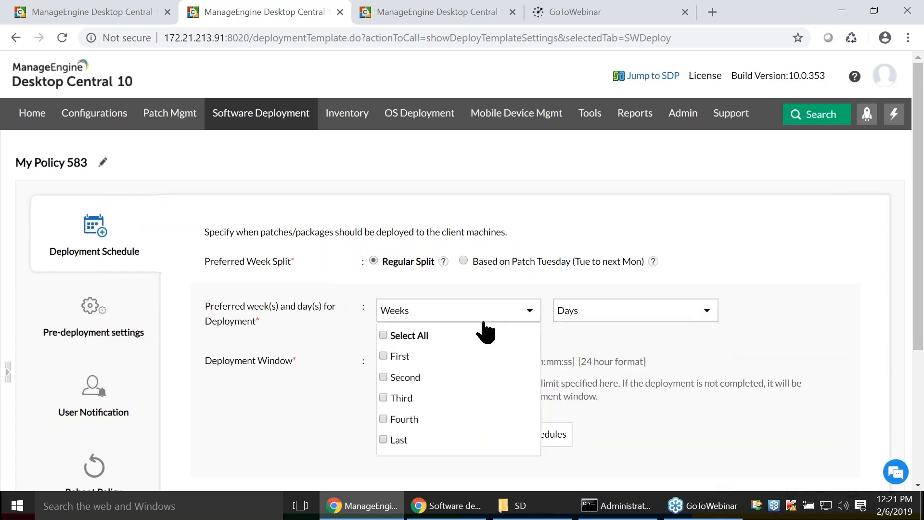
left_click(384, 355)
left_click(670, 312)
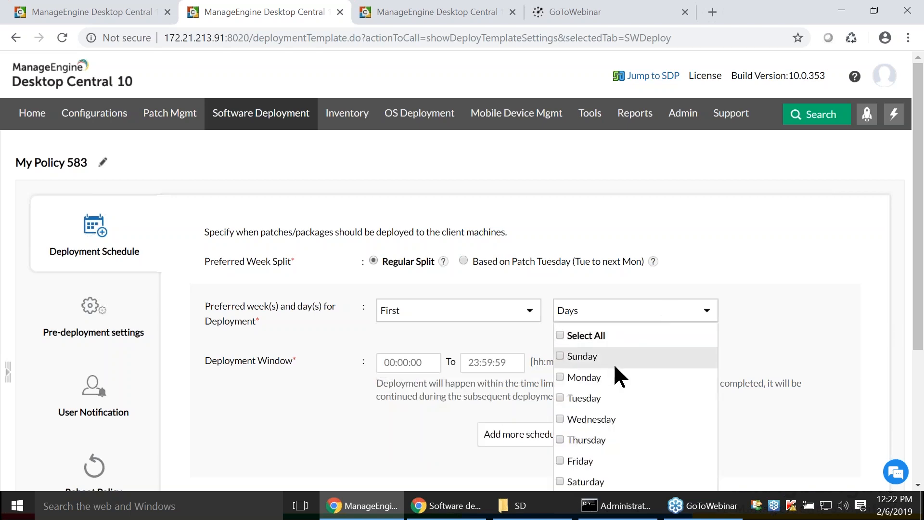
left_click(577, 356)
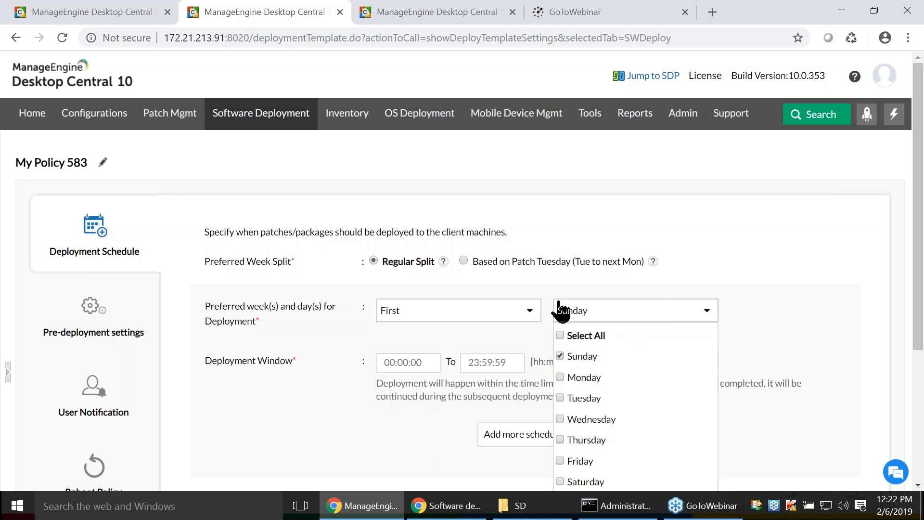
left_click(603, 277)
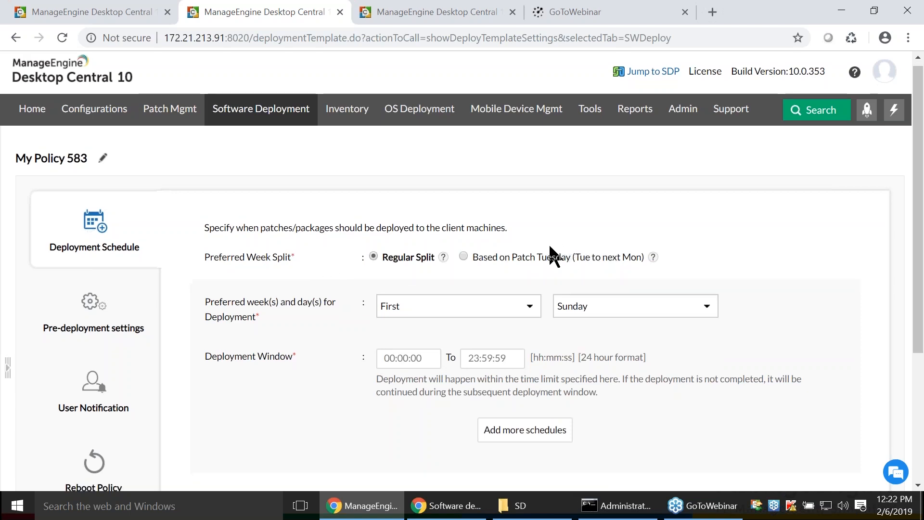
Step: Switch the preferred week split to Based on Patch Tuesday and view the week options it offers
scroll(511, 222, "down", 1)
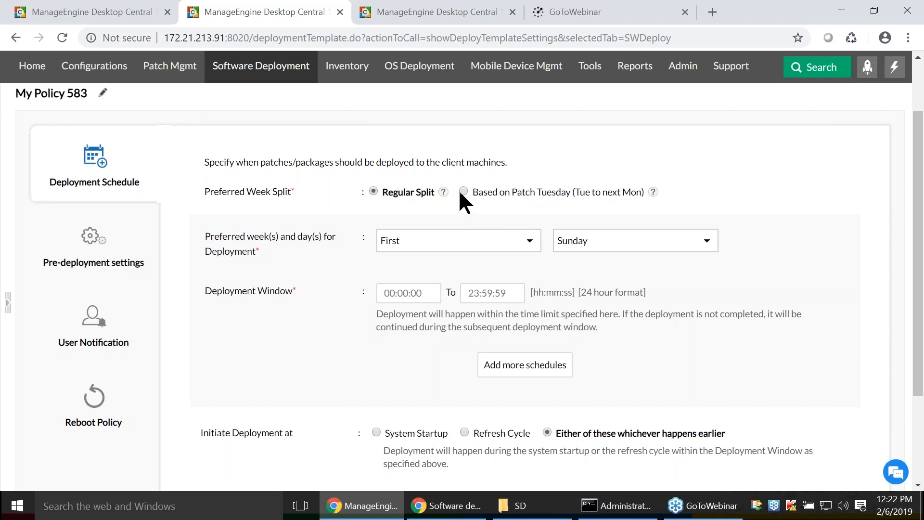
left_click(461, 191)
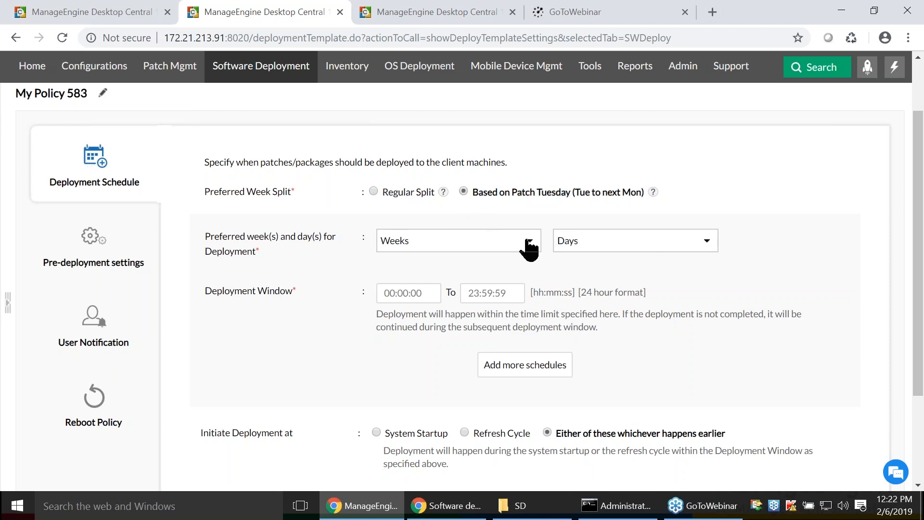
left_click(529, 242)
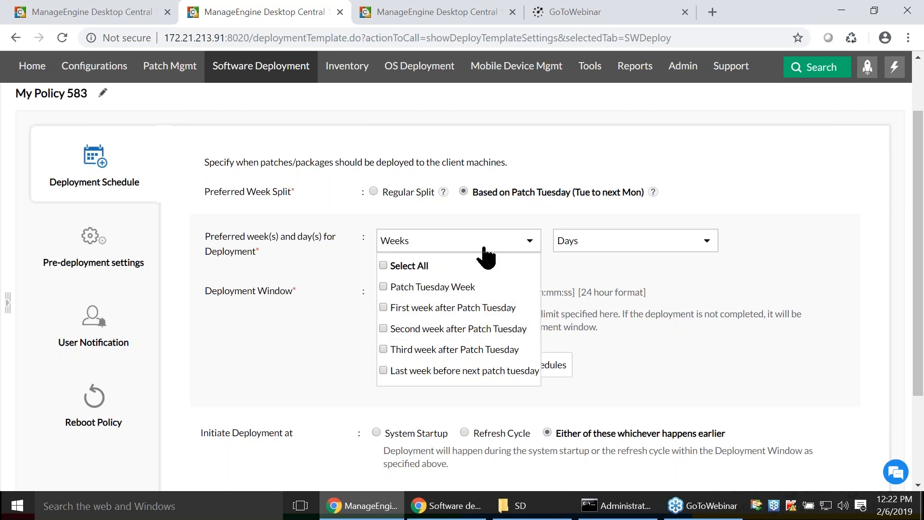
left_click(530, 246)
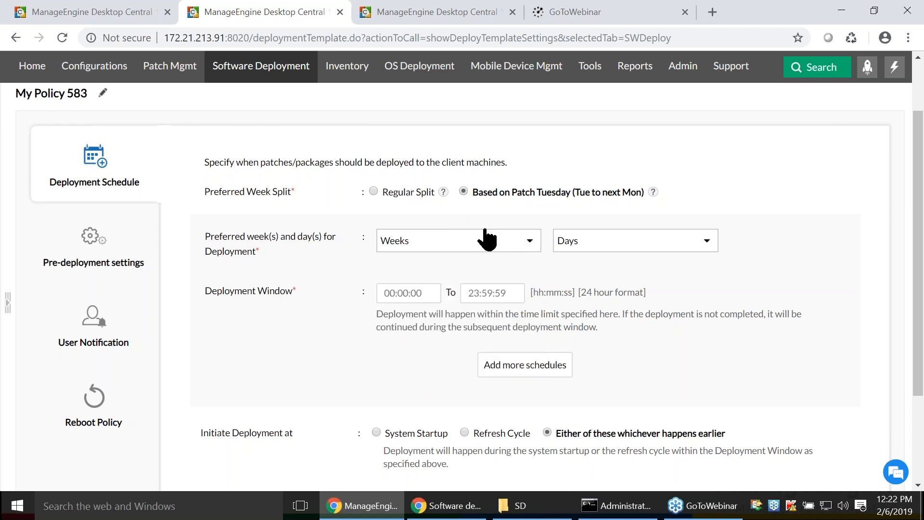
Step: Set the preferred week split to Regular Split, with the First week and all days for deployment
left_click(375, 190)
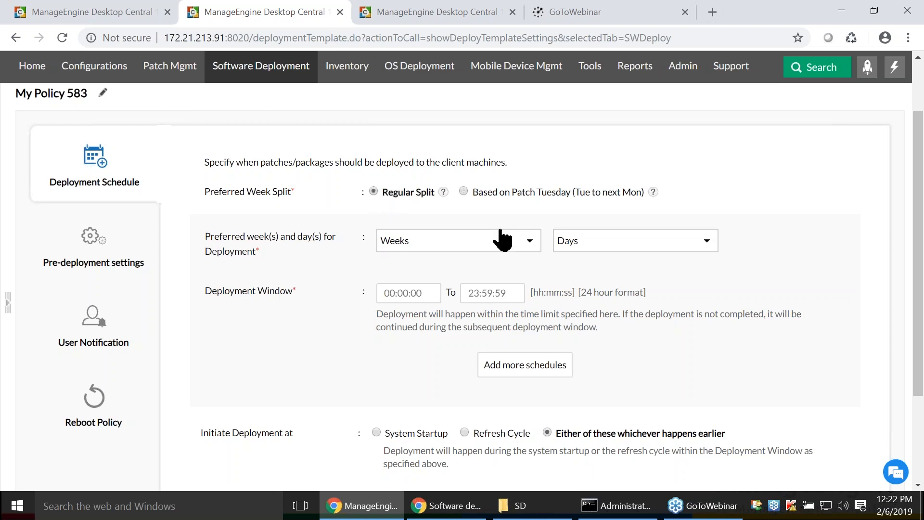
left_click(502, 240)
left_click(424, 288)
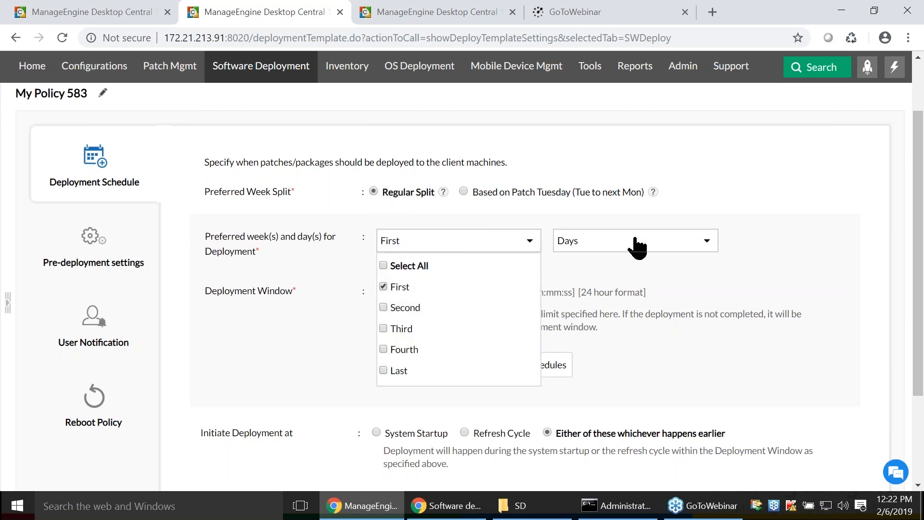
left_click(636, 247)
left_click(561, 264)
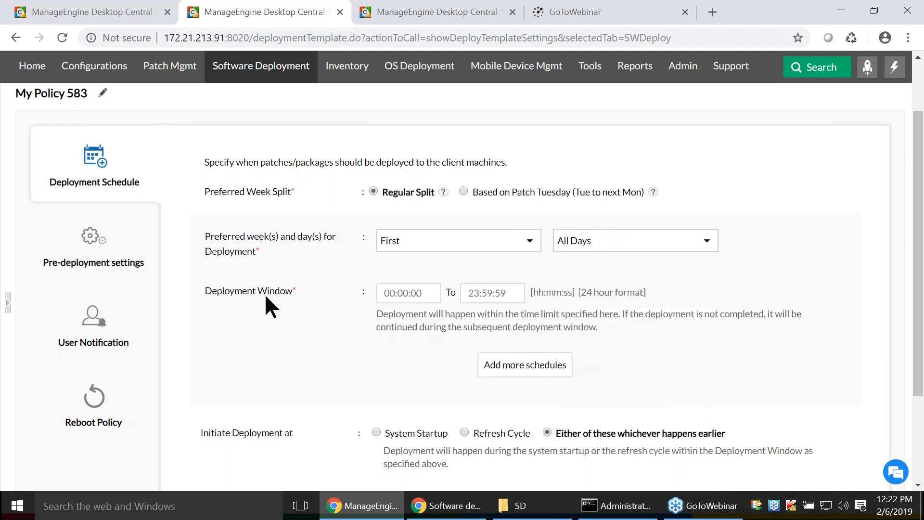
Step: Set the deployment window from 11:00:00 to 23:00:00
left_click(415, 293)
type("1")
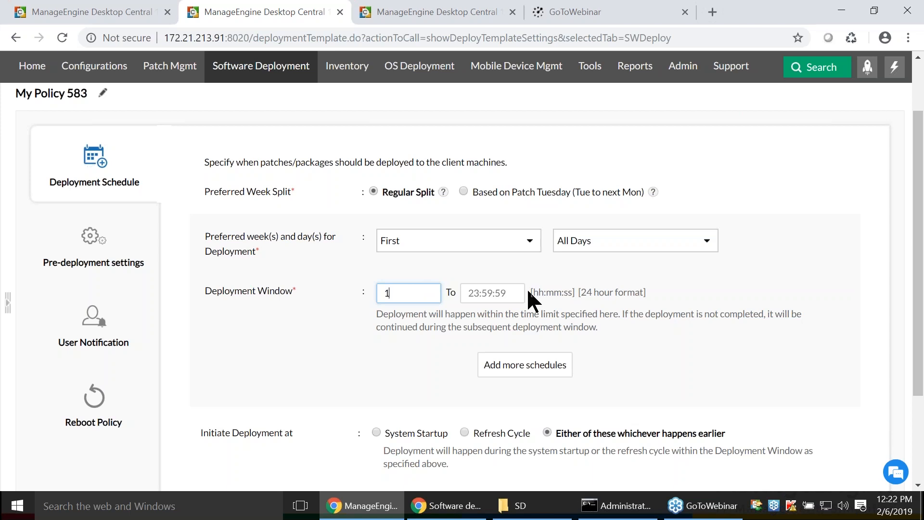
type("1:00:00")
left_click(509, 299)
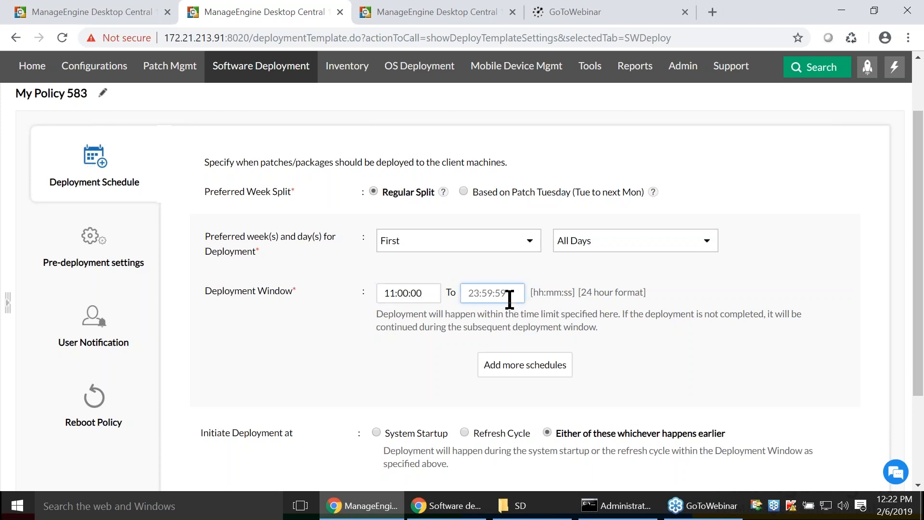
type("23:00:00")
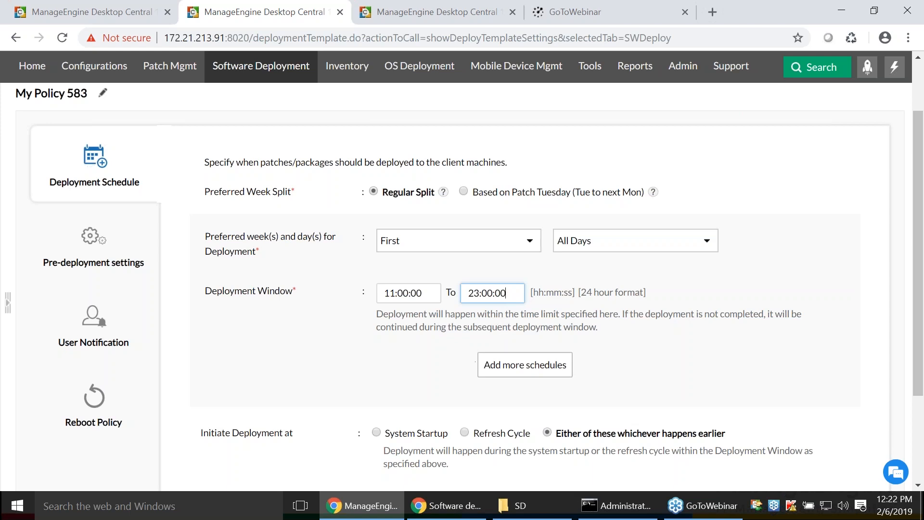
Step: Initiate deployment at system startup or refresh cycle, whichever happens earlier, and proceed to the pre-deployment settings
scroll(402, 396, "down", 3)
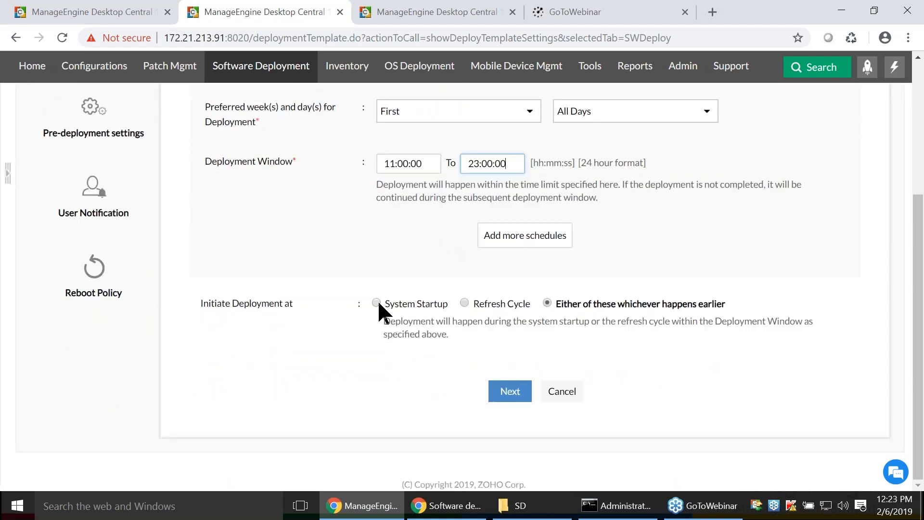
left_click(377, 304)
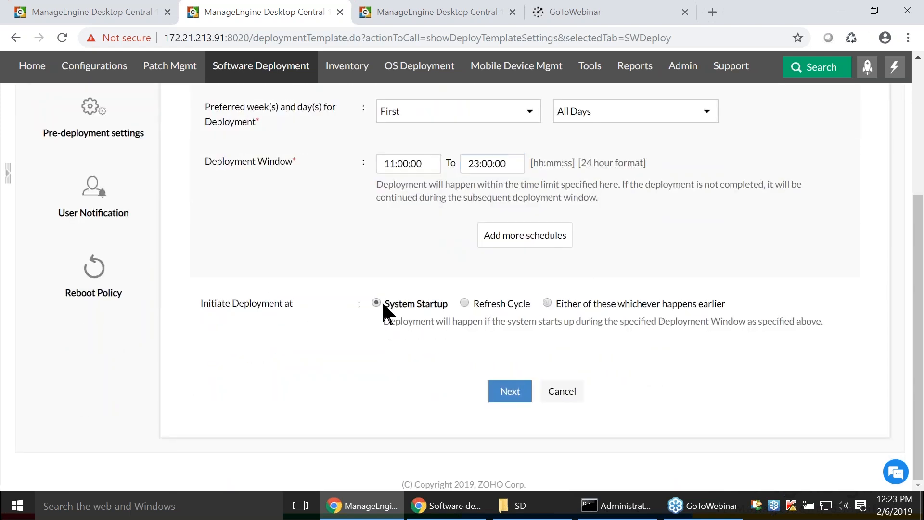
left_click(464, 303)
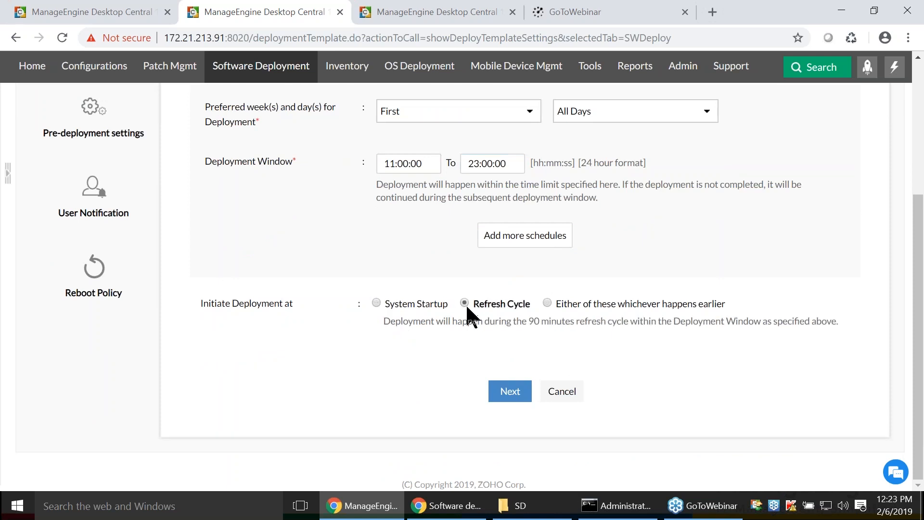
left_click(546, 302)
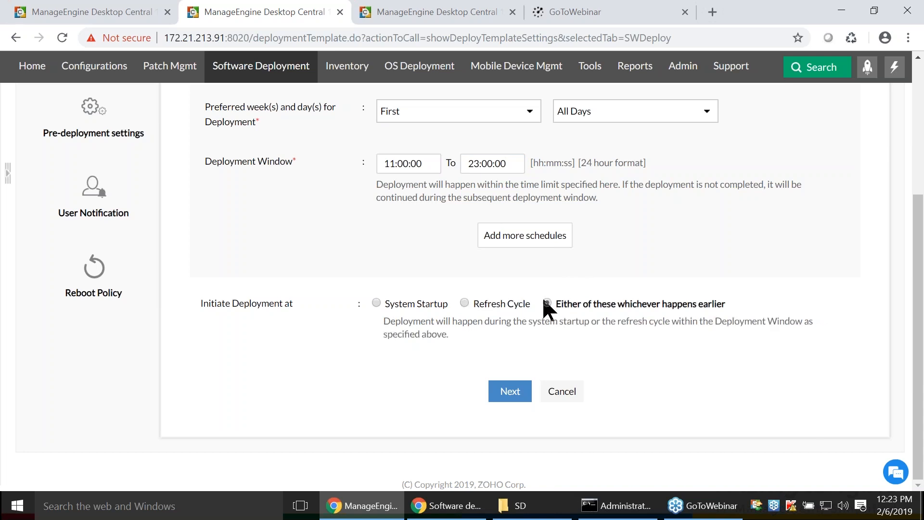
left_click(510, 391)
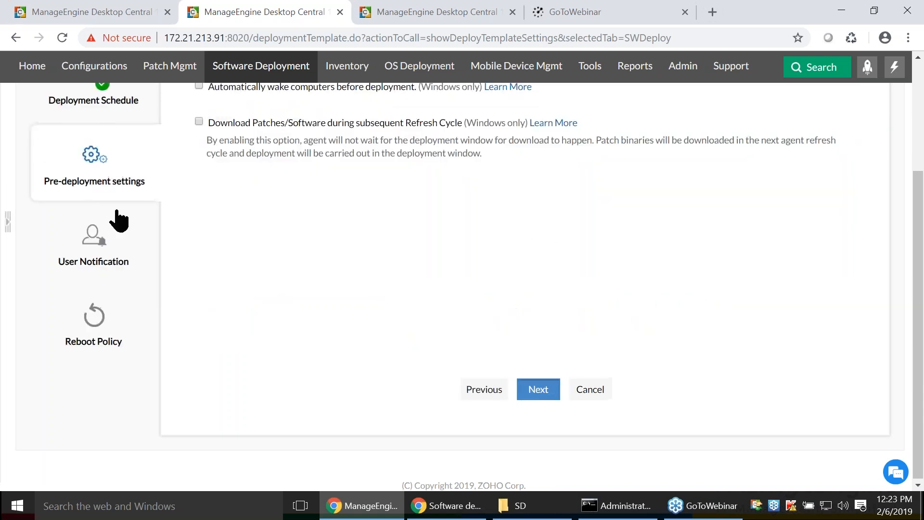
Step: Enable automatic computer wake-up before deployment and software download during the subsequent refresh cycle, and open the user notification settings
scroll(118, 216, "up", 3)
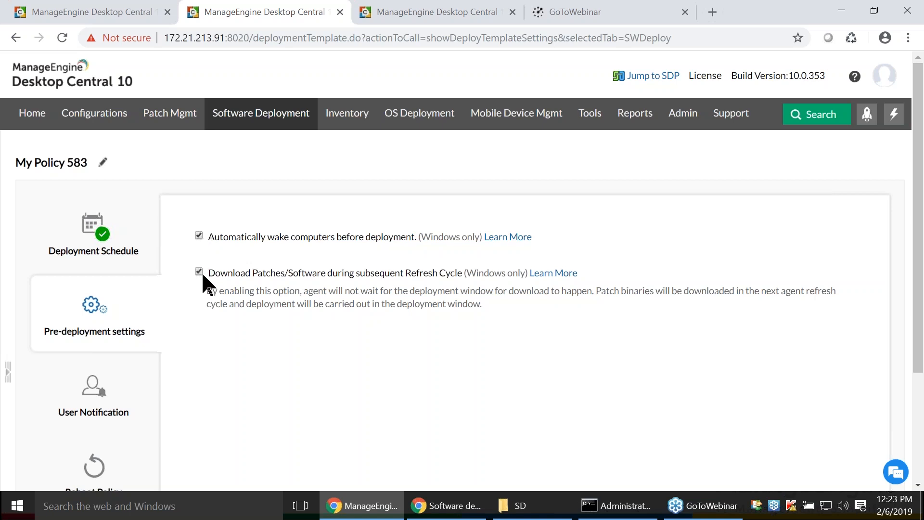
left_click(198, 234)
scroll(136, 330, "down", 3)
left_click(96, 253)
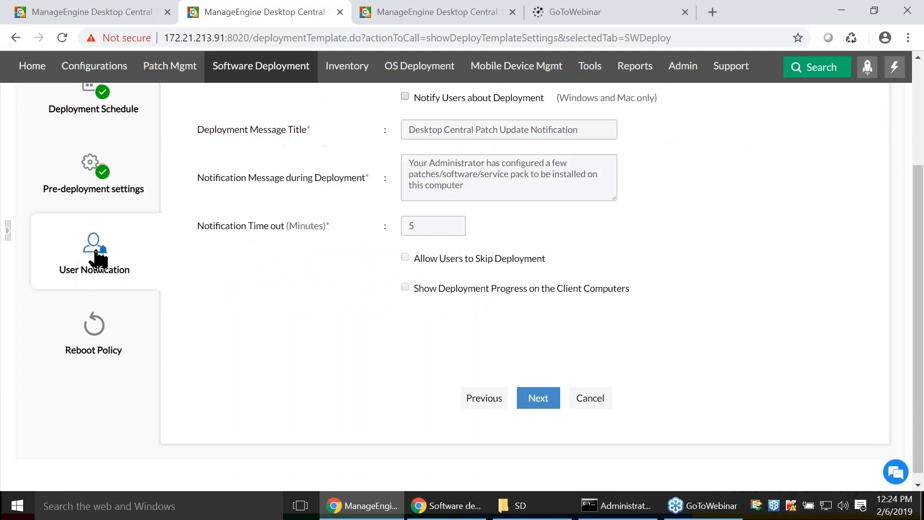
Step: Enable Notify Users about Deployment and review the message title, notification message and timeout fields without changing them
scroll(220, 312, "up", 3)
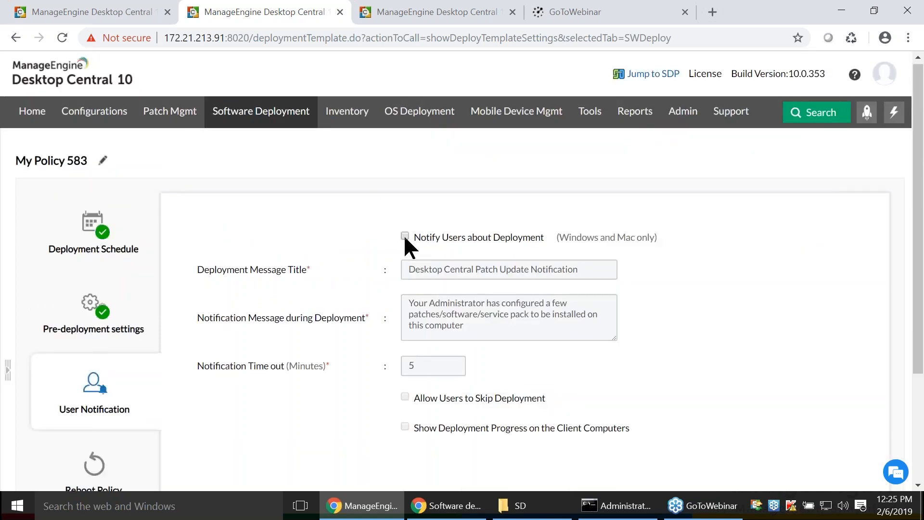
left_click(404, 236)
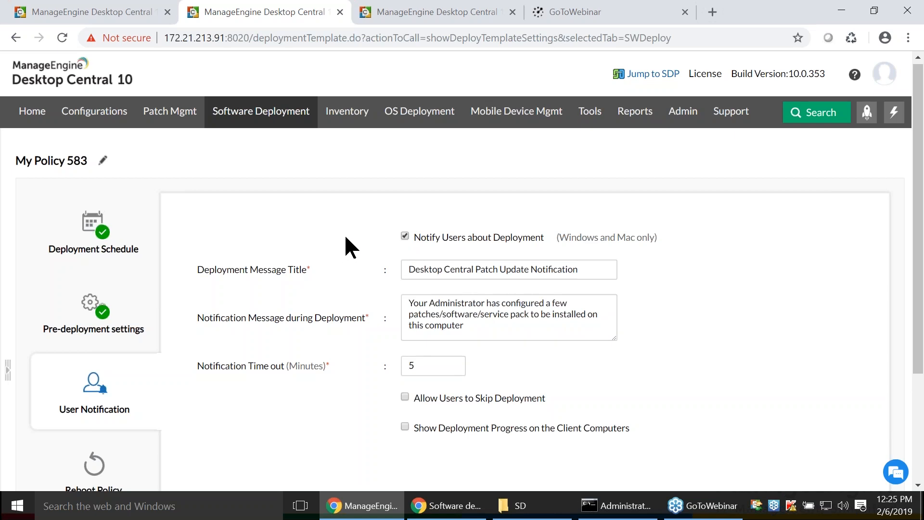
left_click(567, 270)
left_click(572, 337)
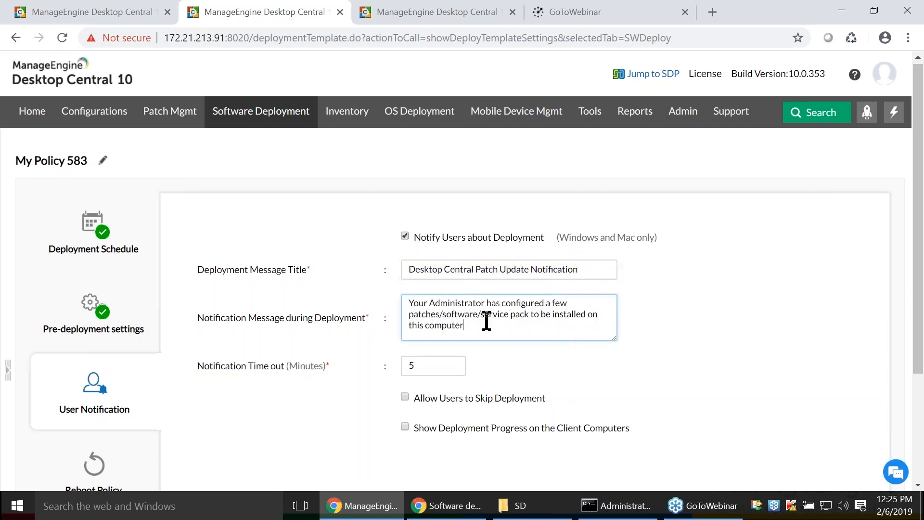
left_click_drag(440, 320, 403, 300)
left_click(619, 367)
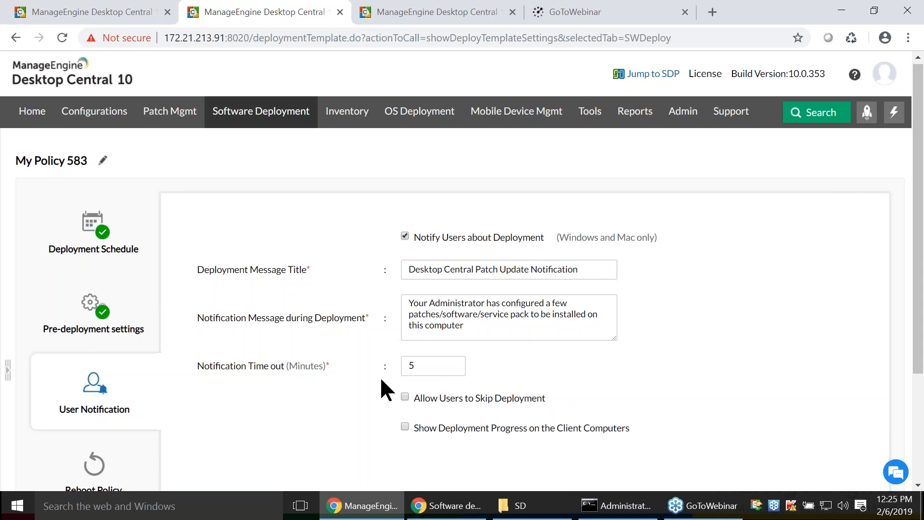
left_click(422, 365)
left_click(532, 381)
Step: Allow users to skip deployment and force it after 3 days from the day they skipped
scroll(530, 356, "down", 1)
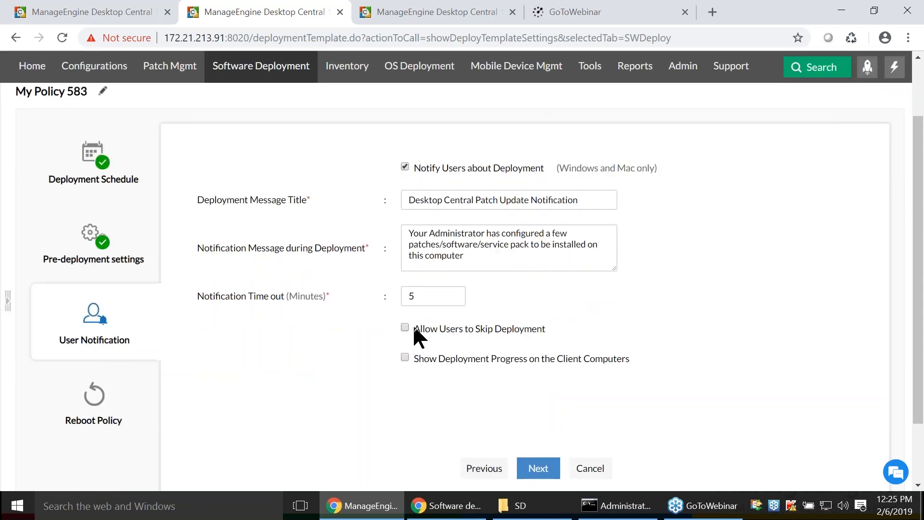
left_click(405, 327)
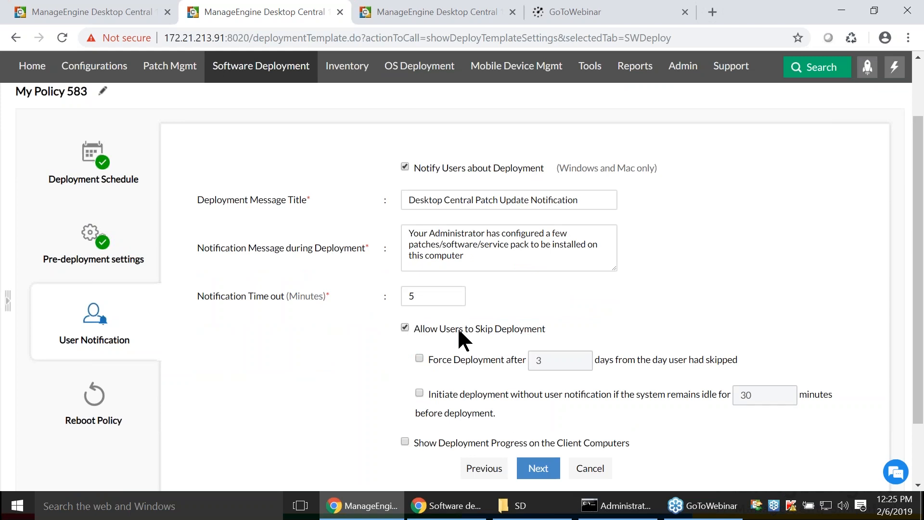
left_click(419, 359)
double_click(552, 359)
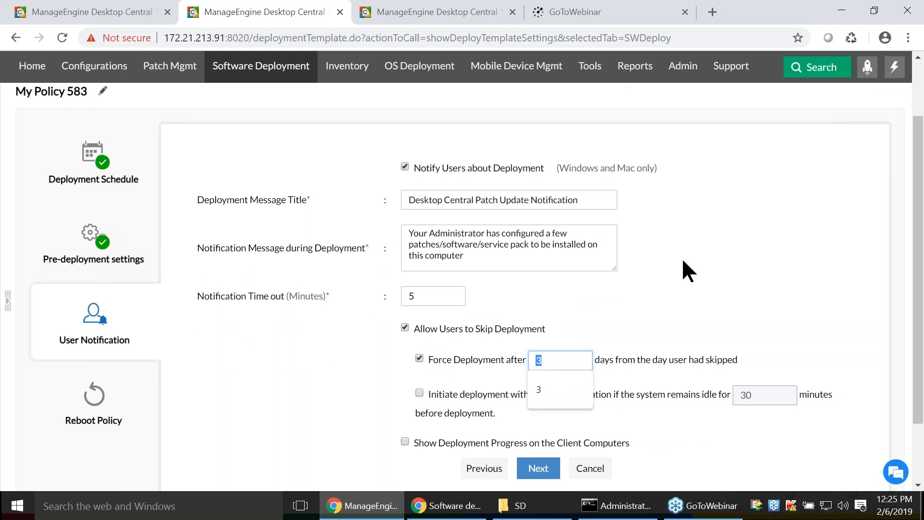
Step: Force deployment after 5 days from the user's skip and enable deployment without user notification when the system remains idle for 30 minutes
type("5")
left_click(670, 310)
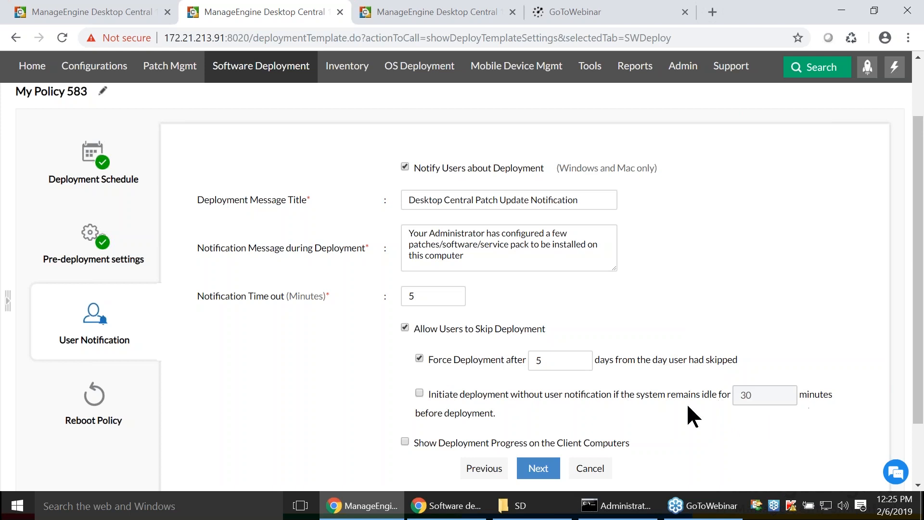
left_click(418, 393)
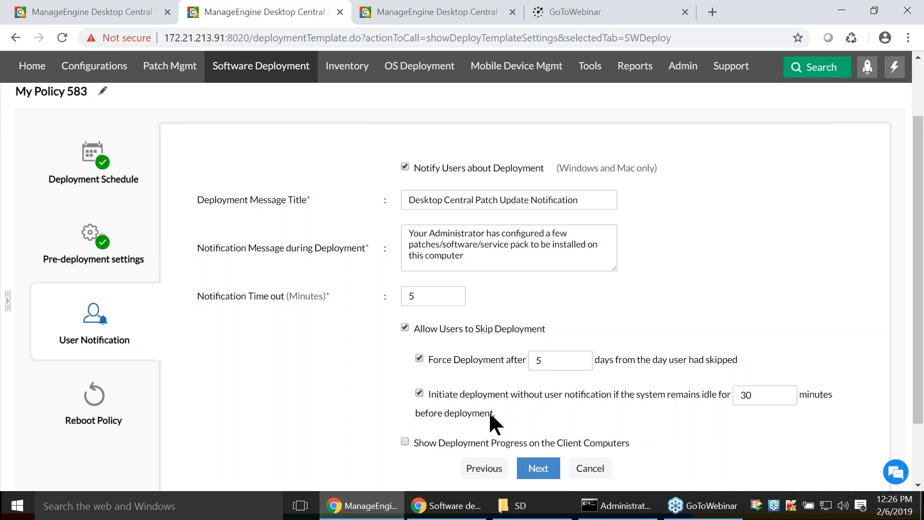
double_click(780, 394)
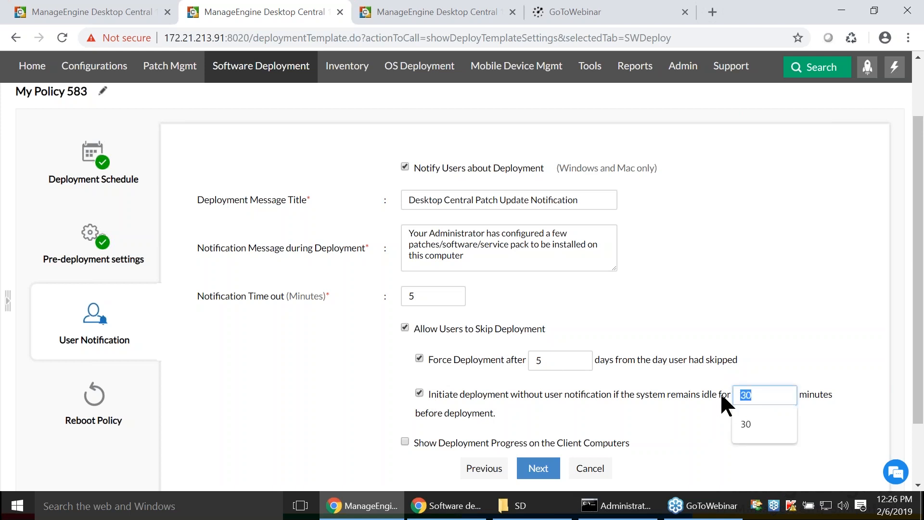
left_click(700, 411)
double_click(769, 394)
left_click(548, 409)
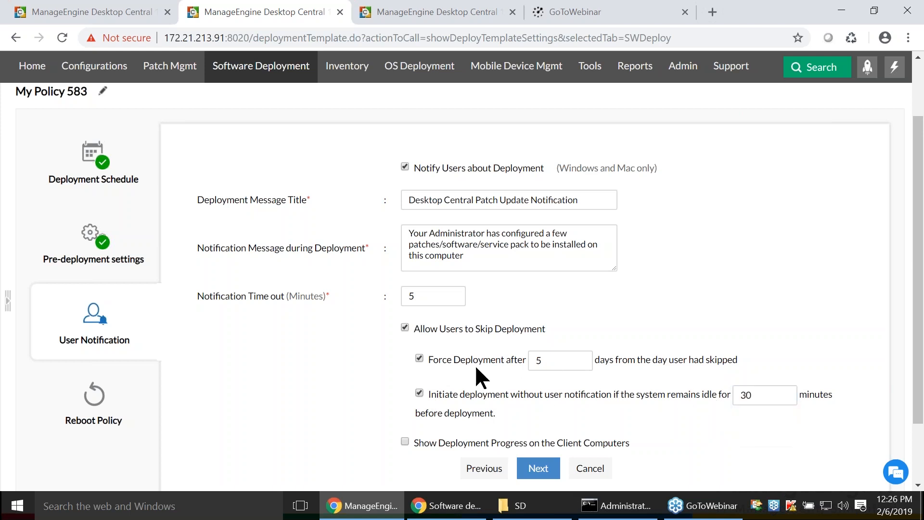
Step: Disallow users from skipping deployment, leave client deployment progress display disabled, and proceed to the reboot policy
left_click(405, 328)
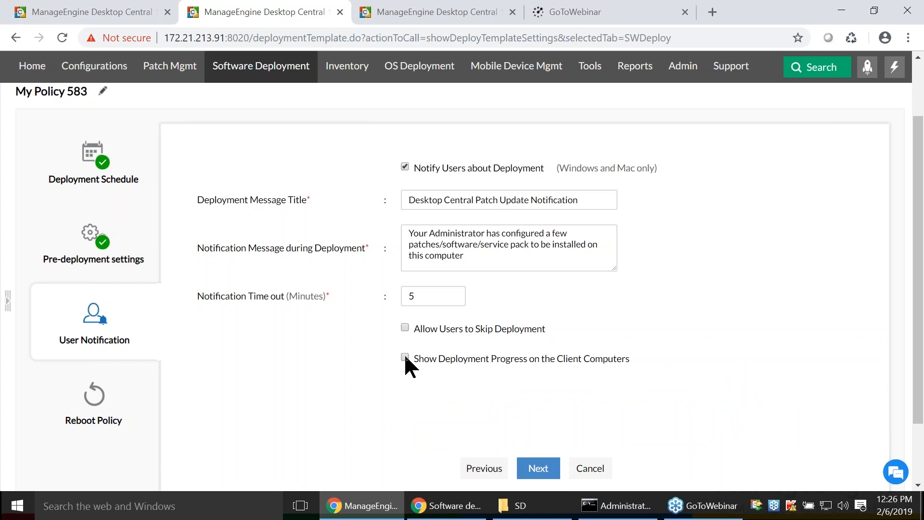
left_click_drag(492, 359, 616, 360)
left_click(660, 388)
left_click(405, 356)
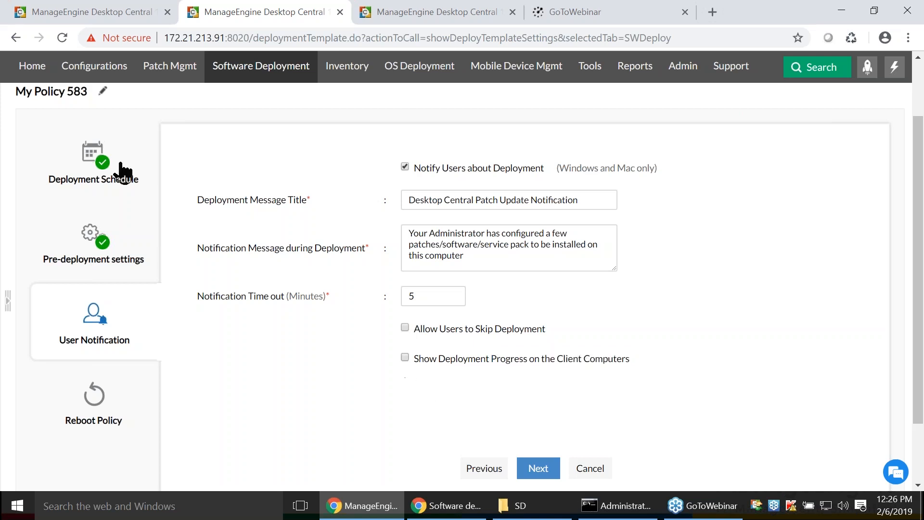
left_click(549, 471)
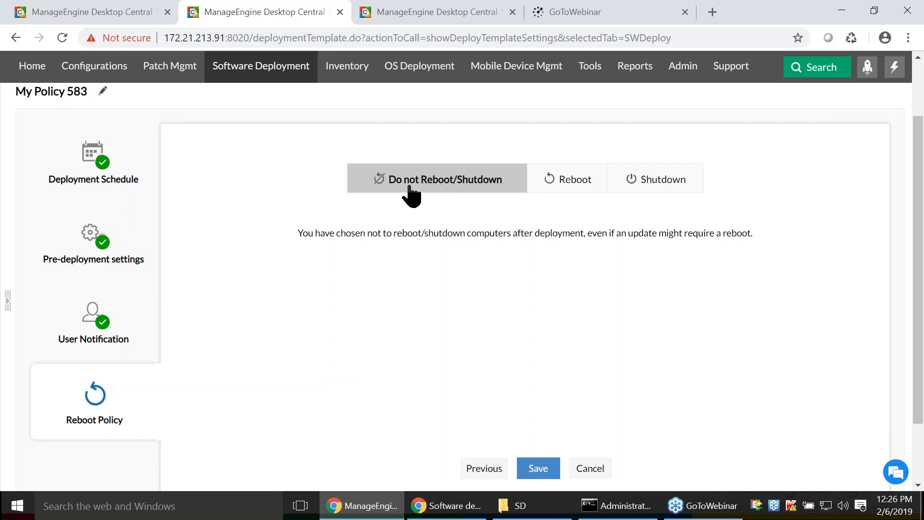
Step: Set the reboot policy to Reboot with the Postpone reboot method, forcing the reboot after 2 days from the day the user skipped
left_click(558, 185)
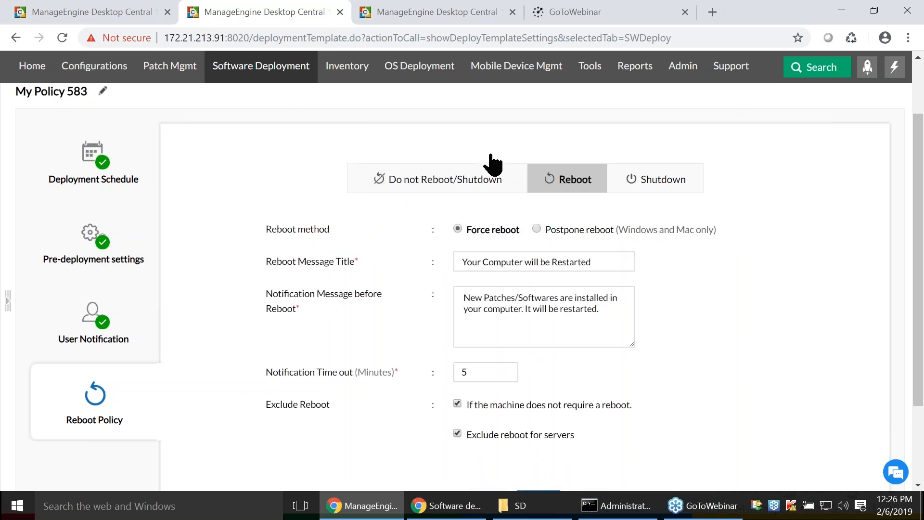
left_click(641, 185)
left_click(551, 186)
left_click(534, 226)
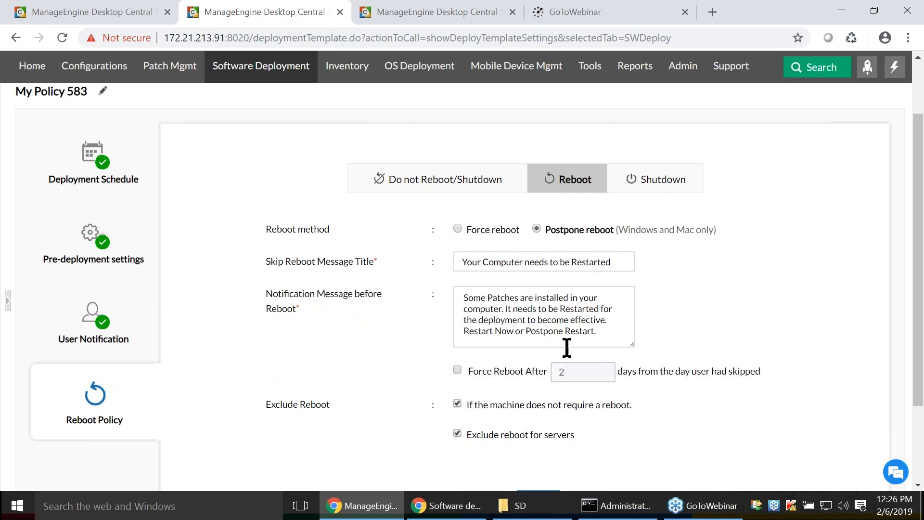
left_click(458, 369)
left_click(555, 372)
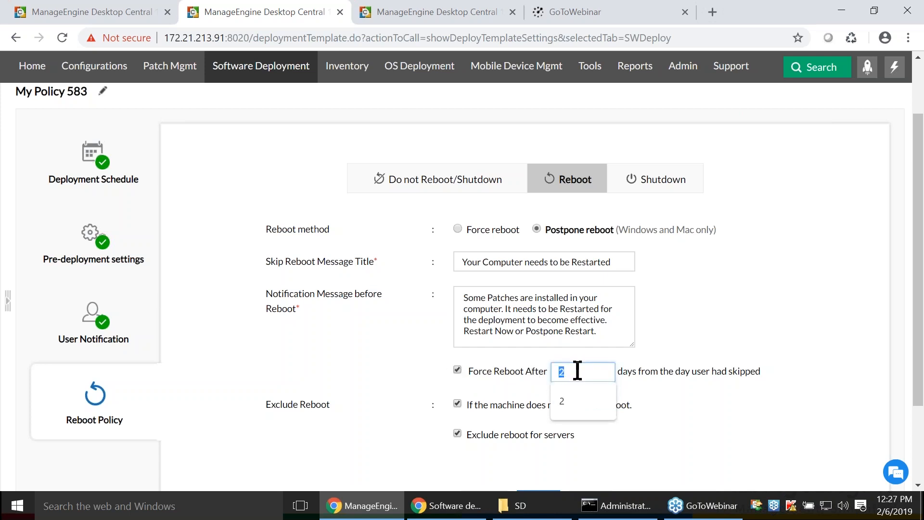
Step: Switch the reboot policy to Shutdown and review its window title, notification message and timeout settings
left_click(668, 192)
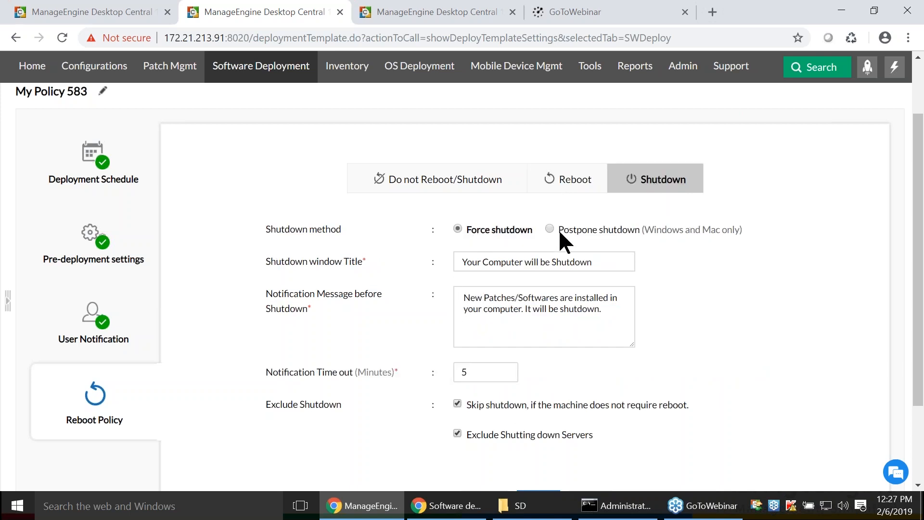
left_click_drag(604, 263, 327, 294)
left_click(654, 273)
left_click(470, 376)
left_click(558, 374)
Step: Choose Do not Reboot/Shutdown after deployment and save the new deployment policy
left_click(430, 180)
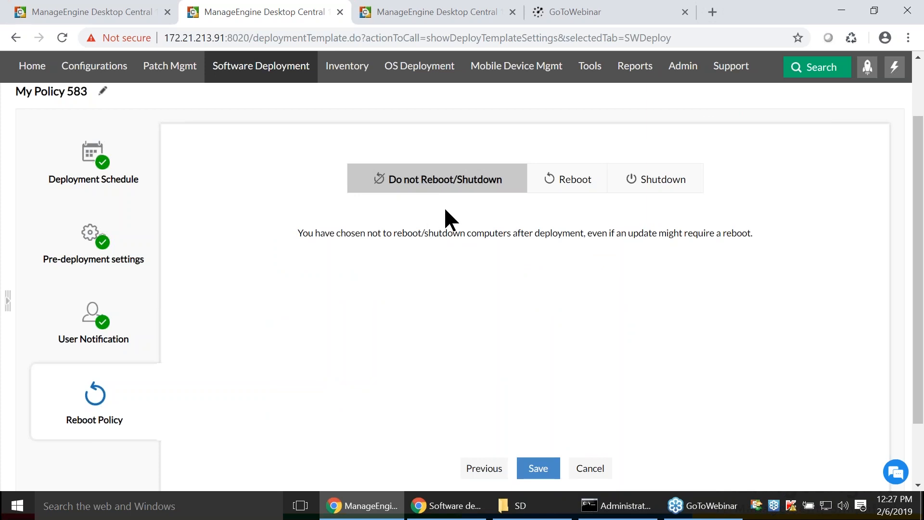
left_click(536, 472)
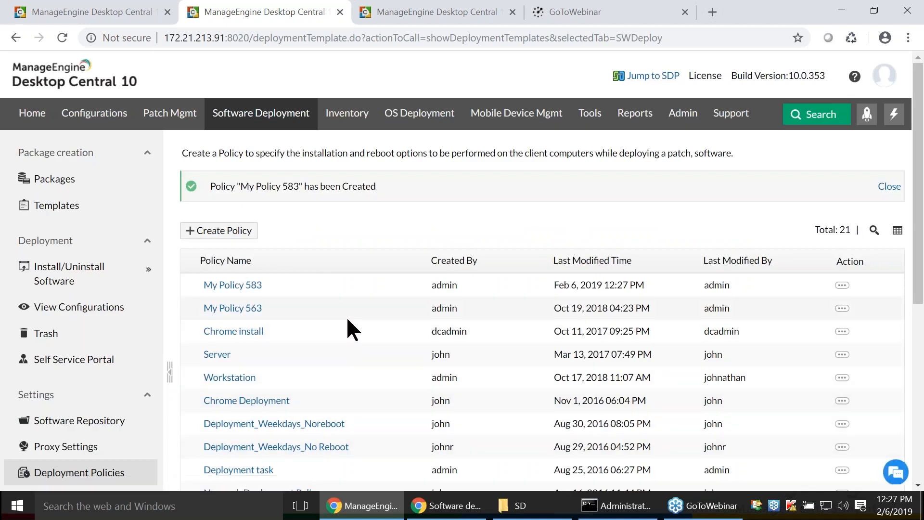
scroll(346, 316, "down", 3)
scroll(238, 324, "down", 4)
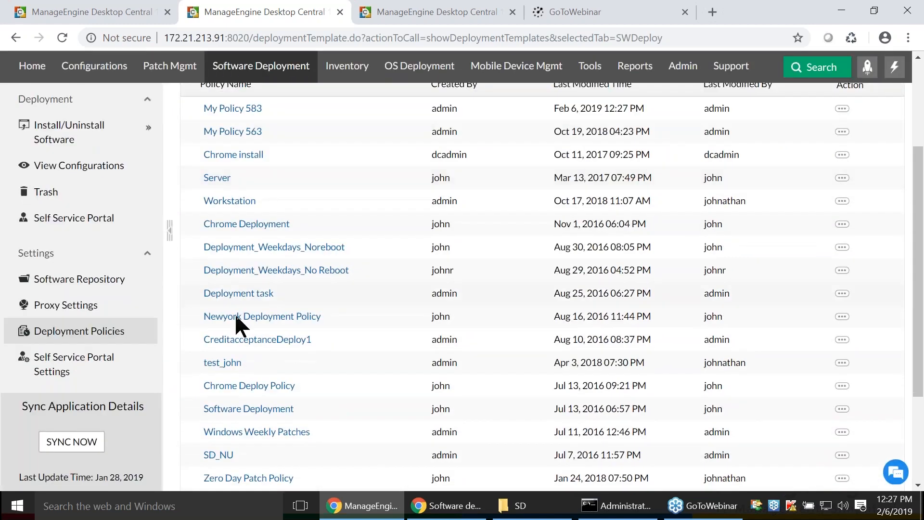
scroll(291, 375, "up", 5)
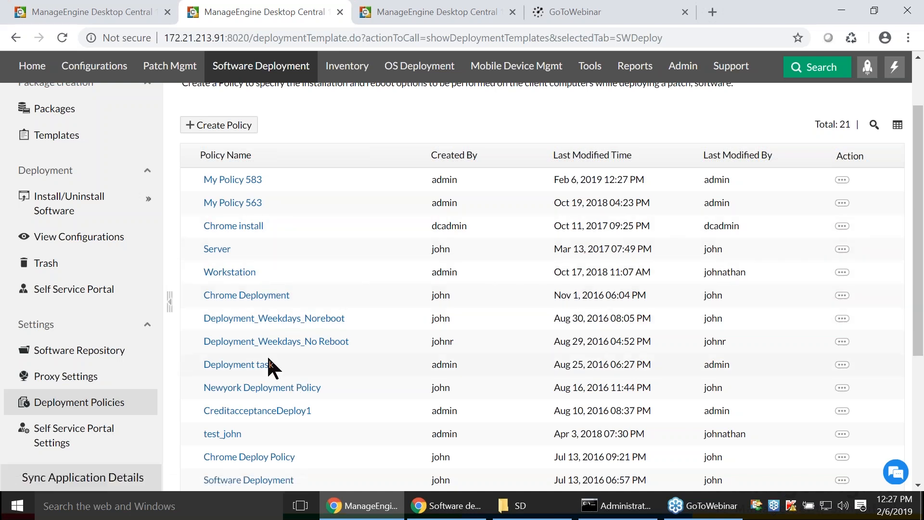
Step: Return to the software installation configuration and apply the test_john deployment policy
left_click(340, 11)
scroll(625, 366, "up", 1)
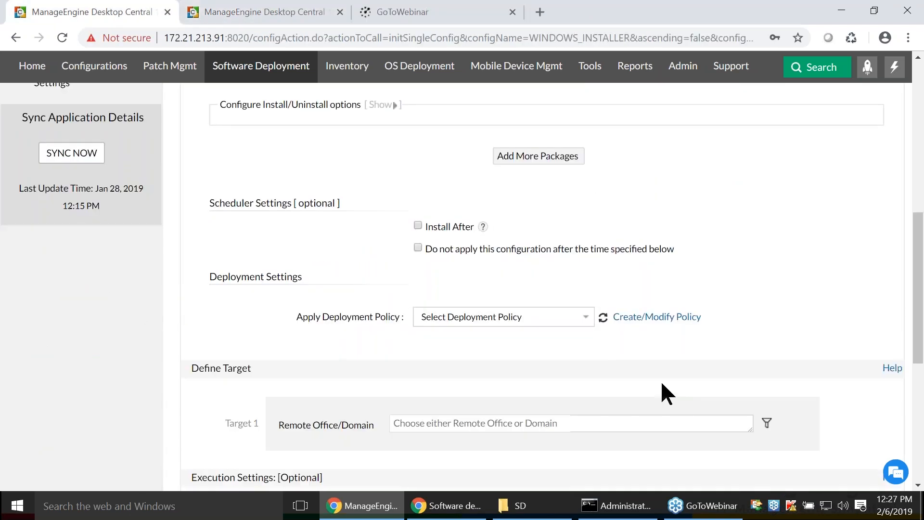
left_click(578, 316)
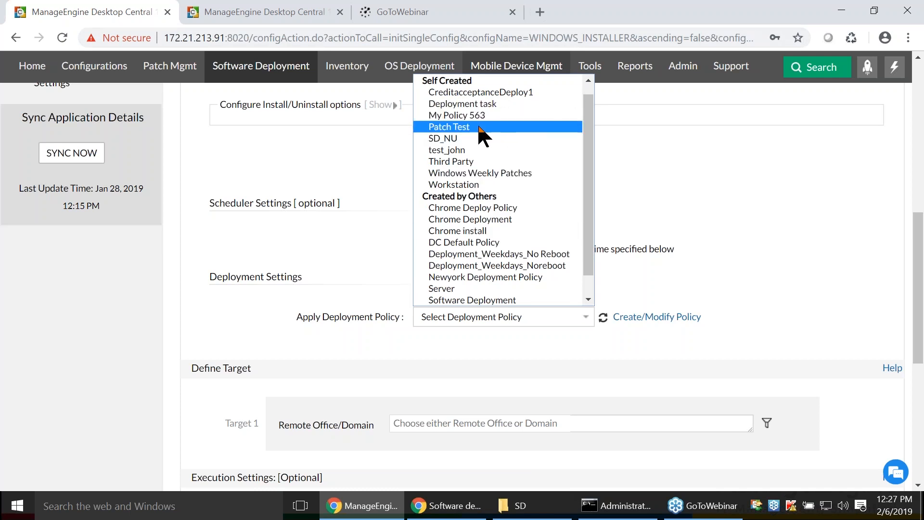
left_click(477, 152)
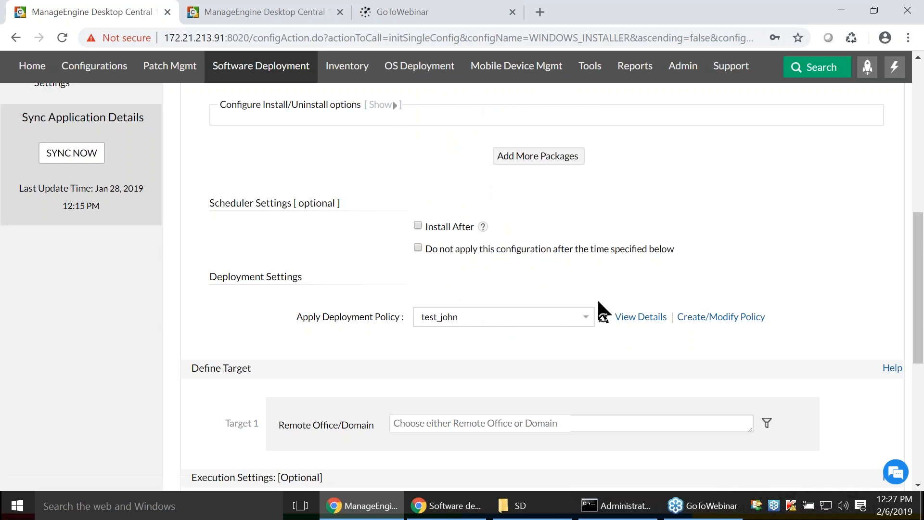
Step: Examine the remote offices and domains available as deployment targets under Define Target
scroll(576, 356, "down", 1)
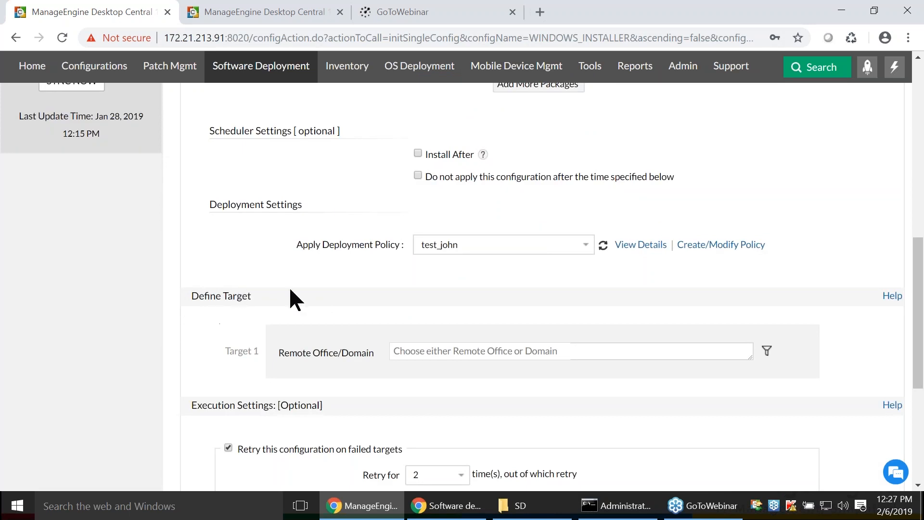
scroll(330, 295, "down", 3)
scroll(326, 226, "up", 1)
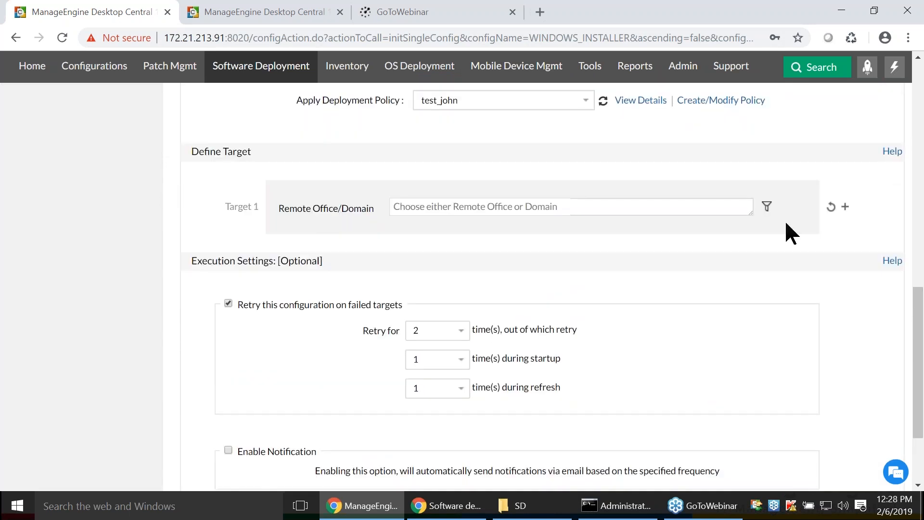
left_click(722, 206)
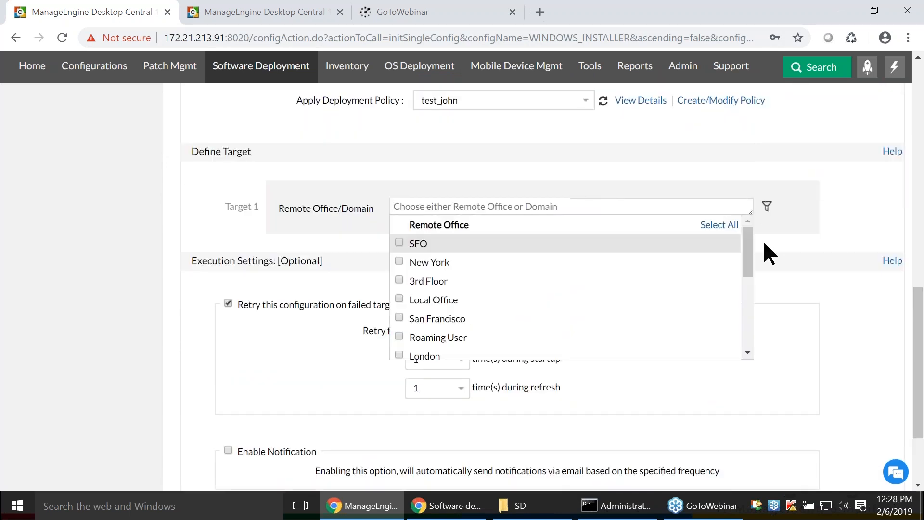
mouse_move(749, 237)
left_mouse_down()
mouse_move(747, 308)
mouse_move(748, 233)
left_mouse_up()
scroll(487, 285, "down", 3)
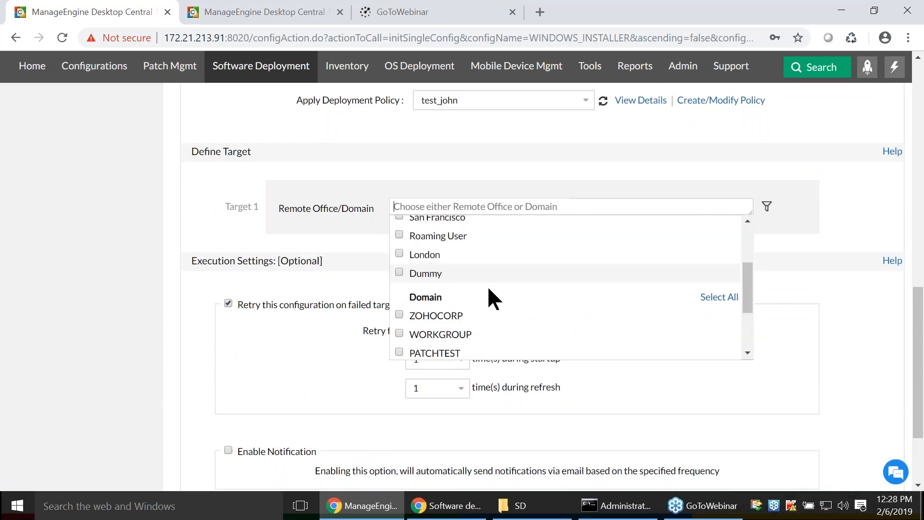
scroll(490, 304, "up", 3)
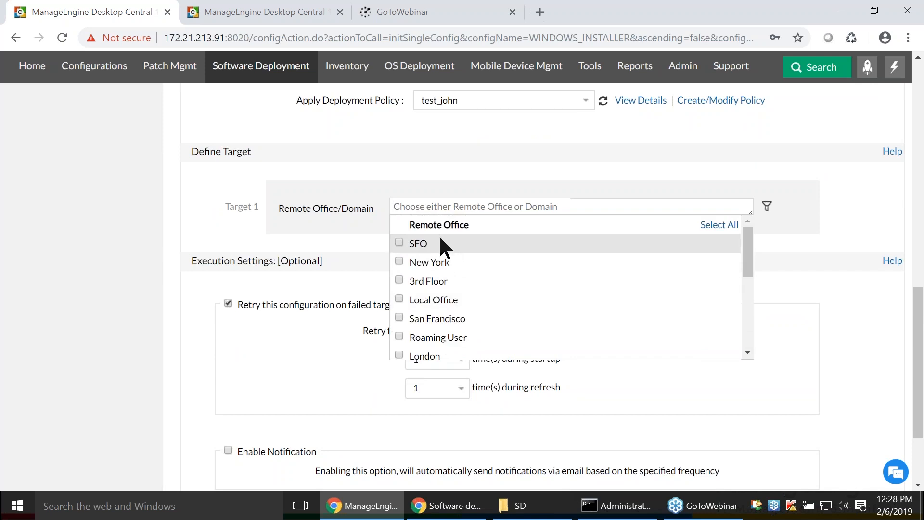
scroll(462, 267, "down", 3)
left_click(380, 276)
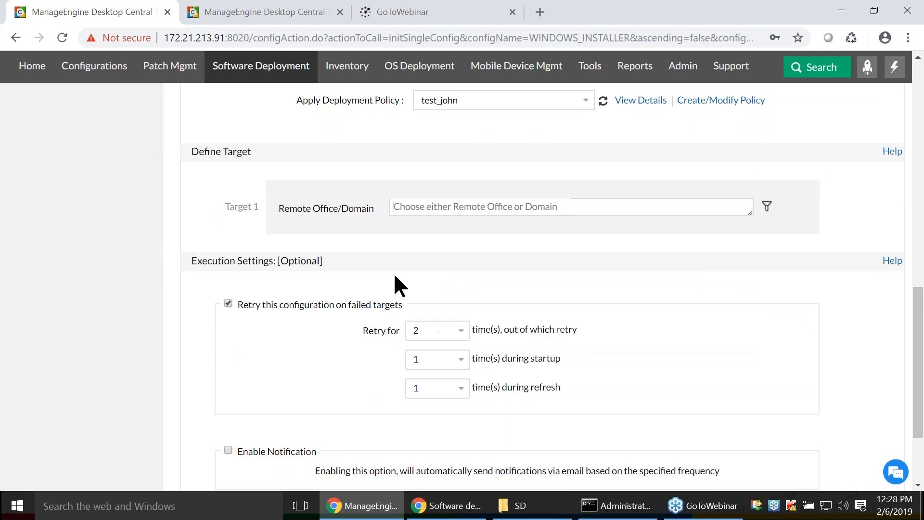
left_click(732, 207)
scroll(406, 315, "down", 3)
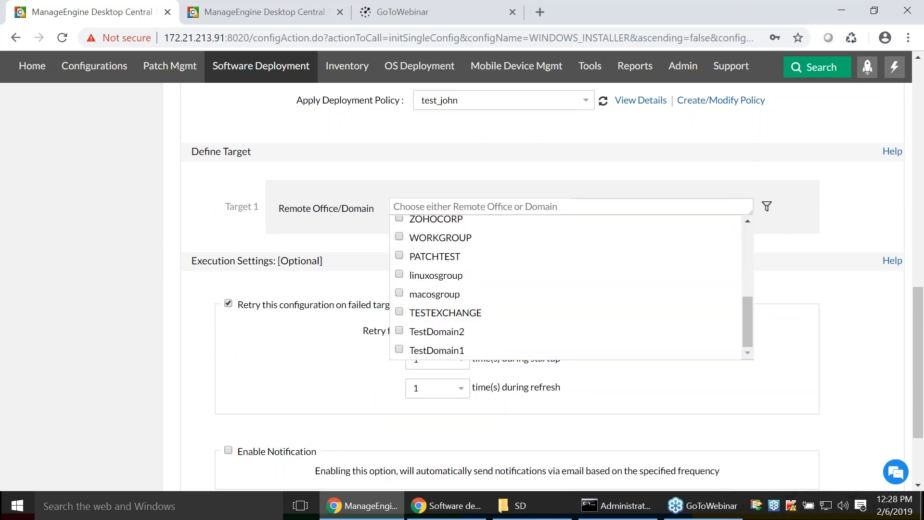
scroll(456, 310, "down", 3)
left_click(856, 288)
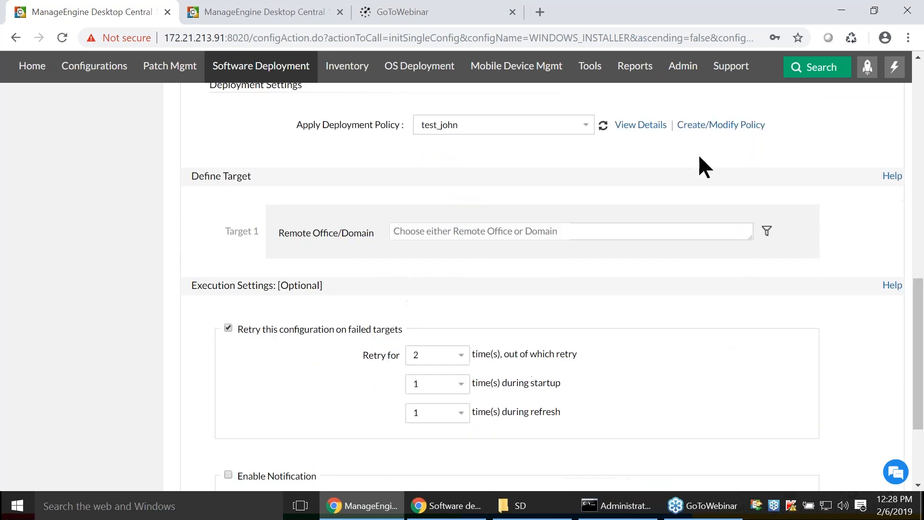
Step: Select the ZOHOCORP domain as Target 1 for the deployment
left_click(706, 230)
scroll(453, 308, "down", 3)
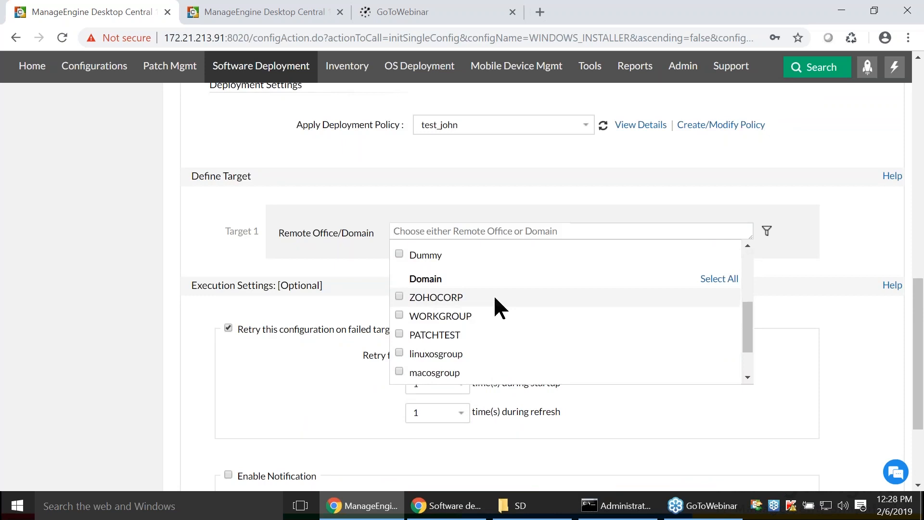
left_click(400, 297)
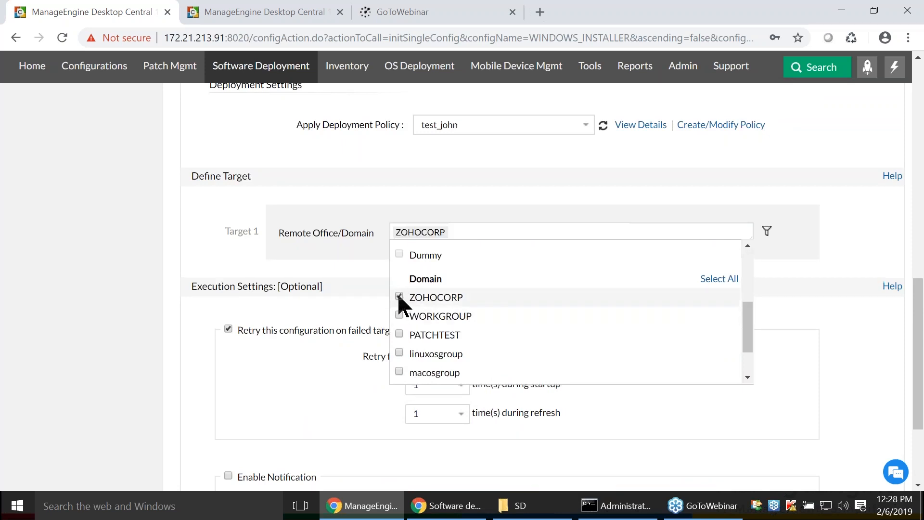
left_click(357, 242)
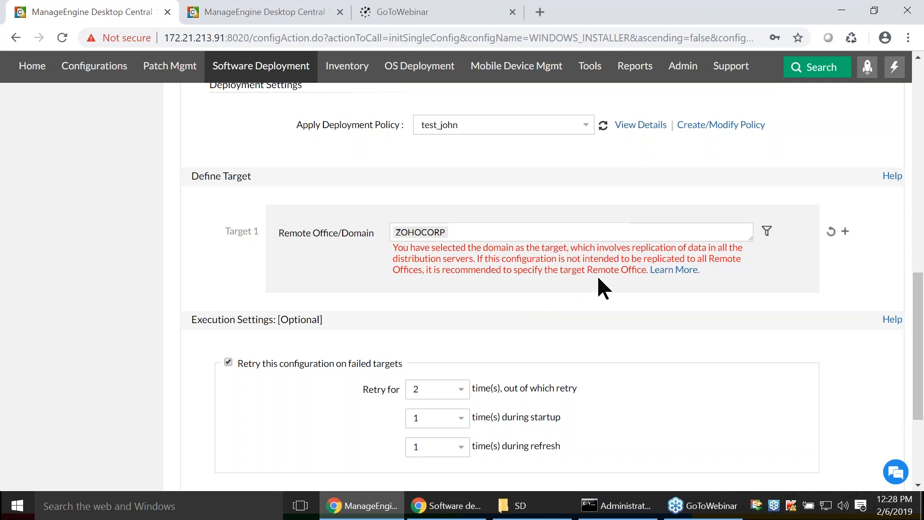
left_click(505, 229)
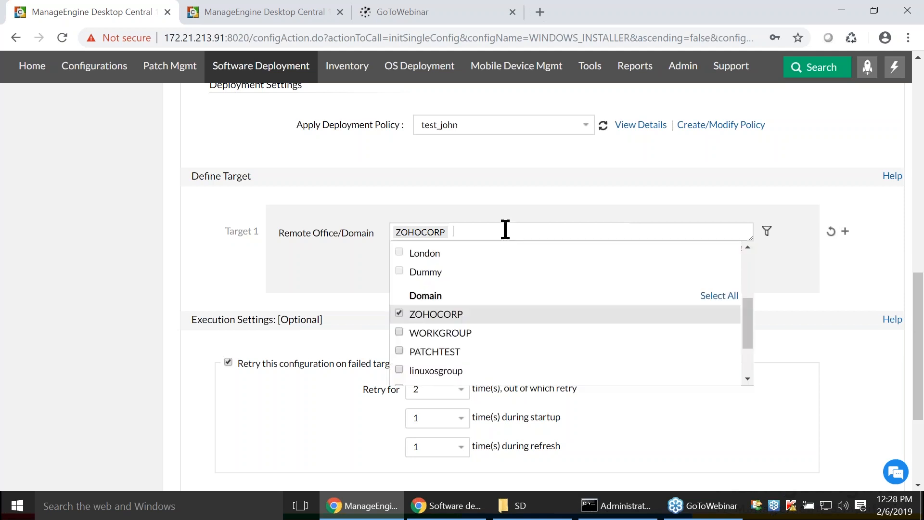
left_click(510, 197)
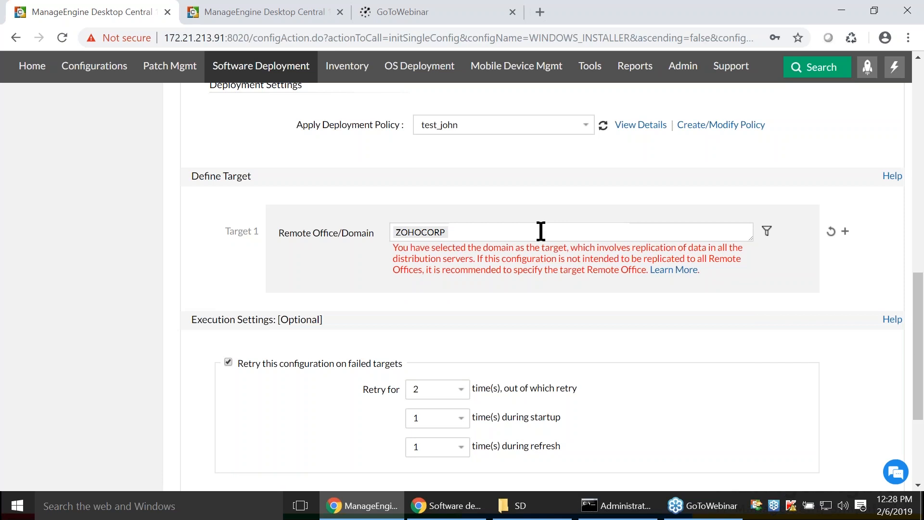
Step: Examine the options for retrying the configuration on failed targets, including the total, startup and refresh retry counts
scroll(470, 344, "down", 3)
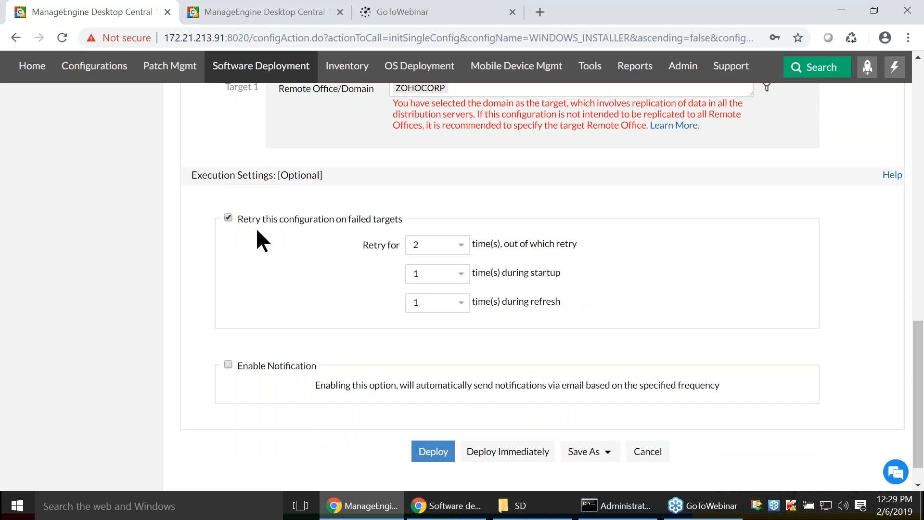
left_click(229, 216)
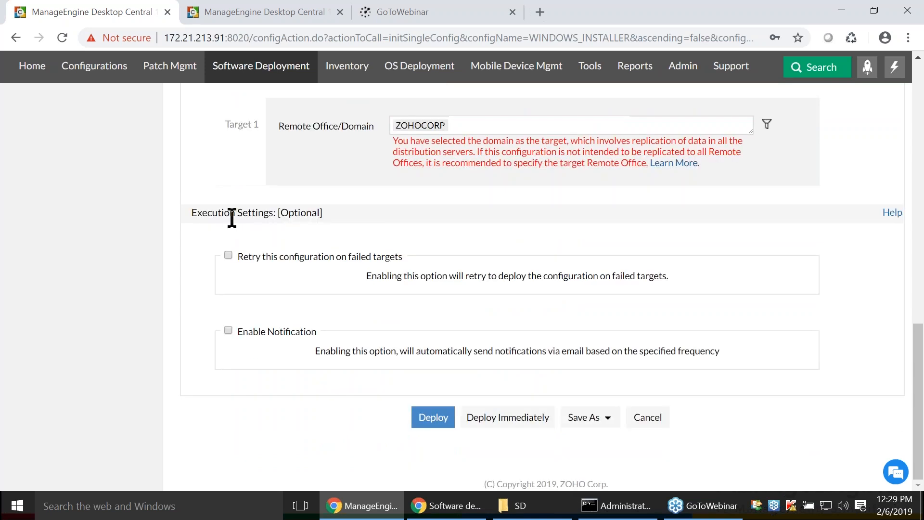
left_click(228, 254)
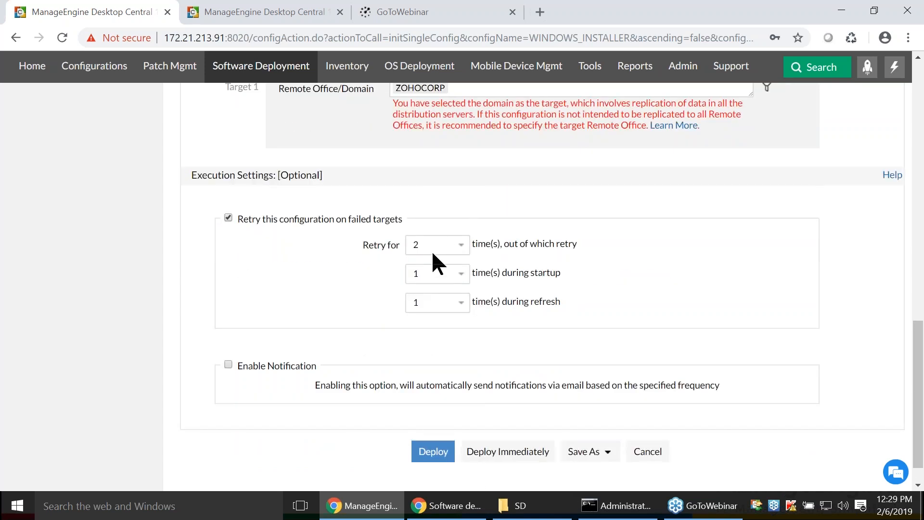
left_click(431, 243)
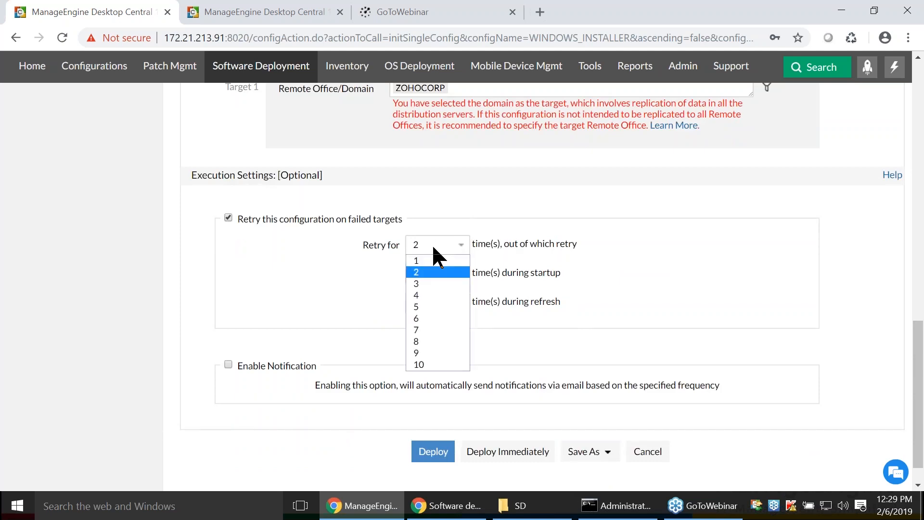
left_click(432, 244)
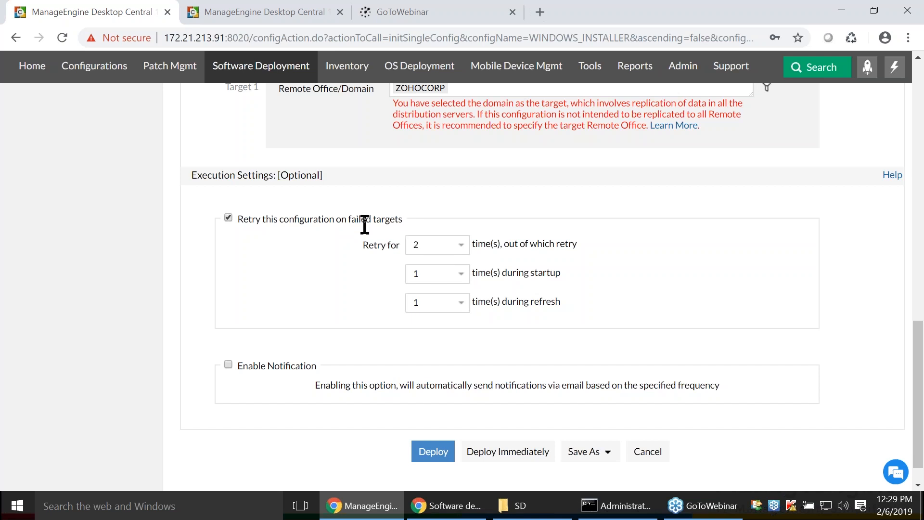
left_click(441, 244)
left_click(441, 244)
left_click(439, 281)
left_click(435, 275)
left_click_drag(502, 274, 557, 271)
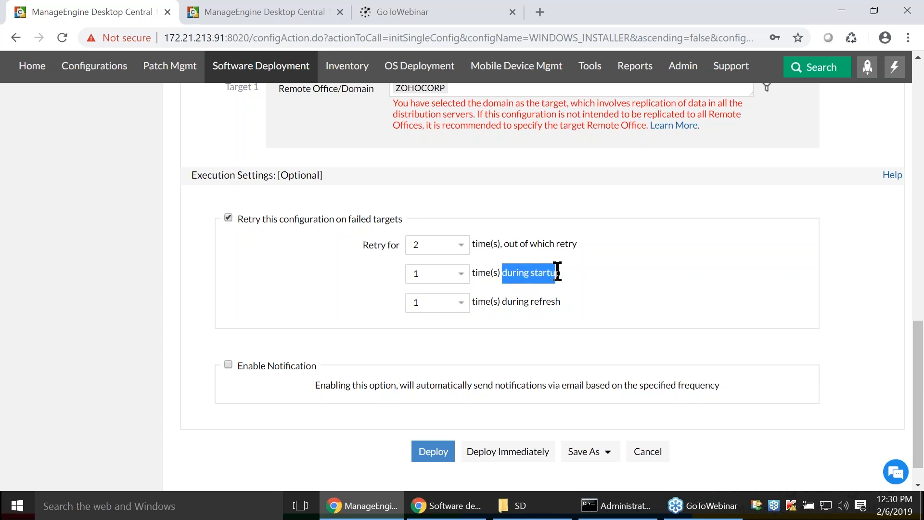
left_click_drag(508, 306, 559, 305)
left_click(653, 300)
Step: Set the configuration to retry 5 times on failed targets, with 3 retries during startup and 2 during refresh
left_click(442, 244)
left_click(440, 307)
left_click(428, 274)
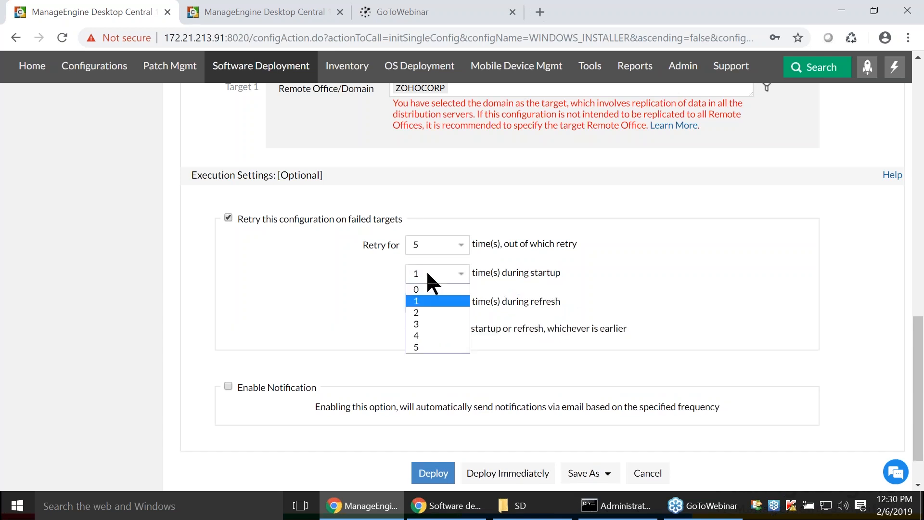
left_click(439, 324)
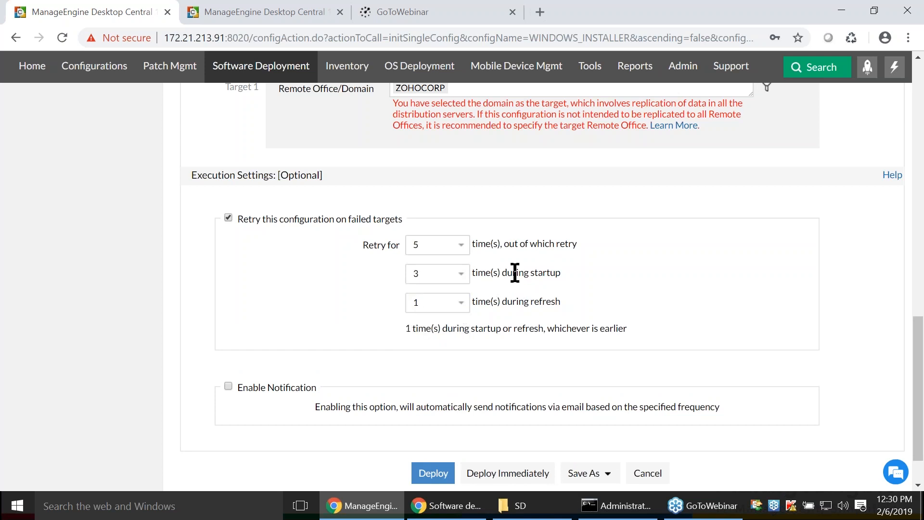
left_click(448, 300)
left_click(421, 339)
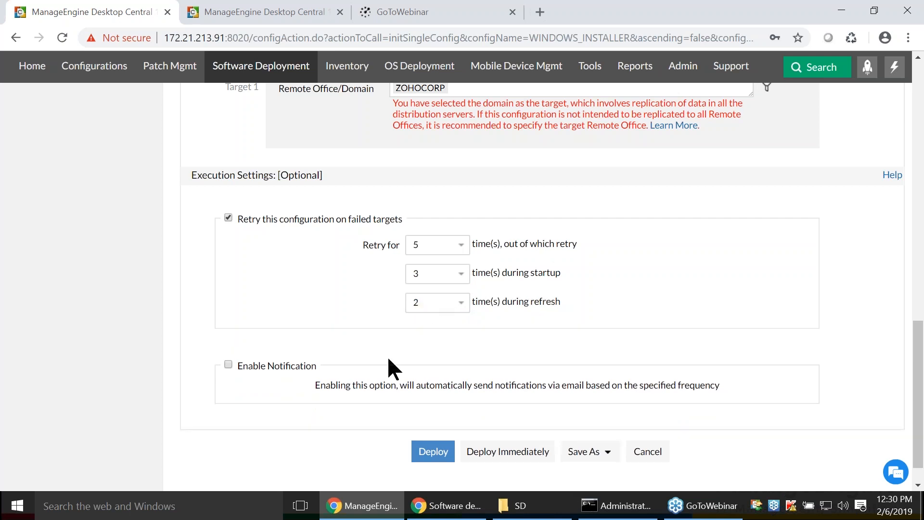
Step: Enable notification in Execution Settings and disable retrying the configuration on failed targets
scroll(361, 364, "down", 2)
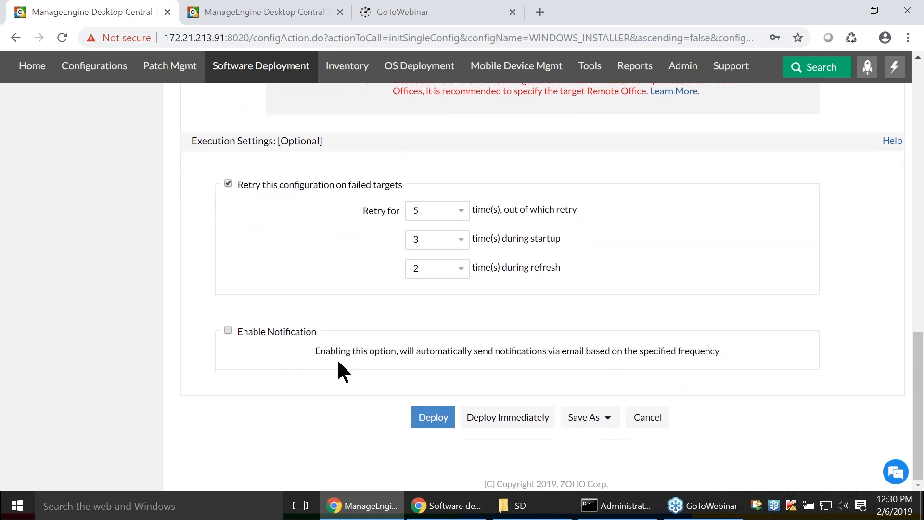
left_click(227, 331)
left_click(229, 184)
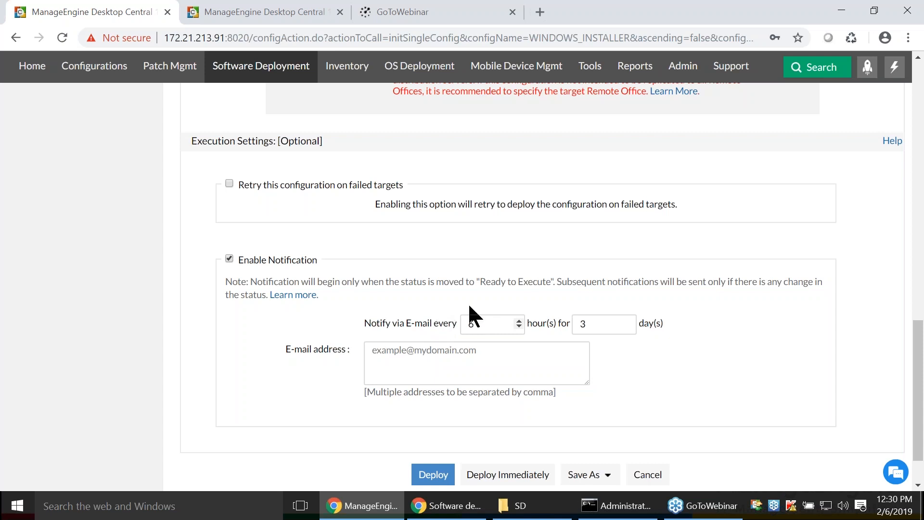
Step: Set the e-mail notification interval to every 24 hours and turn the Enable Notification option off
left_click_drag(479, 324, 461, 331)
left_click(511, 321)
left_click(520, 321)
left_click(520, 320)
left_click(519, 320)
left_click_drag(476, 324, 403, 324)
type("24")
left_click(617, 332)
left_click(480, 356)
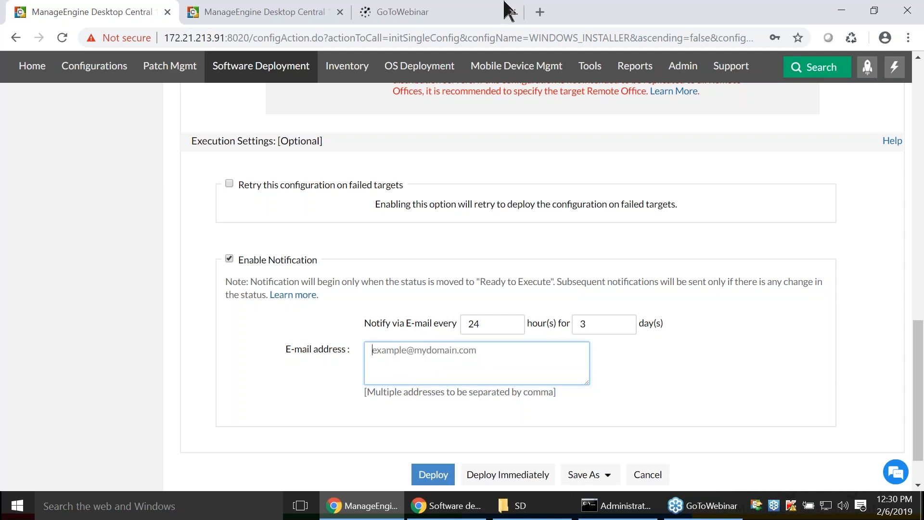
left_click(226, 259)
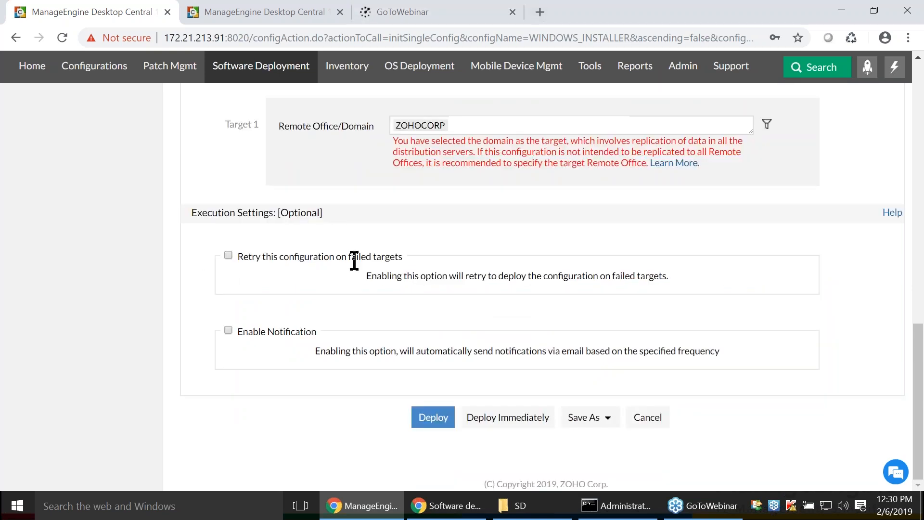
Step: Review the java 8 configuration, deploy it and confirm deployment to the entire ZOHOCORP domain
scroll(526, 454, "up", 3)
scroll(762, 447, "up", 2)
scroll(674, 423, "down", 5)
left_click(433, 417)
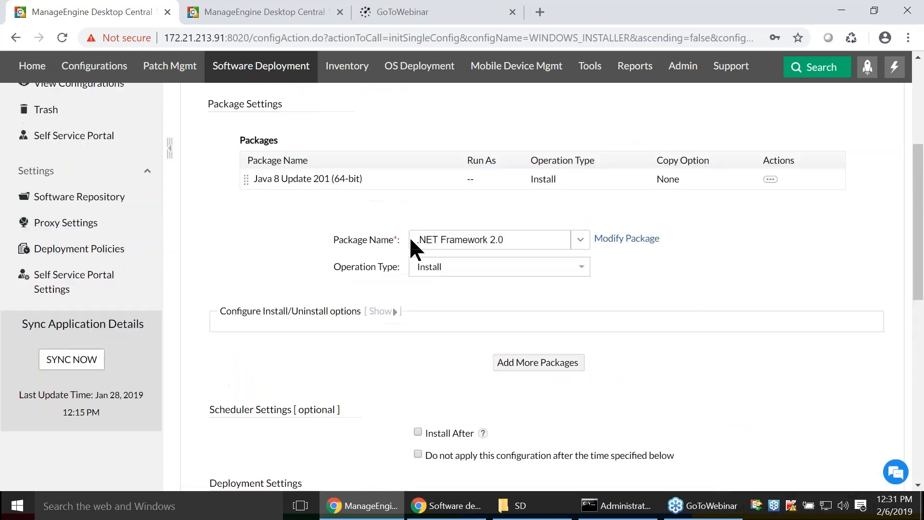
scroll(328, 169, "up", 3)
scroll(423, 389, "down", 5)
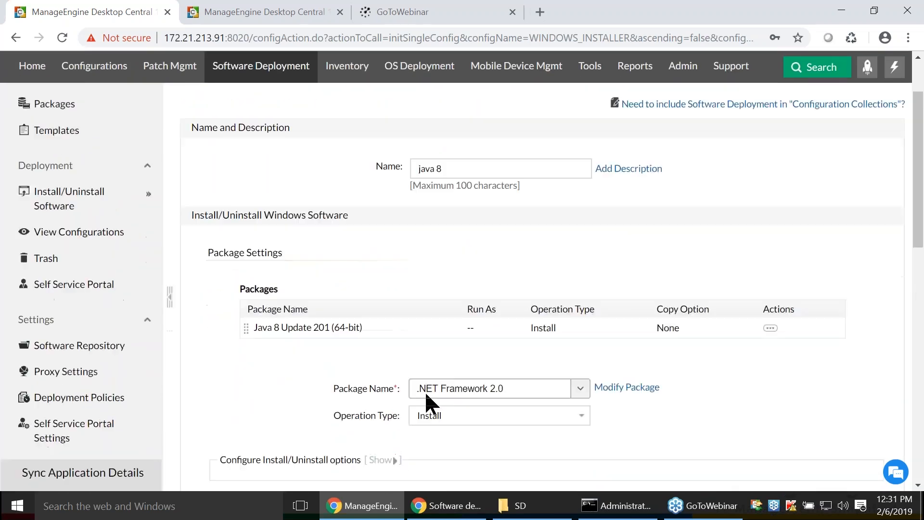
scroll(442, 399, "down", 2)
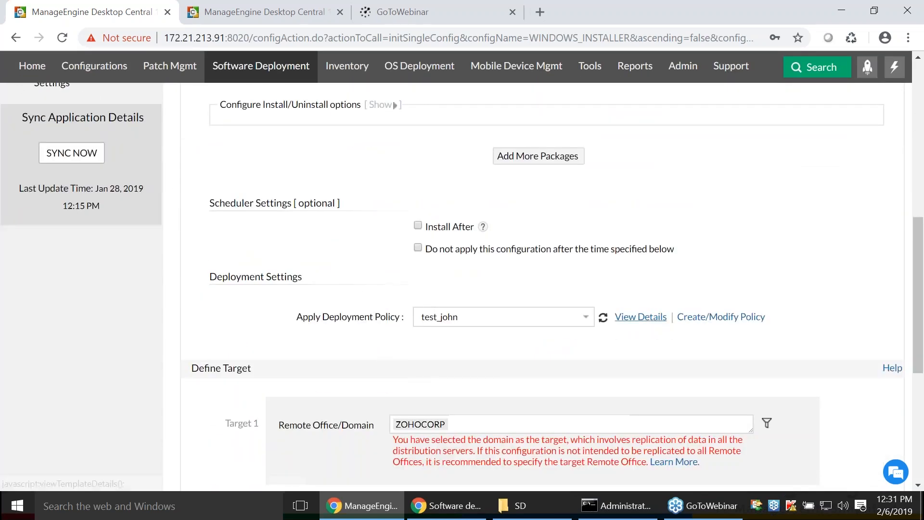
scroll(481, 361, "down", 5)
left_click(433, 417)
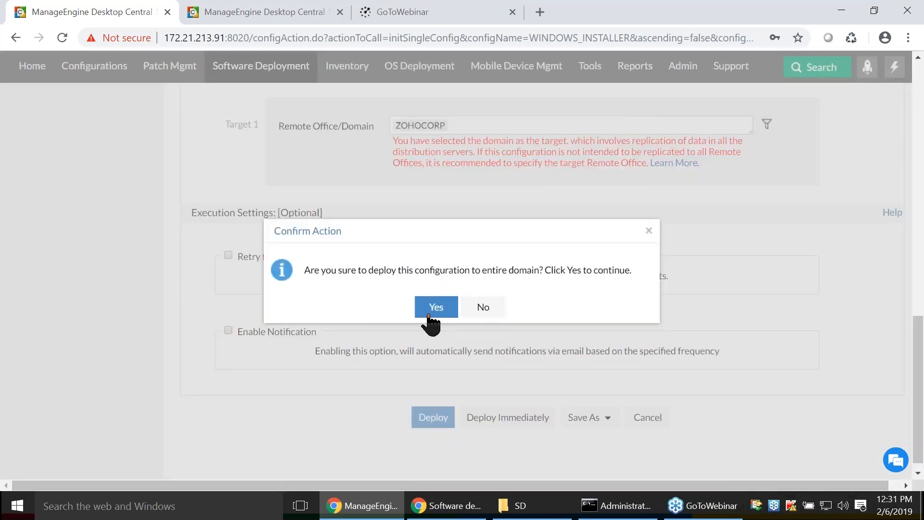
left_click(443, 319)
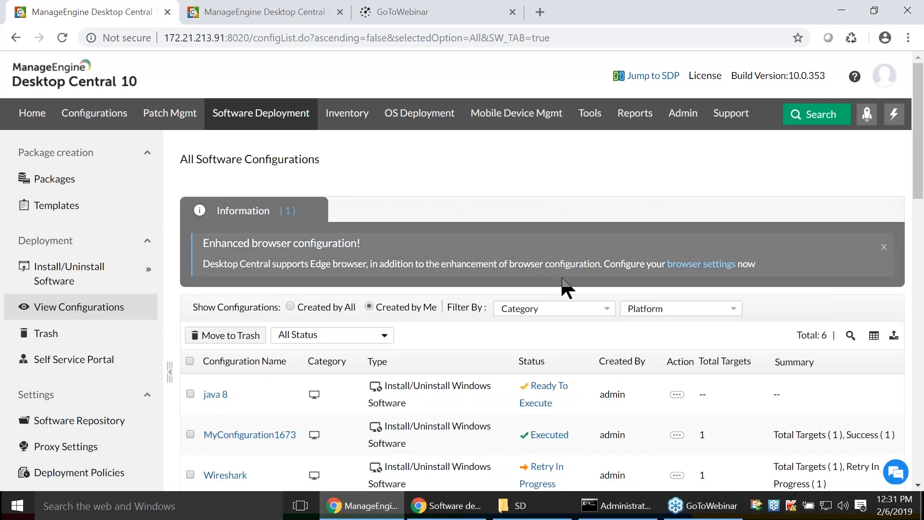
Step: Switch to the Zoho Show presentation and advance to the slide on deploying MS Office 2019 to the Sales Department
key("super+Tab")
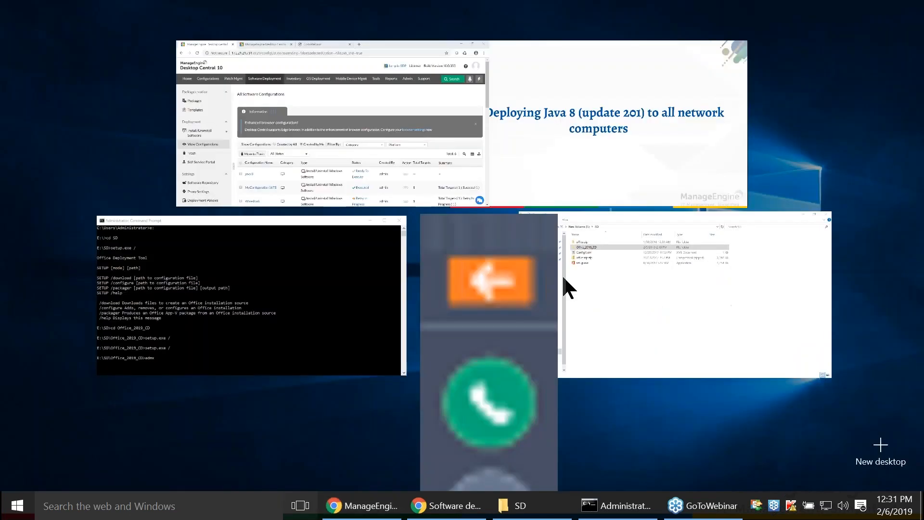
left_click(634, 68)
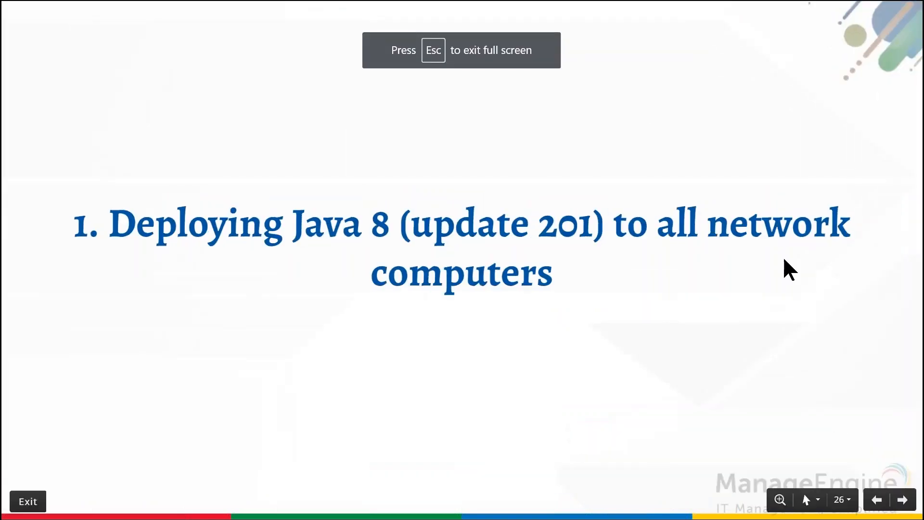
key("Right")
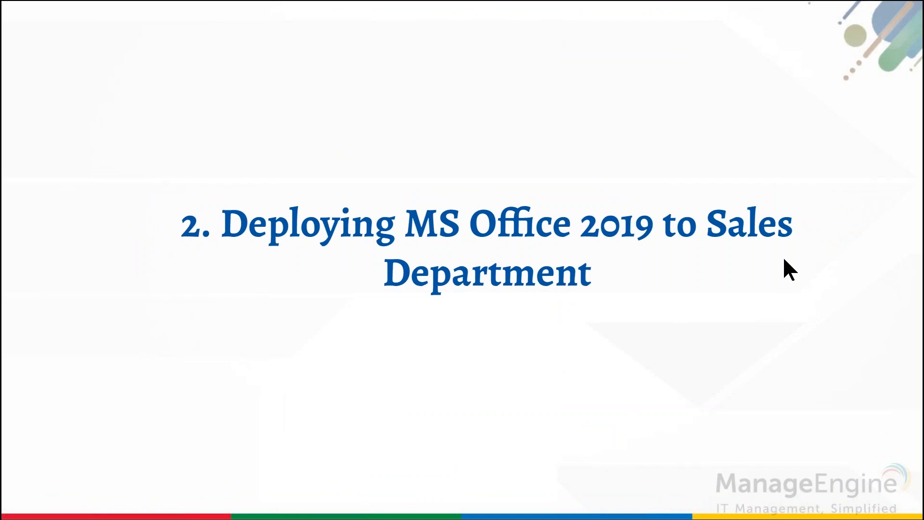
Step: Switch back to Desktop Central and search the Software Deployment templates for the application "office 2019"
key("super+Tab")
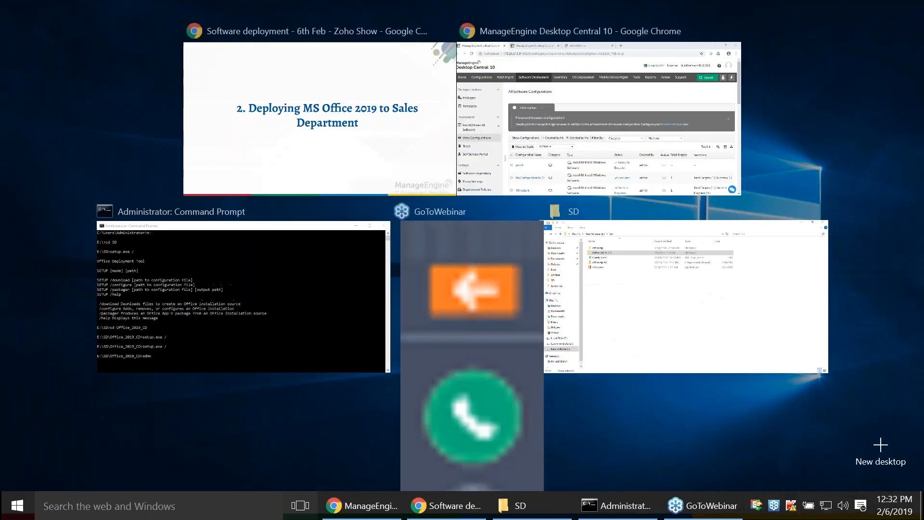
left_click(708, 158)
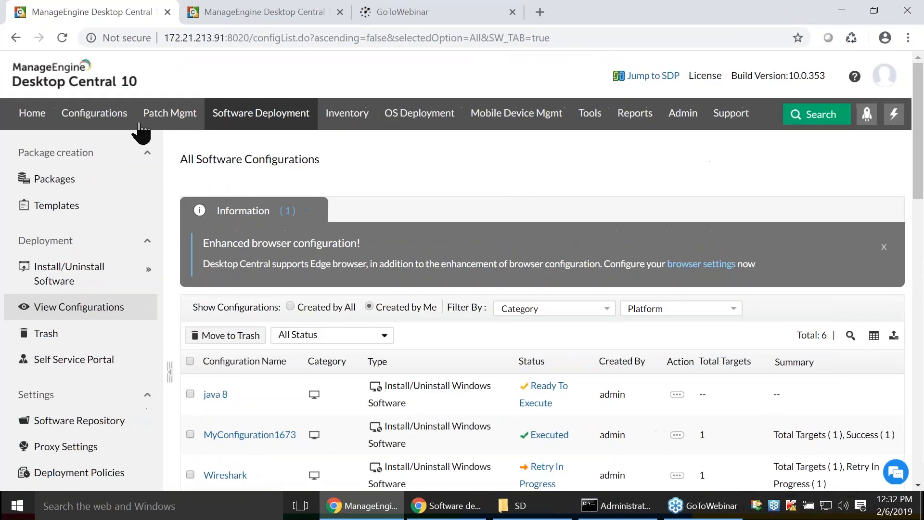
left_click(246, 123)
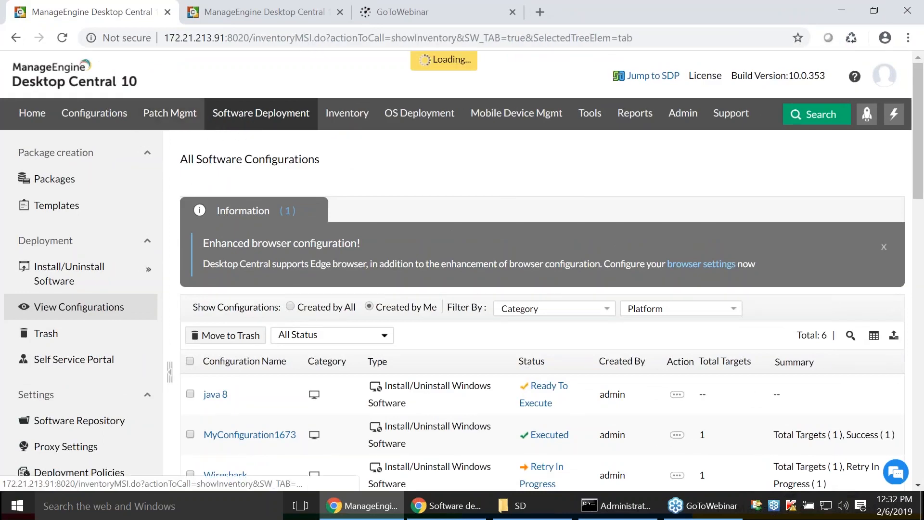
left_click(58, 207)
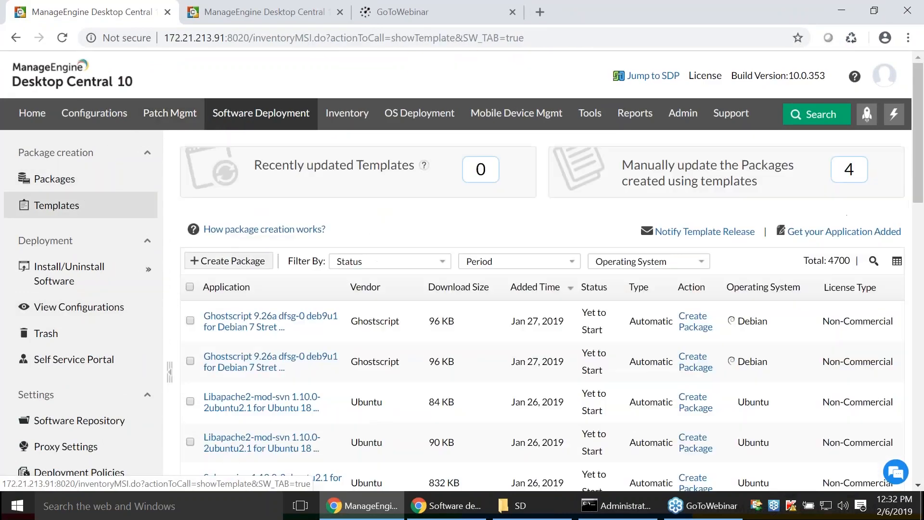
left_click(874, 261)
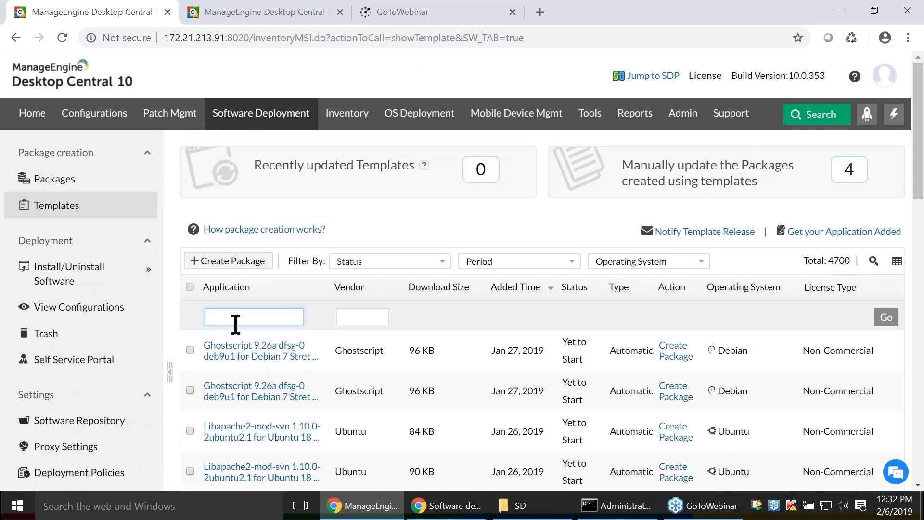
type("office")
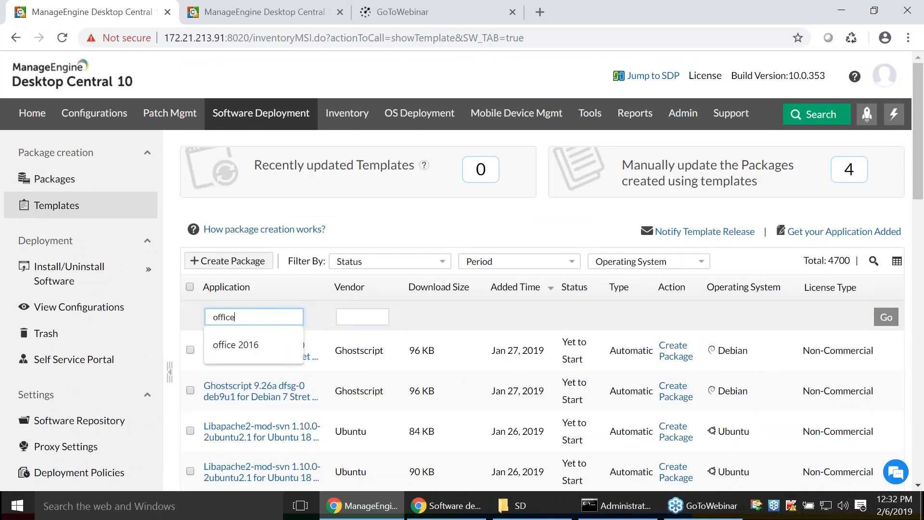
type(" 2019")
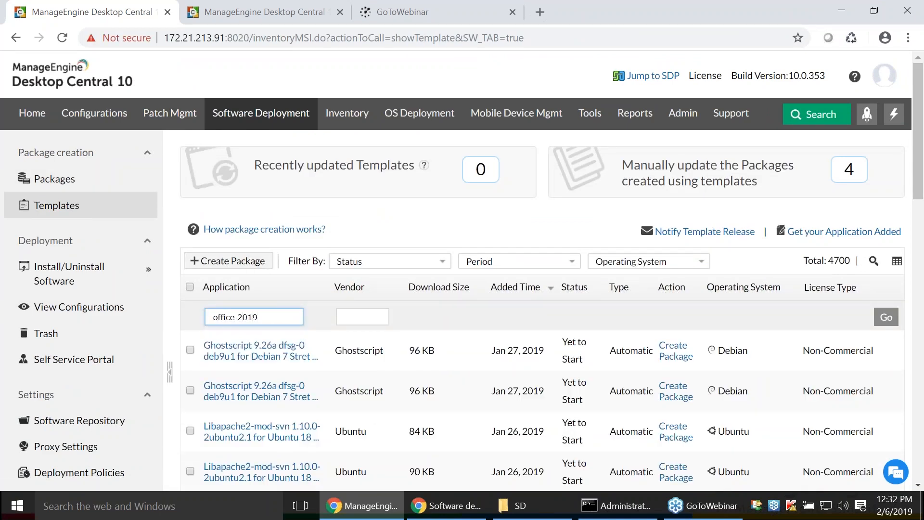
key("Return")
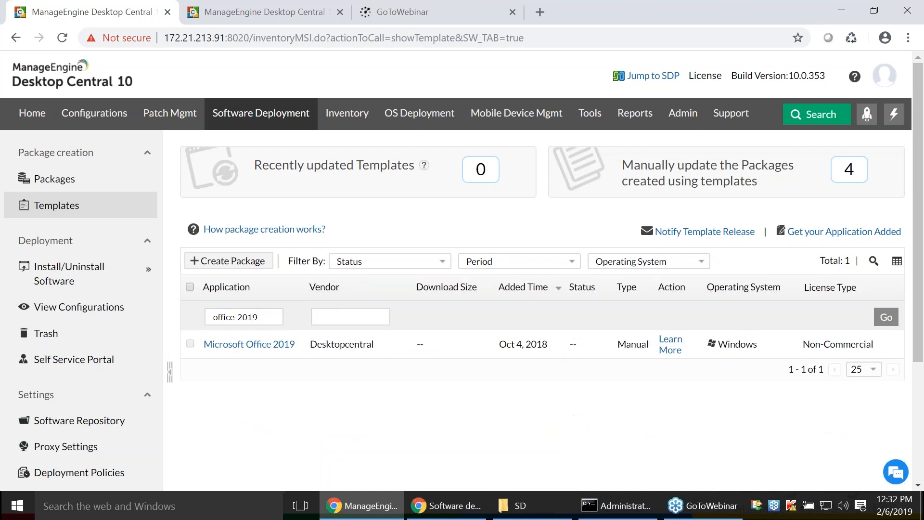
Step: View the application details of the Microsoft Office 2019 template and open its How-To Doc
left_click(249, 344)
left_click_drag(442, 213, 543, 209)
left_click(542, 209)
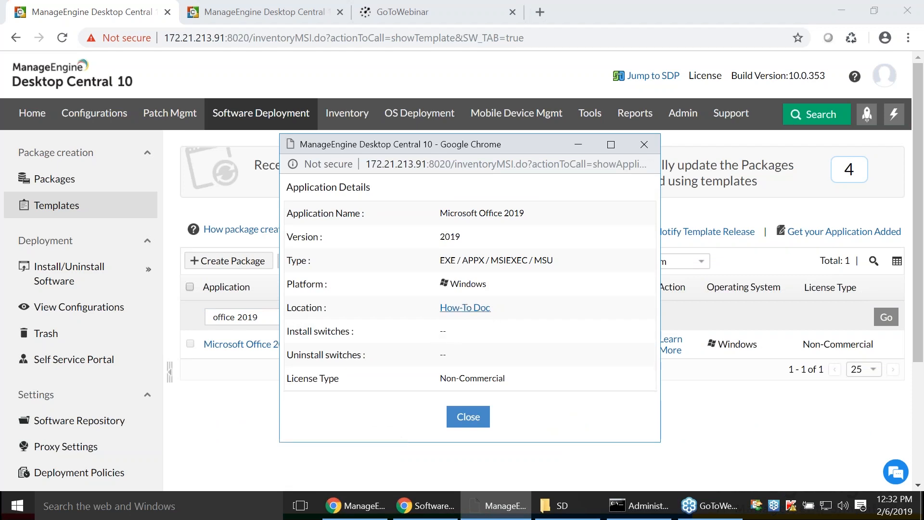
left_click(465, 309)
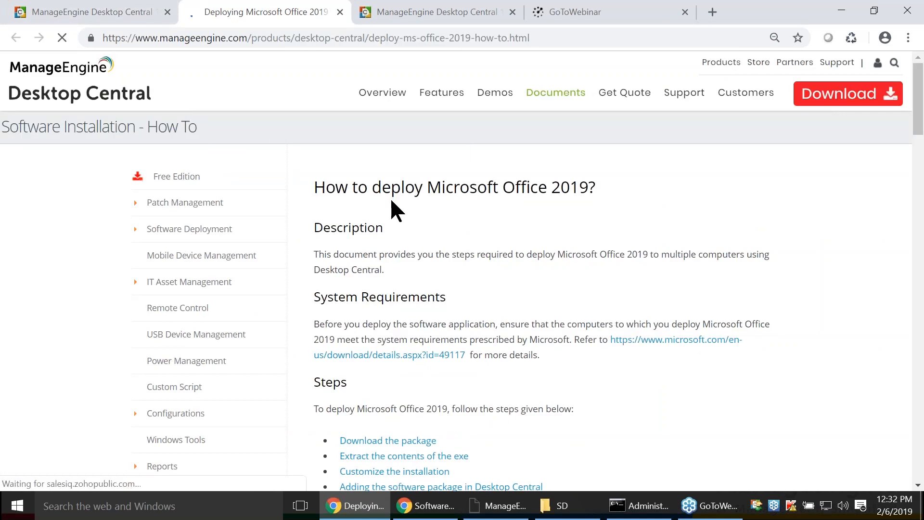
Step: Read the how-to document on deploying Microsoft Office 2019, covering the package download, EXE extraction and customized installation sections
left_click_drag(316, 177, 591, 174)
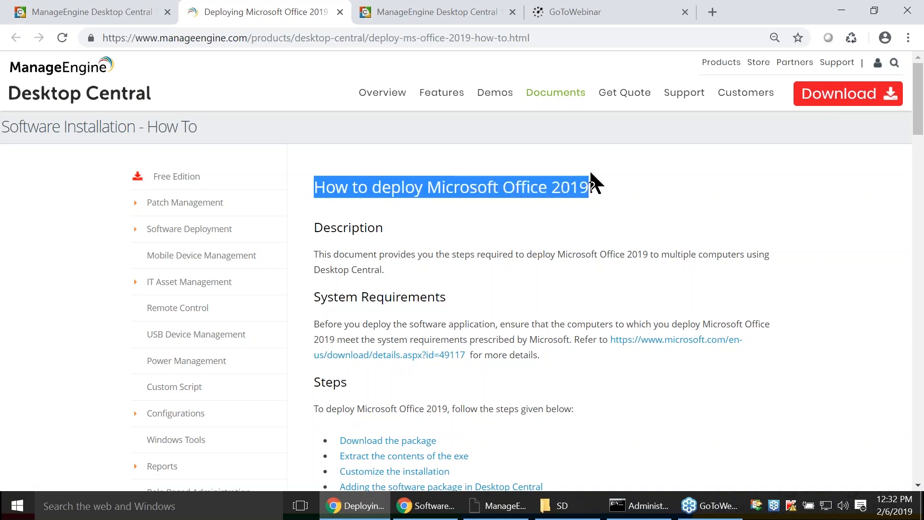
left_click(534, 222)
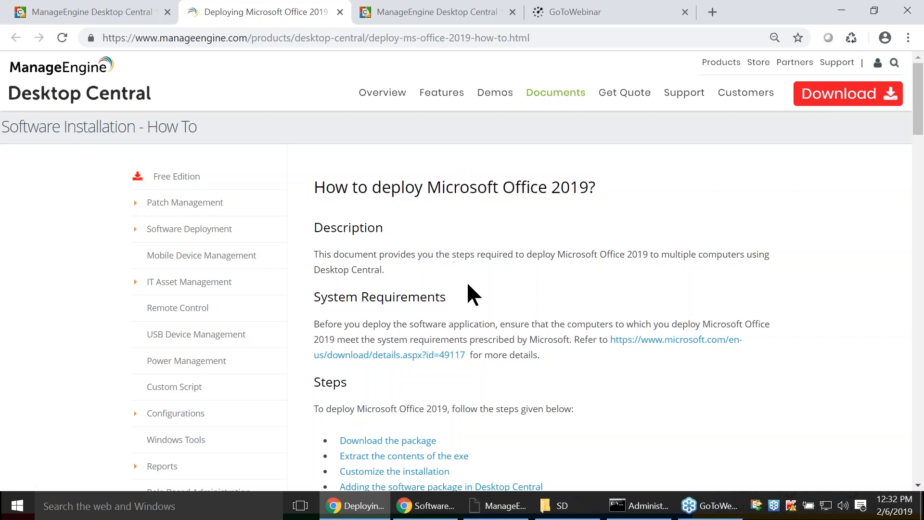
scroll(471, 307, "down", 3)
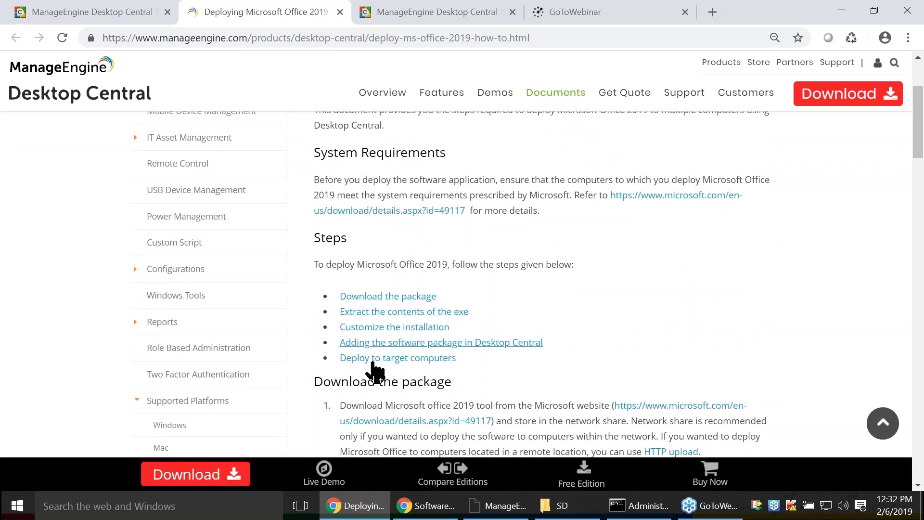
scroll(441, 375, "down", 3)
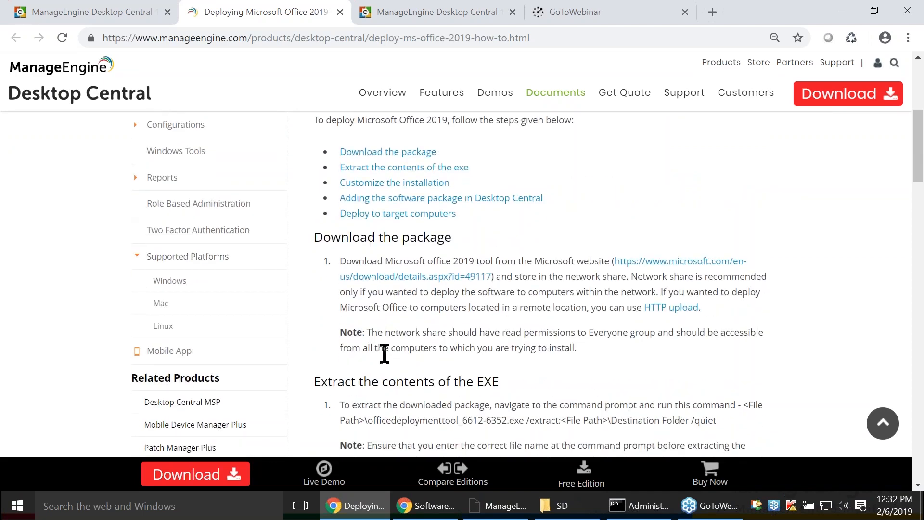
scroll(378, 333, "down", 3)
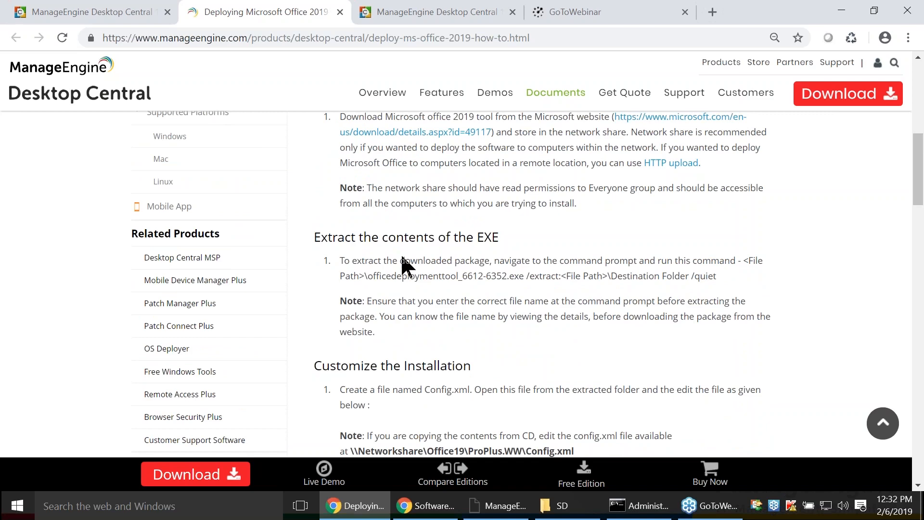
scroll(427, 272, "down", 1)
scroll(427, 272, "down", 4)
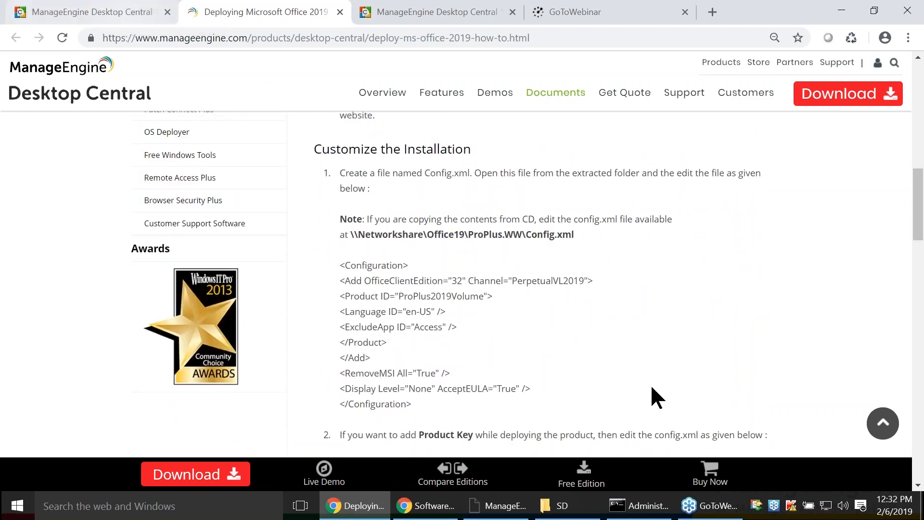
scroll(561, 406, "up", 6)
scroll(460, 313, "down", 6)
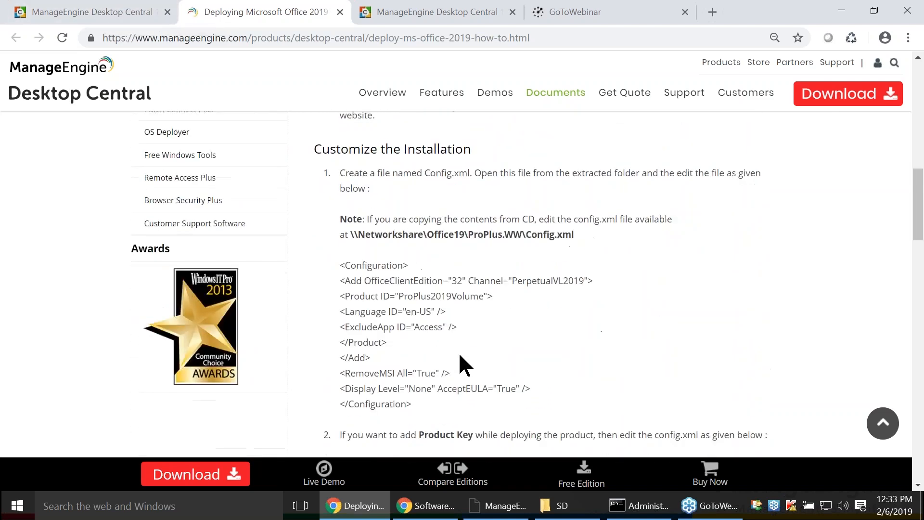
scroll(455, 370, "up", 3)
scroll(413, 365, "up", 9)
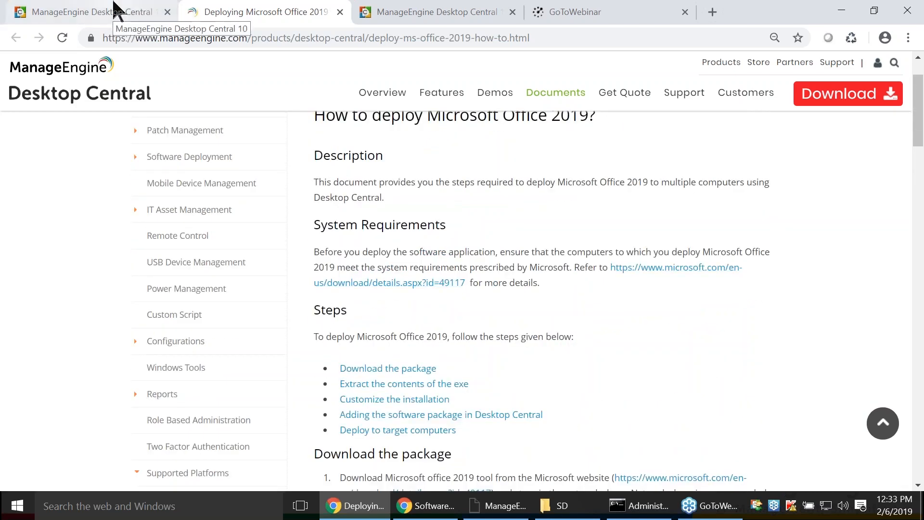
Step: Return to Desktop Central's software packages and add a new Windows package named office-2019
left_click(35, 9)
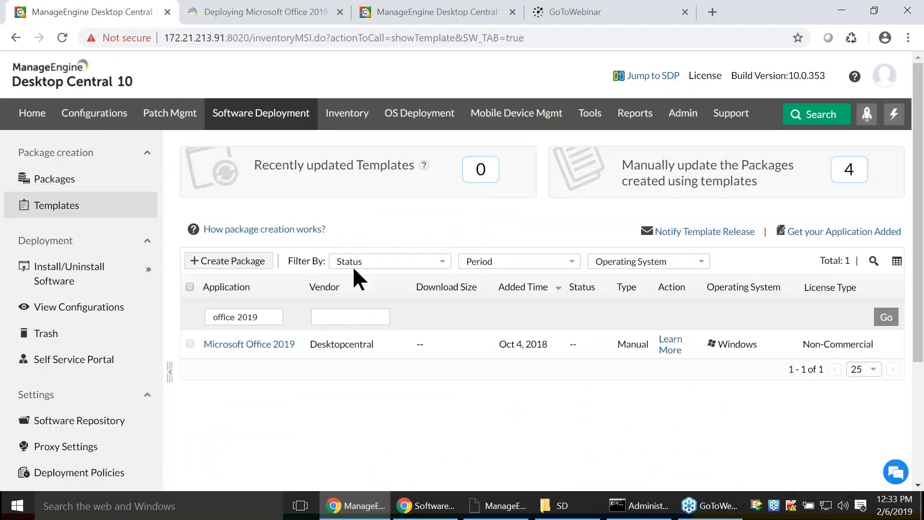
left_click(43, 180)
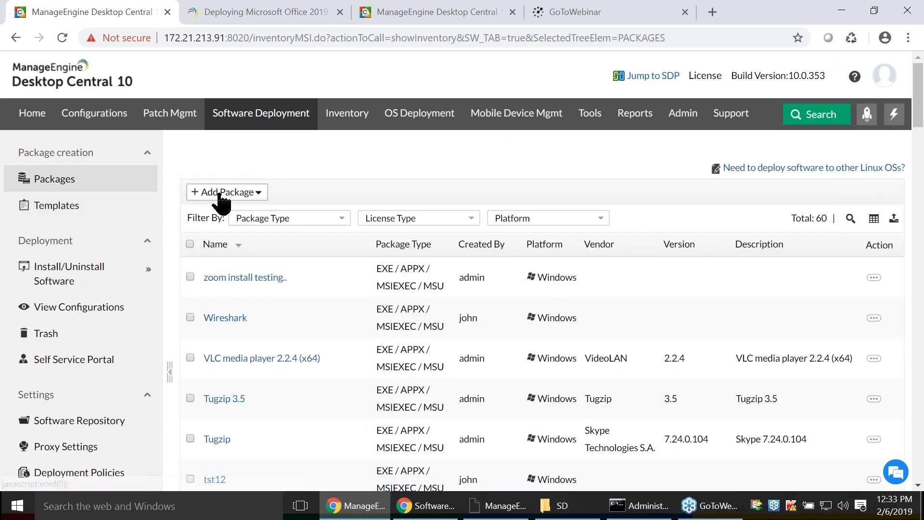
left_click(221, 192)
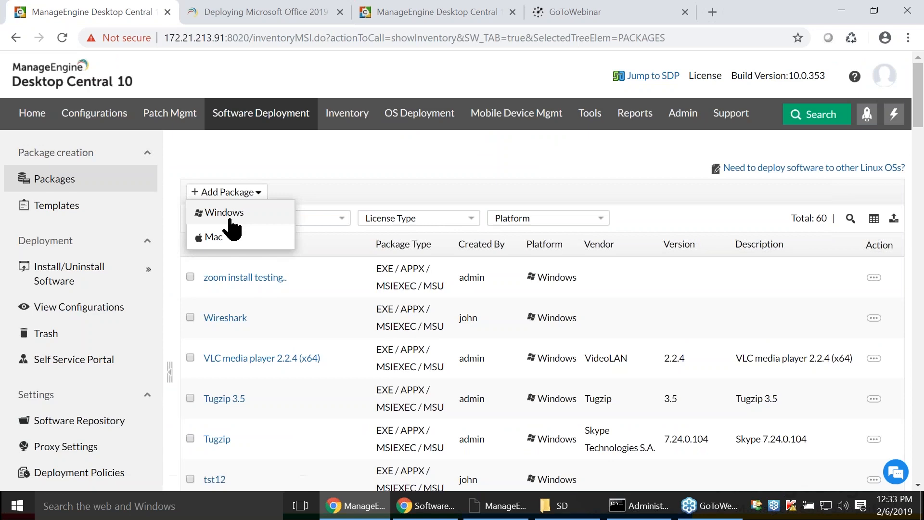
left_click(225, 213)
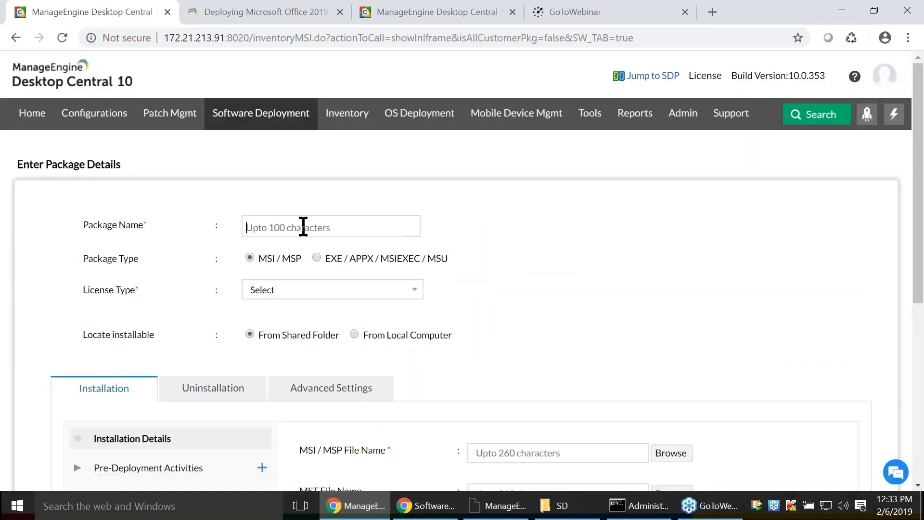
type("officd-2019")
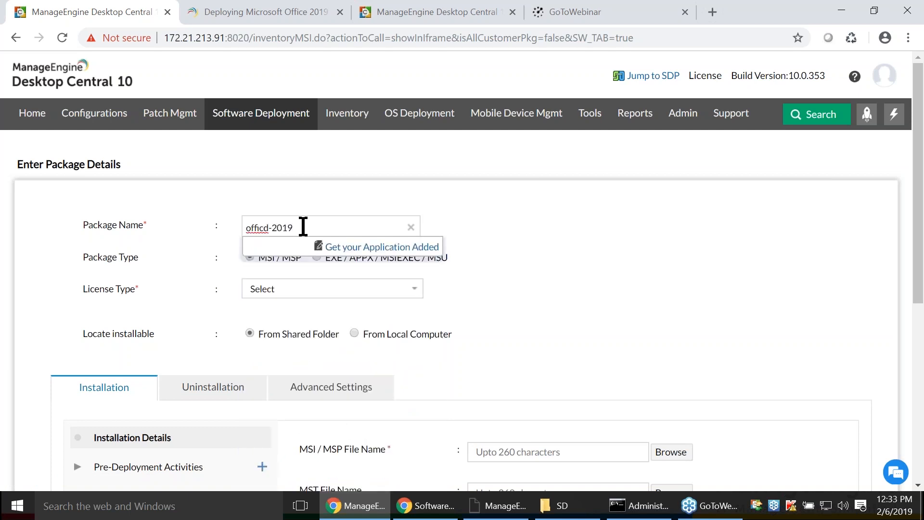
left_click(269, 228)
key("BackSpace")
type("e")
left_click(482, 238)
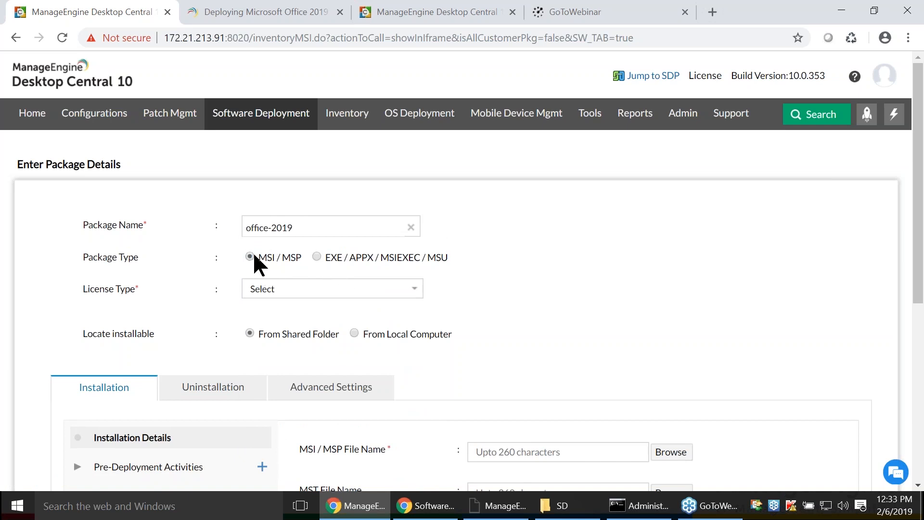
Step: Set the package type to EXE / APPX / MSIEXEC / MSU and the license type to Commercial
left_click(316, 257)
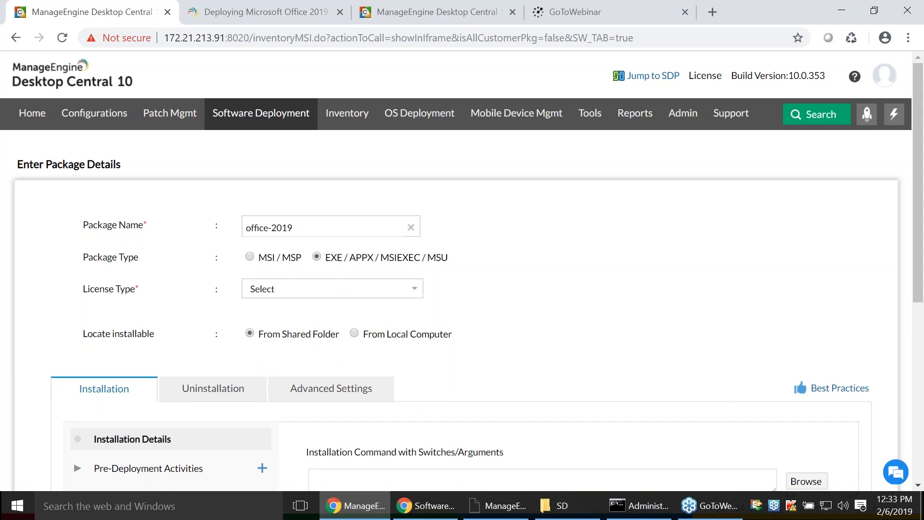
left_click(324, 289)
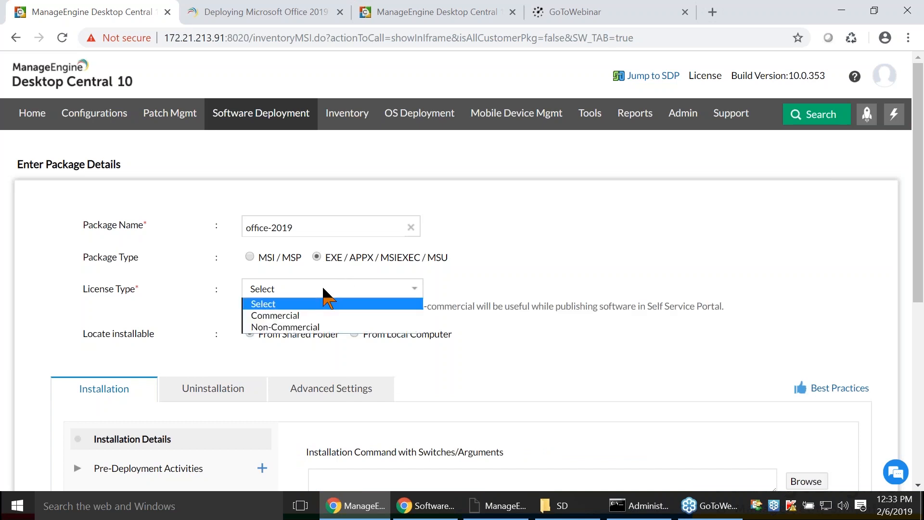
left_click(310, 316)
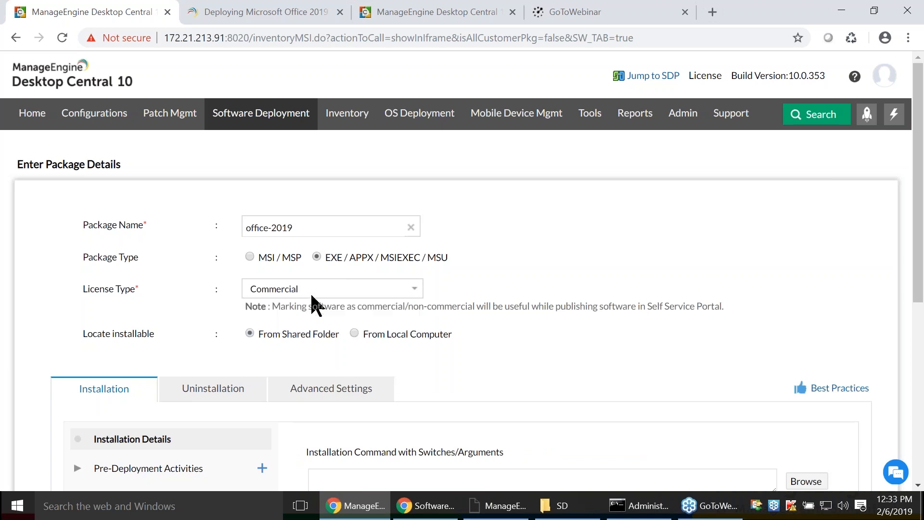
scroll(310, 296, "down", 3)
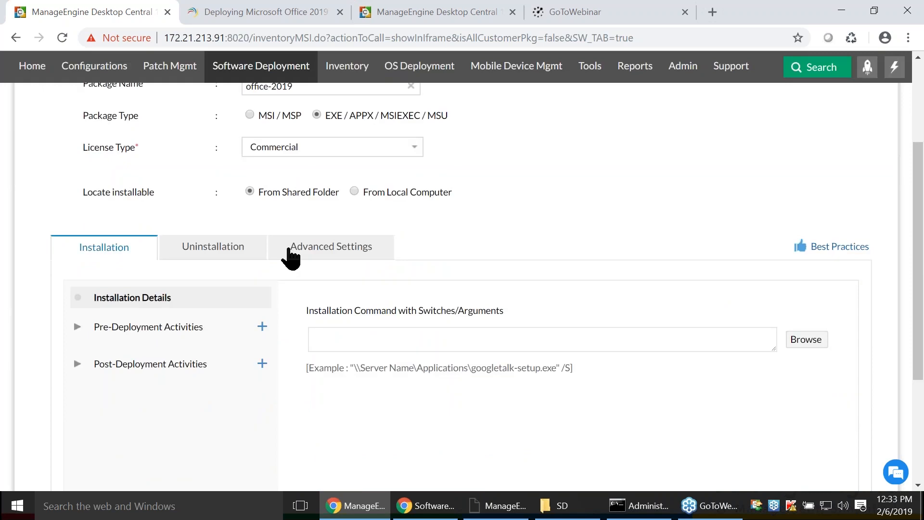
Step: Try locating the installable from the local computer, and switch back to the shared folder
left_click(355, 191)
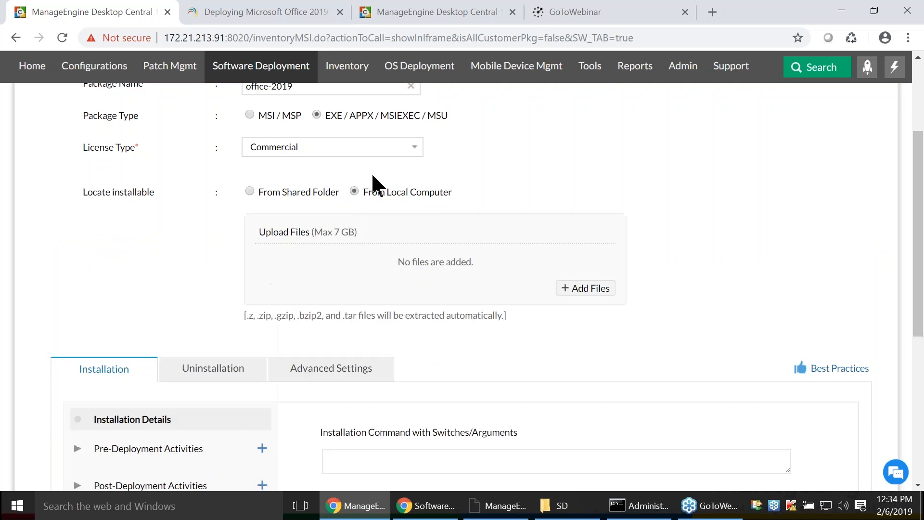
left_click(250, 191)
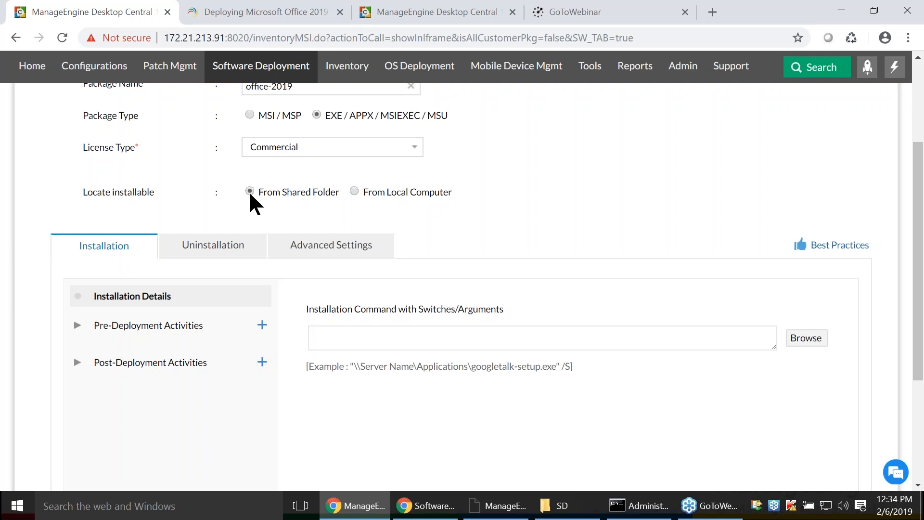
scroll(315, 292, "up", 1)
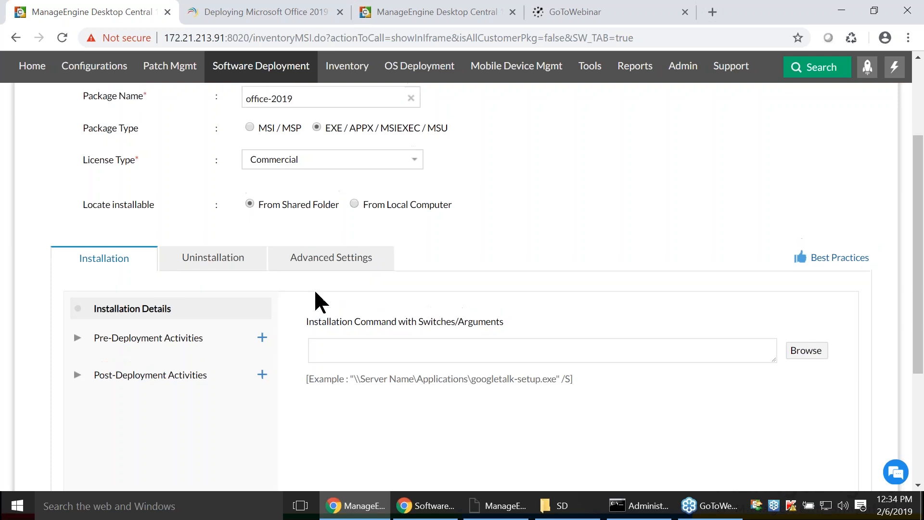
scroll(315, 293, "up", 3)
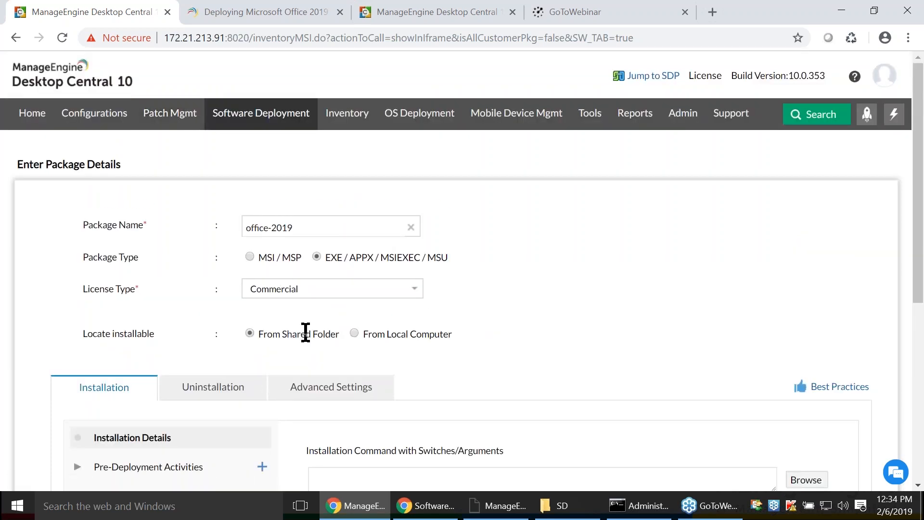
scroll(250, 191, "down", 3)
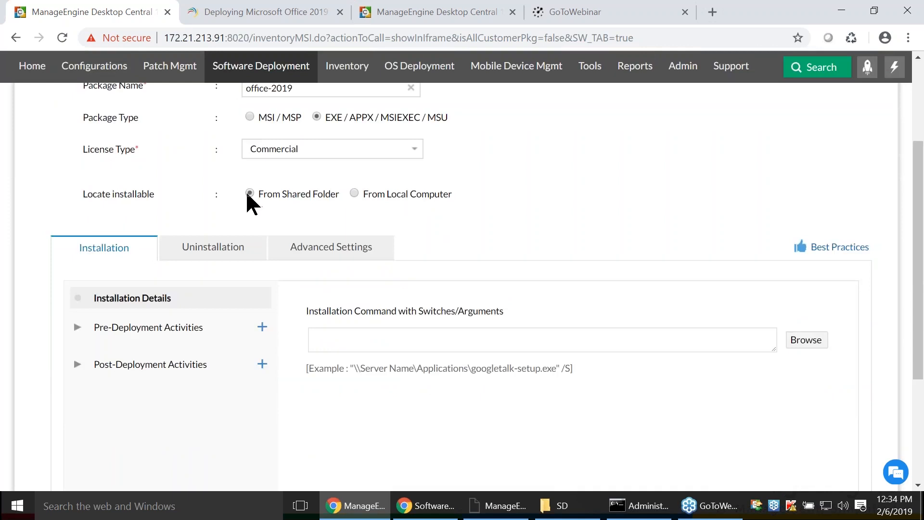
Step: Browse the software repository and choose setup.exe from the MsOffice2019 folder for the installation command
left_click(367, 339)
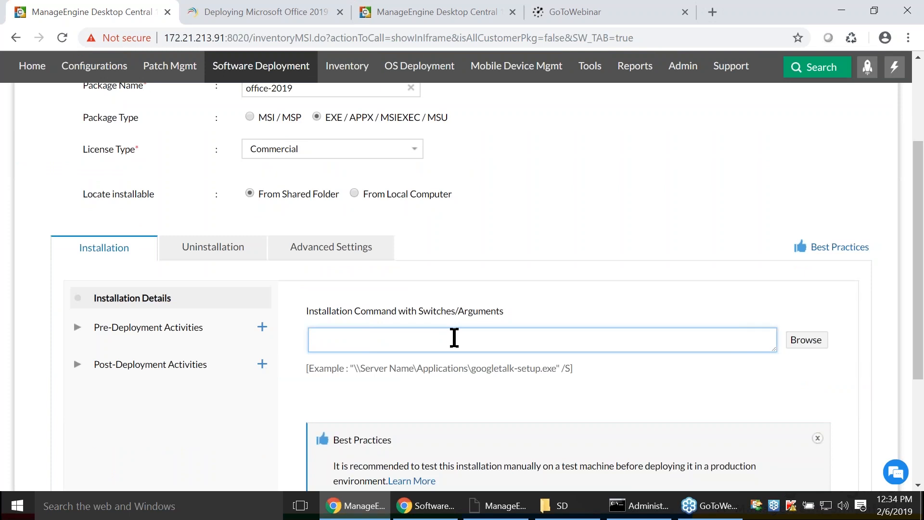
left_click(811, 341)
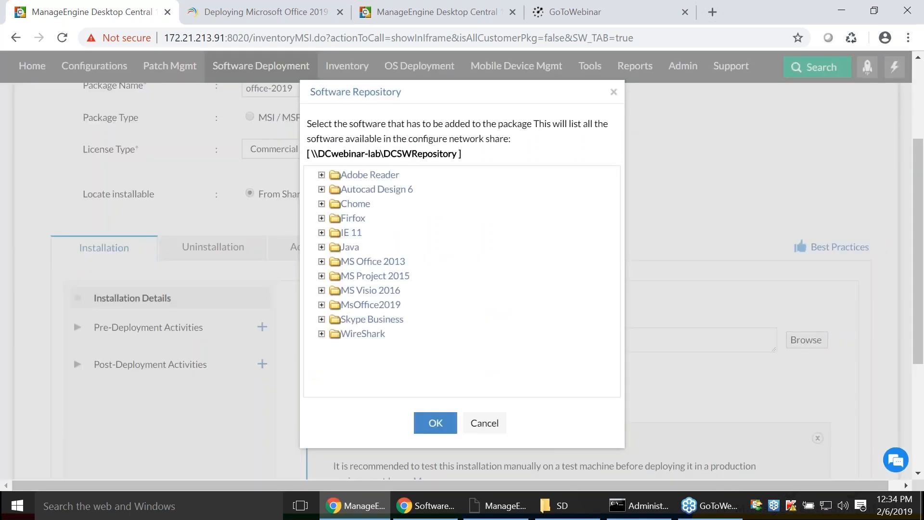
mouse_move(478, 91)
left_mouse_down()
mouse_move(501, 90)
mouse_move(487, 98)
left_mouse_up()
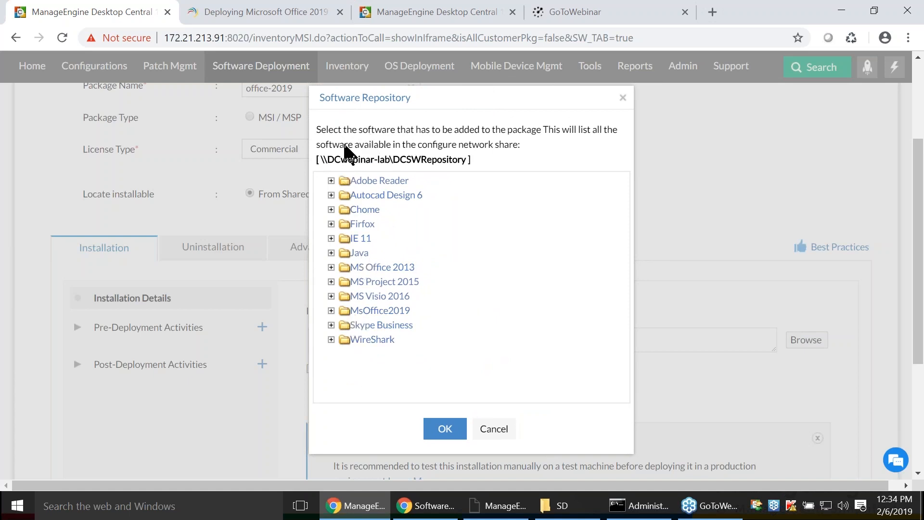
left_click(331, 311)
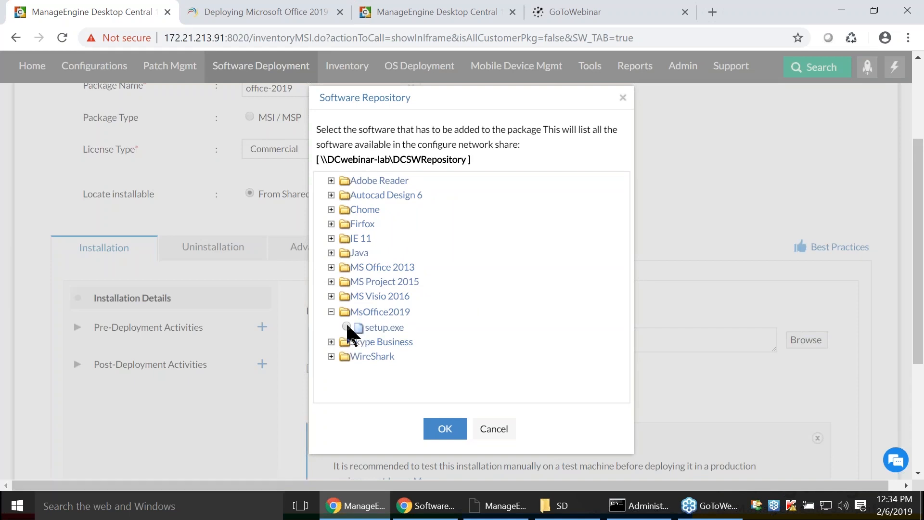
left_click(346, 327)
left_click(439, 428)
Step: Add the config argument after setup.exe in the installation command
left_click(605, 337)
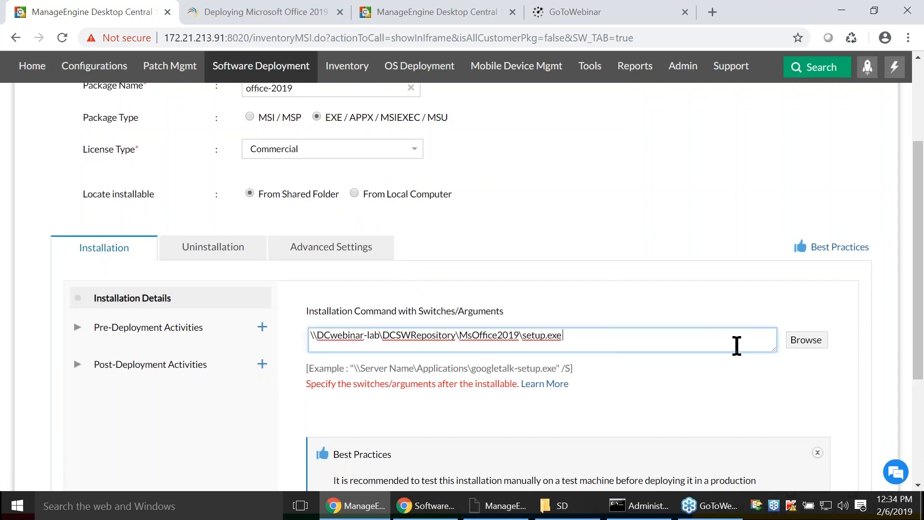
type("con")
key("BackSpace")
type("fig")
key("BackSpace")
key("BackSpace")
key("BackSpace")
type("nfig")
type("/")
Step: Check the System Requirements text and its Microsoft download link in the how-to document, and return to the package form
left_click(272, 10)
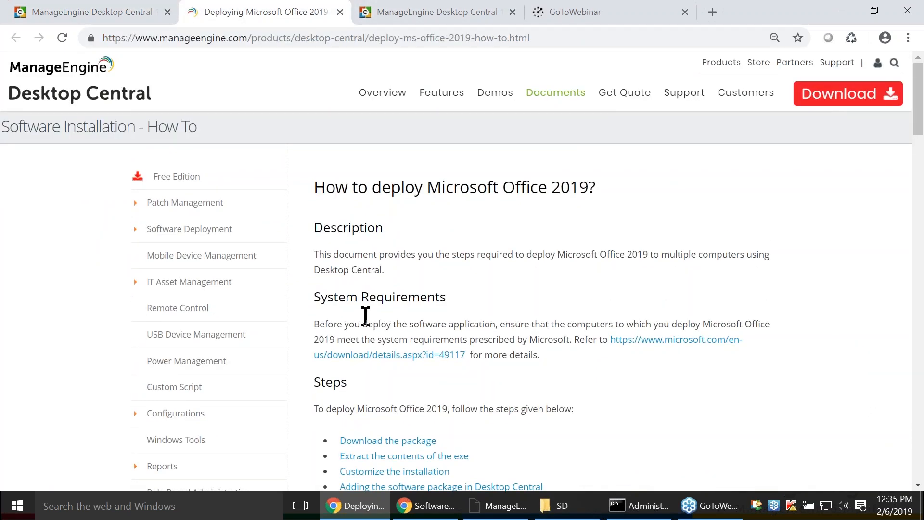
left_click_drag(395, 324, 540, 355)
left_click(556, 356)
left_click(174, 10)
Step: Switch to File Explorer and point out Config1.xml and setup.exe in the SD folder
left_click(563, 505)
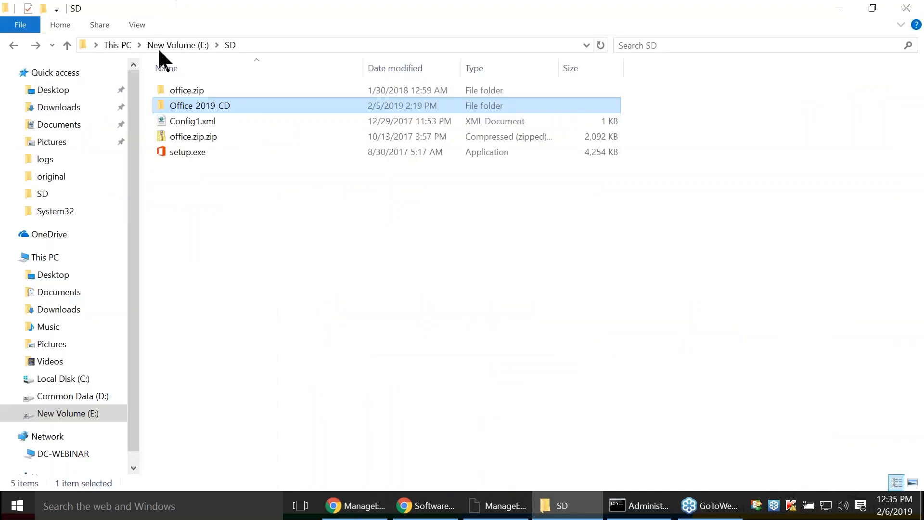
left_click(189, 122)
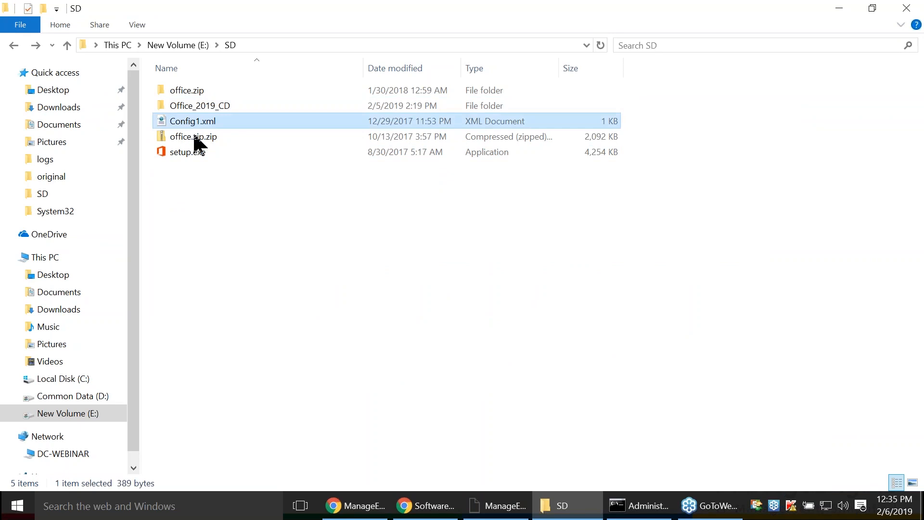
left_click(193, 151, "ctrl")
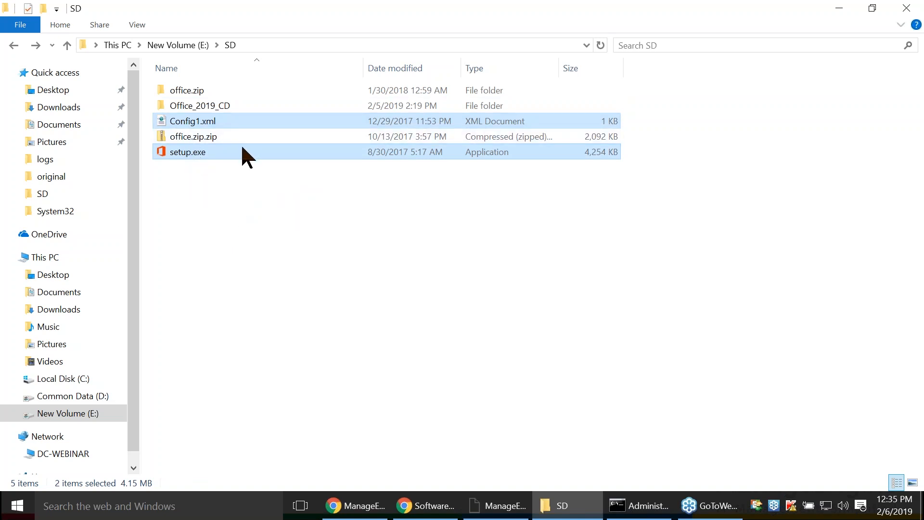
left_click(240, 204)
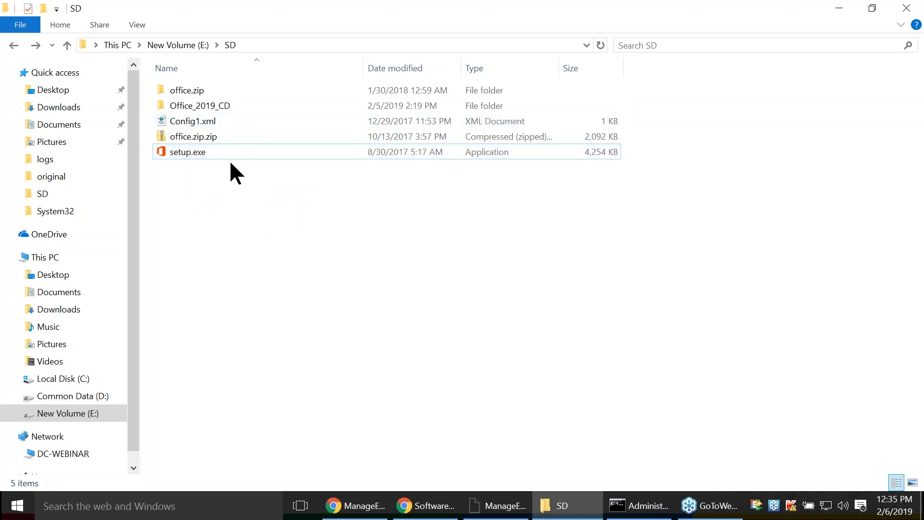
Step: Examine the contents of the Office_2019_CD folder, including its config and setup files, and return to the SD folder
double_click(208, 110)
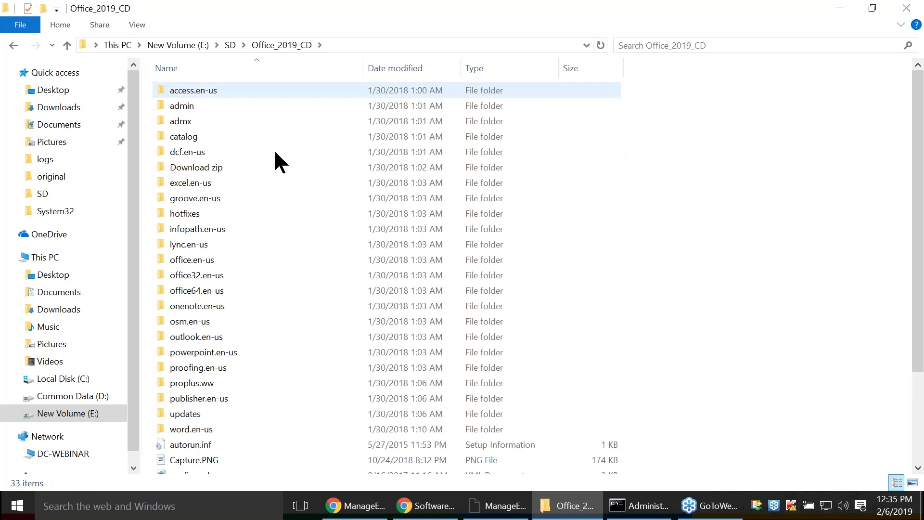
scroll(207, 327, "down", 2)
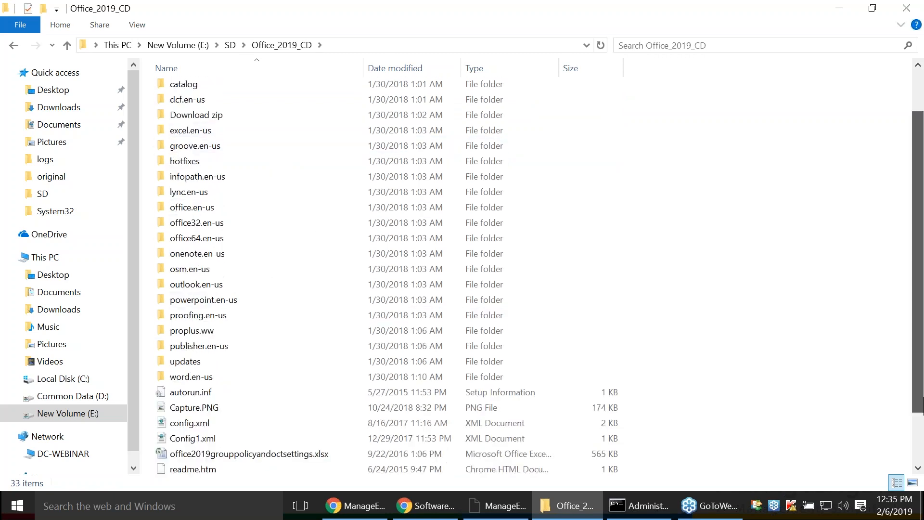
scroll(304, 409, "up", 2)
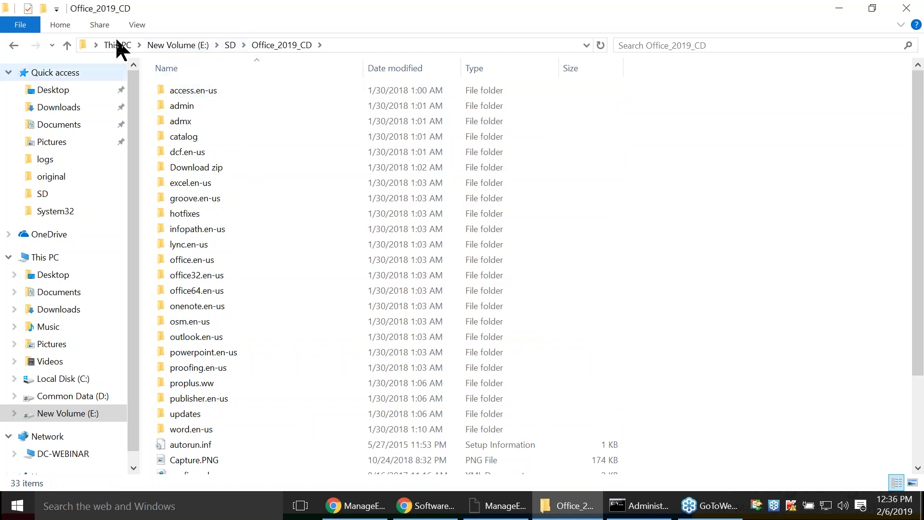
scroll(236, 270, "down", 3)
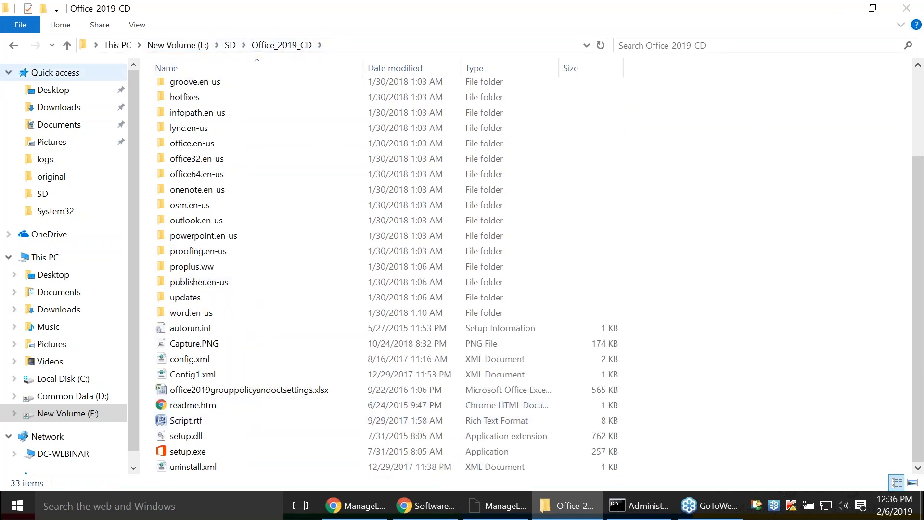
left_click(13, 45)
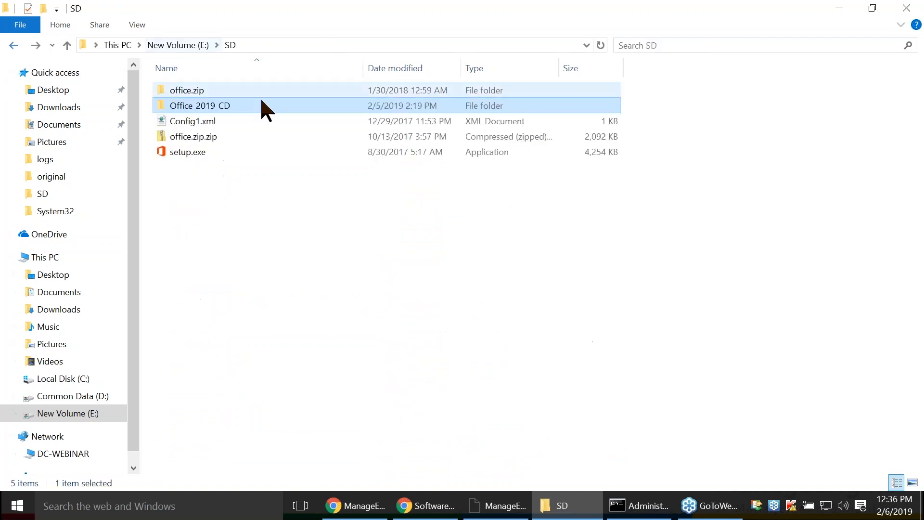
Step: Point out setup.exe and Config1.xml by selecting both in the SD folder, and return to the Desktop Central package form
left_click(202, 151)
left_click(204, 123, "ctrl")
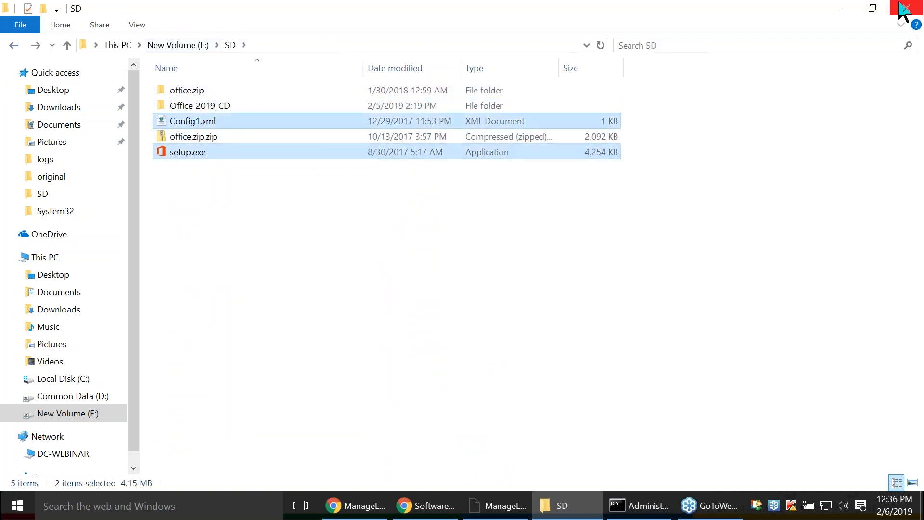
left_click(840, 8)
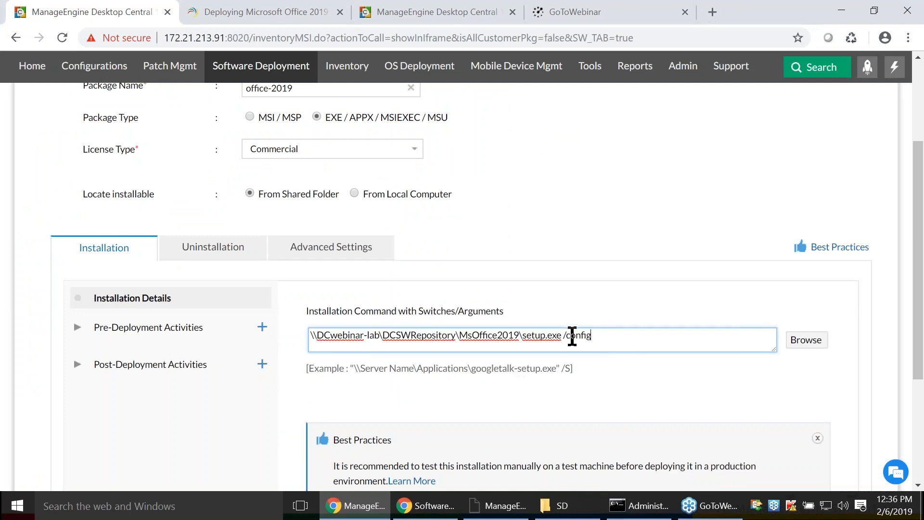
Step: Copy the \\DCwebinar-lab\DCSWRepository\MsOffice2019\ path to the end of the installation command after /config, and append config.xml to it
left_click_drag(566, 335, 592, 335)
left_click(608, 335)
left_click_drag(522, 336, 310, 336)
key("ctrl+c")
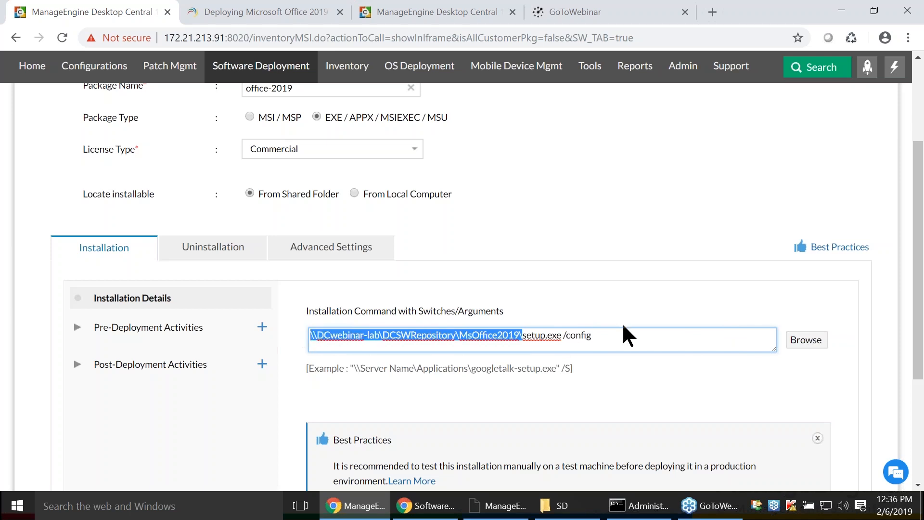
left_click(620, 342)
key("ctrl+v")
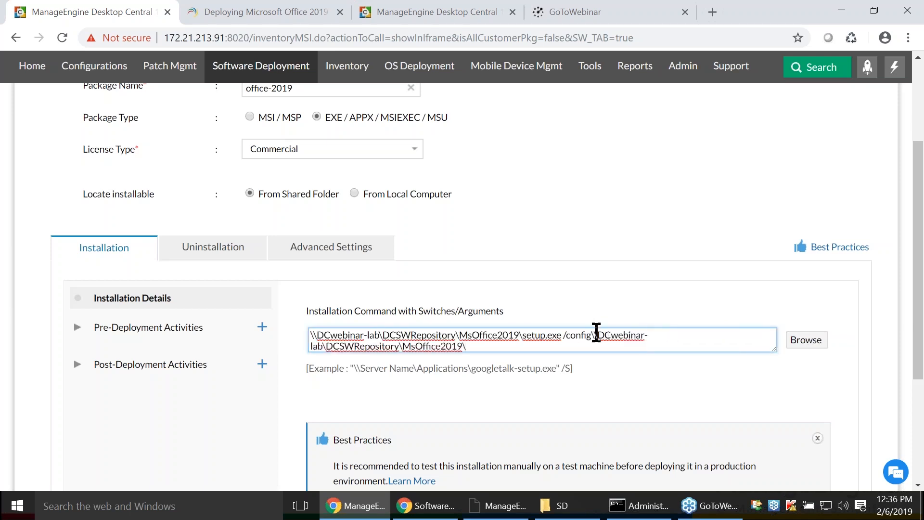
type("config.xml")
Step: Check the spelling of Config1.xml in the SD folder, and capitalise the file name in the installation command as Config.xml
left_click(559, 505)
left_click_drag(172, 126, 191, 131)
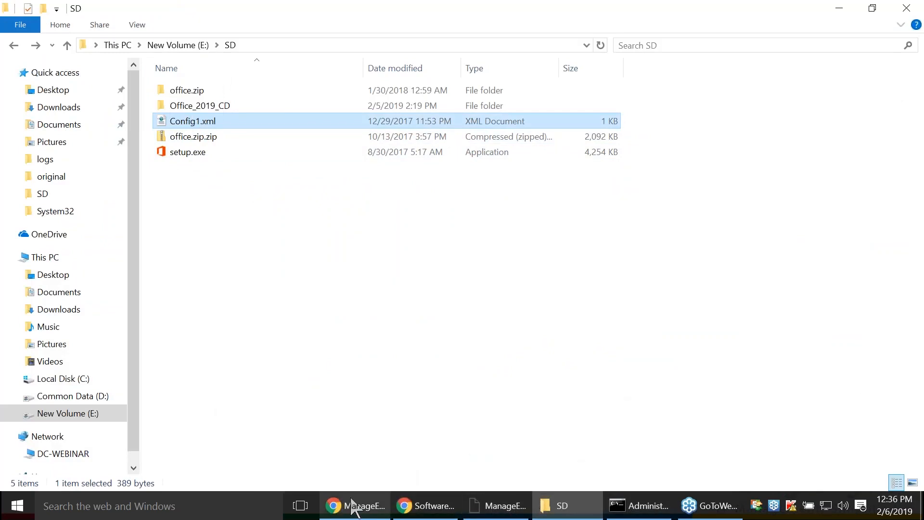
left_click(346, 507)
left_click_drag(471, 345, 475, 346)
key("BackSpace")
type("C")
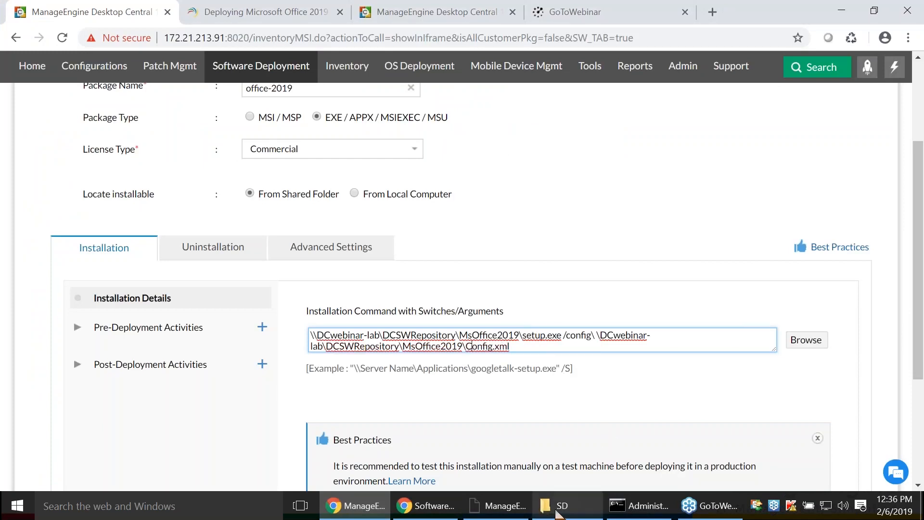
Step: Recheck the Config1.xml file name in the SD folder, and switch back towards the Desktop Central package form
left_click(558, 505)
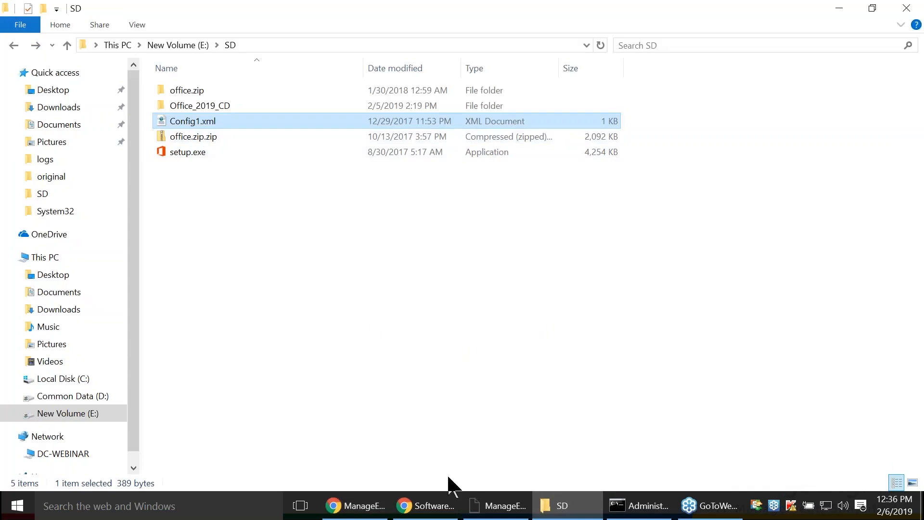
left_click(358, 505)
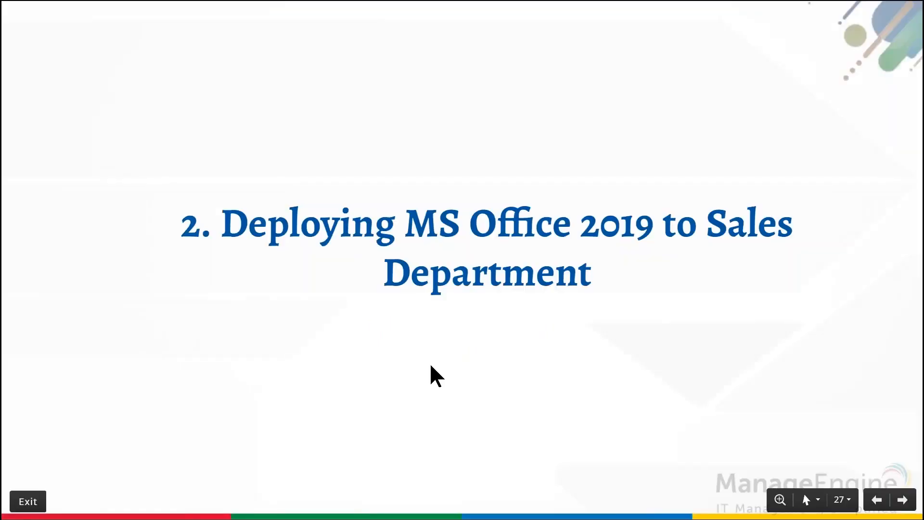
key("super+Tab")
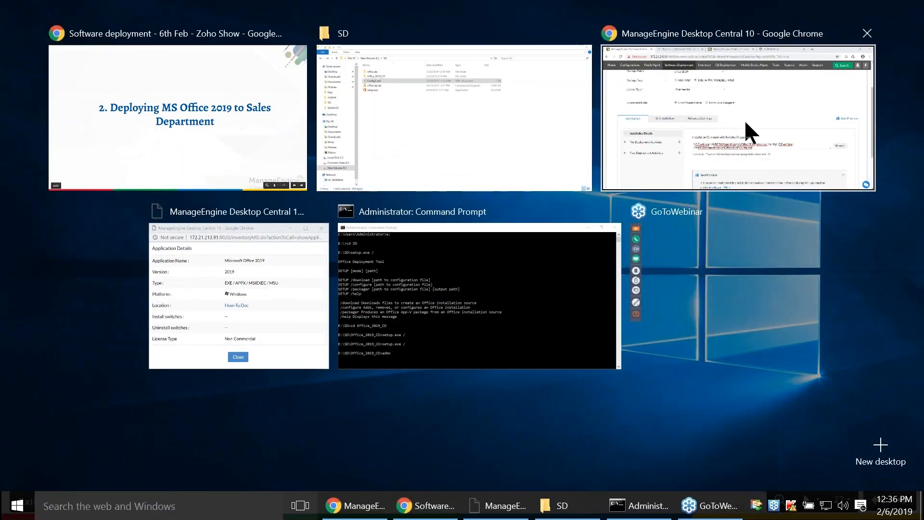
Step: Switch to the Desktop Central package form and change the configuration file in the installation command to Config1.xml
left_click(744, 120)
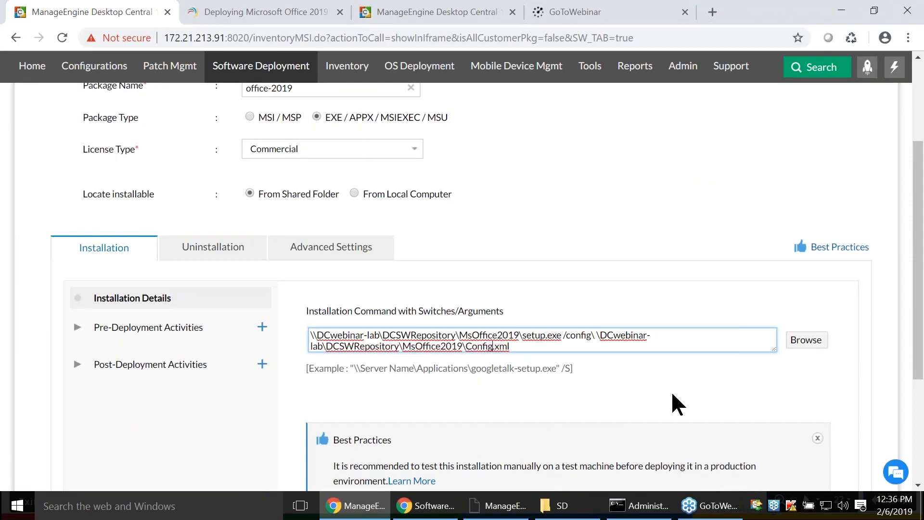
type("1")
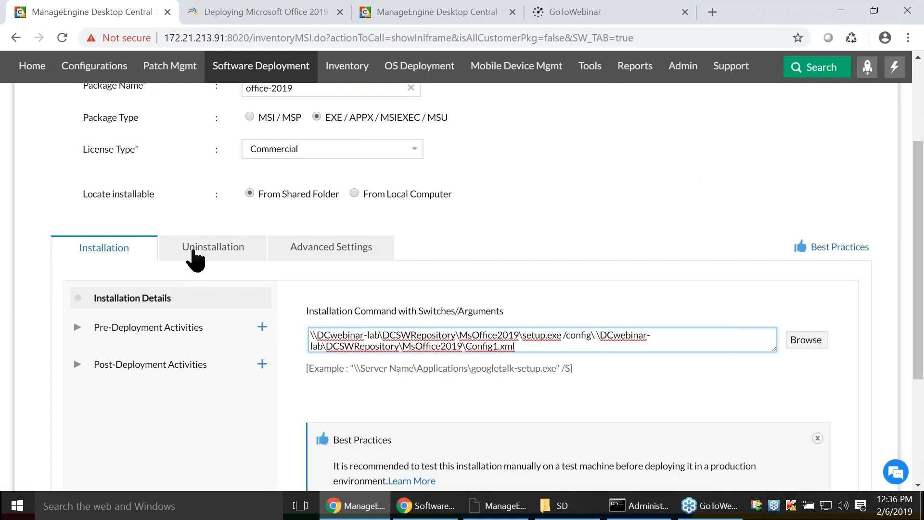
Step: Review the package's uninstallation command settings alongside its installation command
left_click(198, 253)
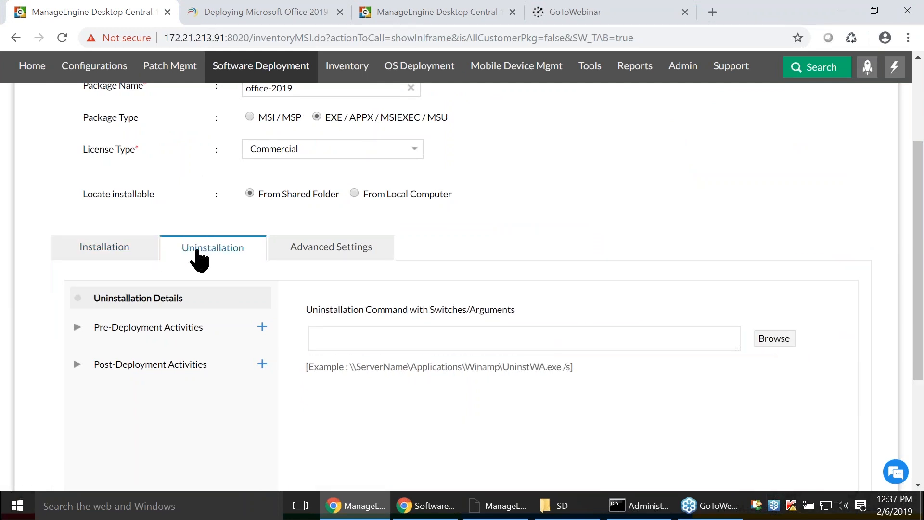
left_click(320, 253)
left_click(221, 253)
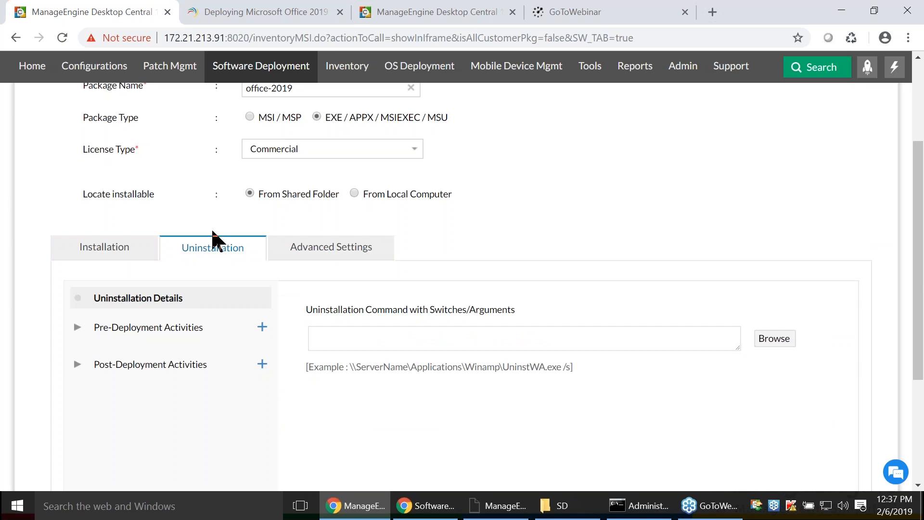
left_click(369, 341)
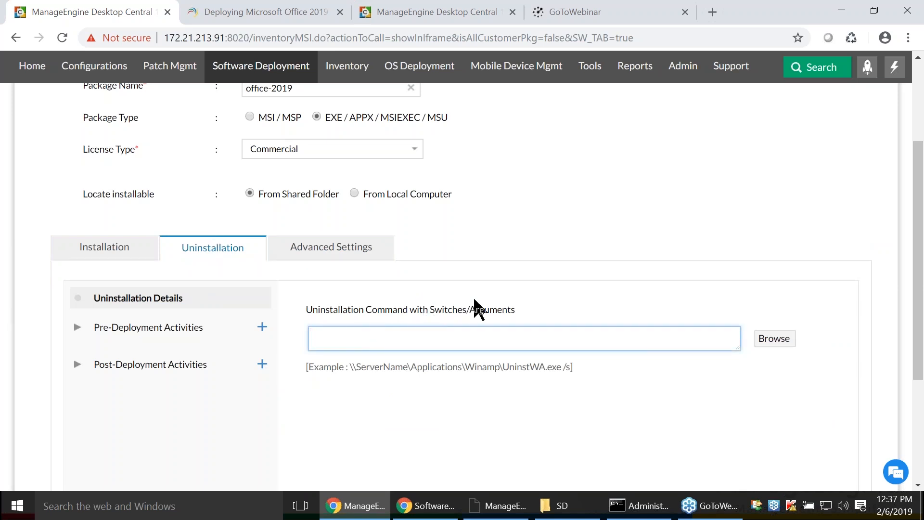
left_click(100, 255)
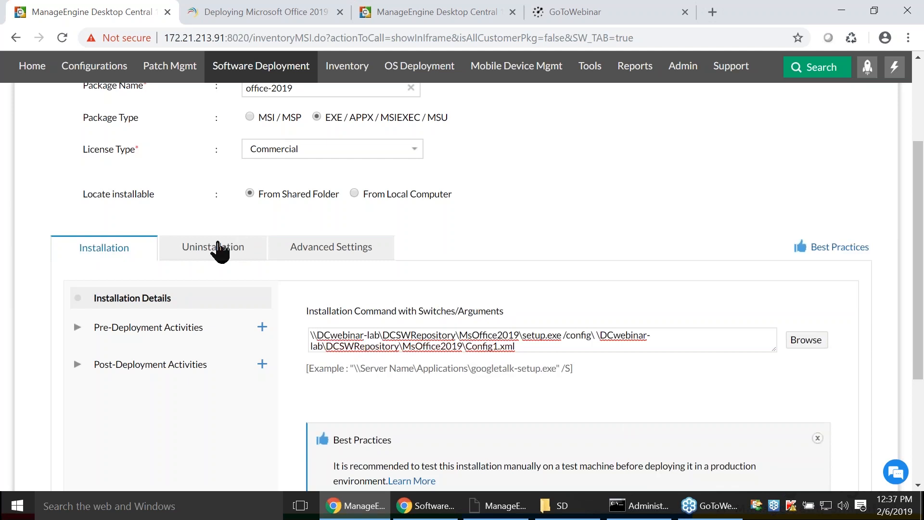
left_click(219, 249)
Step: Examine the EXE root path and exit code in the advanced settings, checking the path against the installation command
left_click(353, 249)
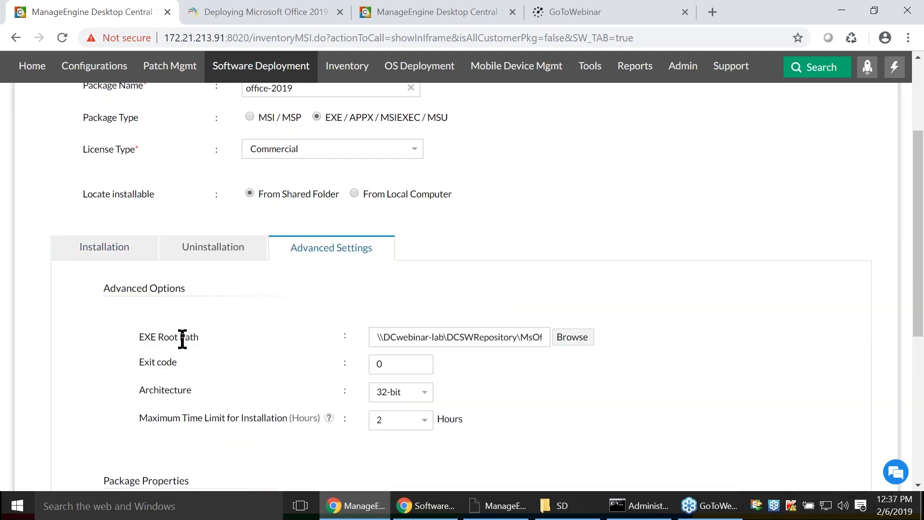
scroll(155, 293, "down", 1)
left_click_drag(138, 266, 185, 267)
left_click(223, 273)
left_click(439, 265)
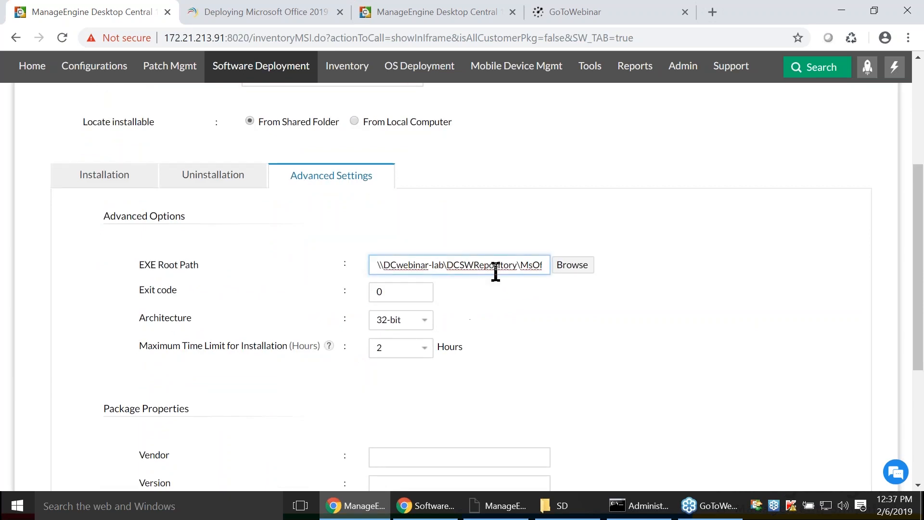
left_click(155, 175)
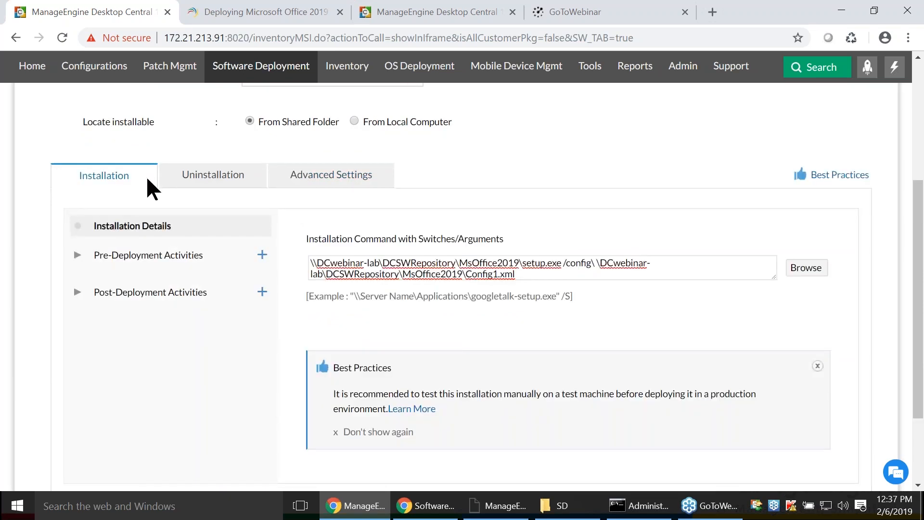
left_click(304, 176)
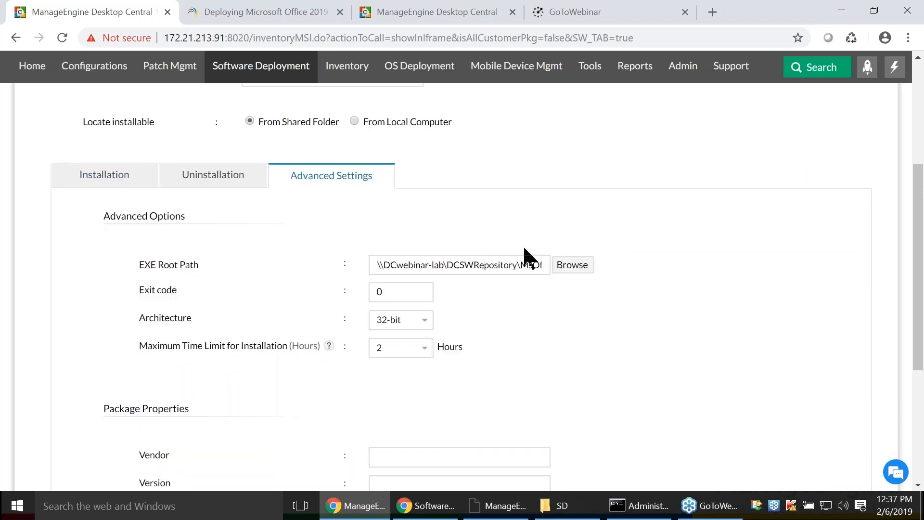
left_click(528, 269)
left_click(509, 303)
left_click_drag(398, 293, 370, 302)
left_click(466, 305)
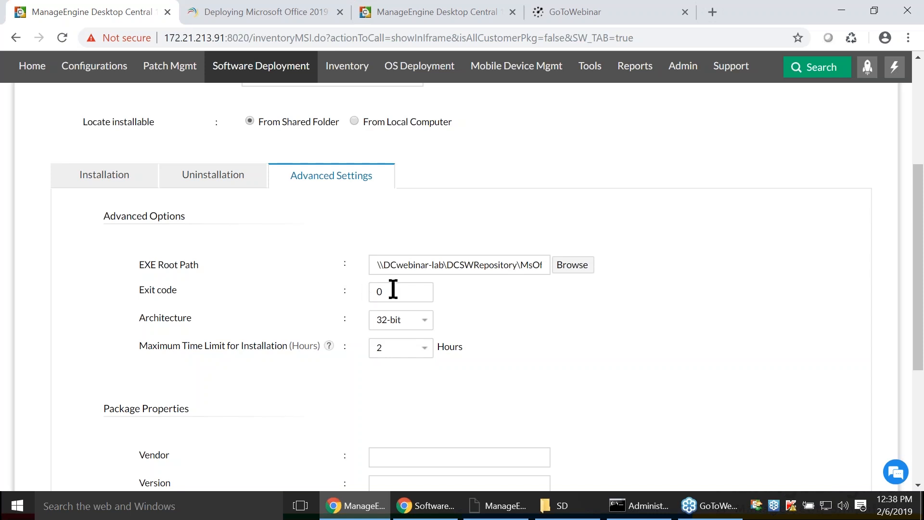
left_click_drag(392, 291, 356, 299)
left_click(477, 302)
Step: Choose the 32-bit architecture and set the maximum time limit for installation to 6 hours
left_click(426, 320)
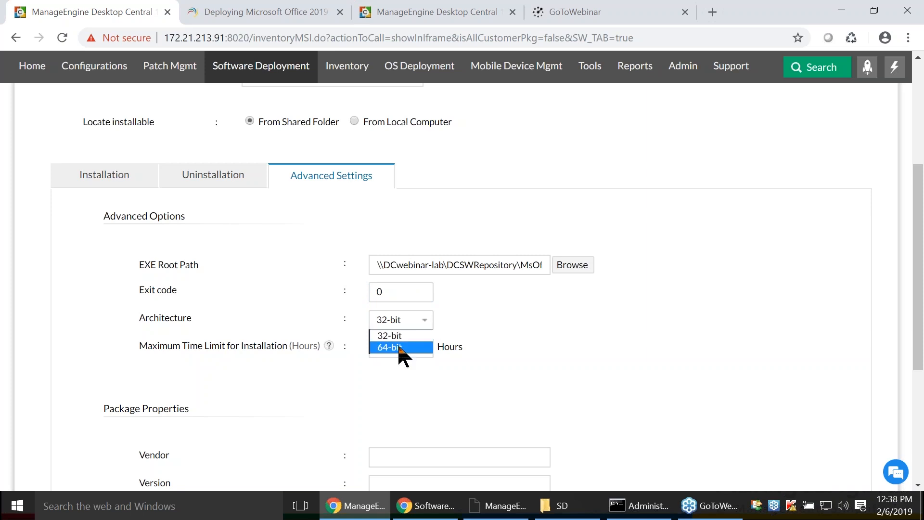
left_click(415, 334)
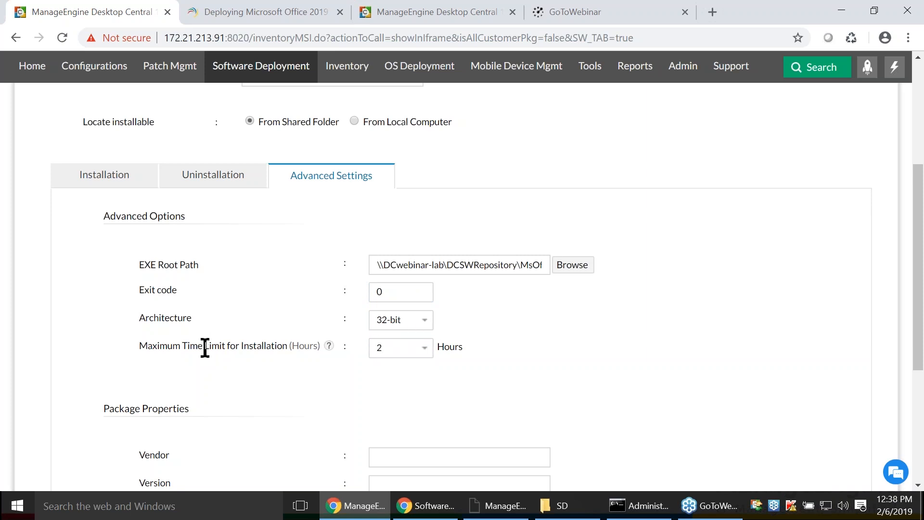
left_click_drag(138, 341, 297, 351)
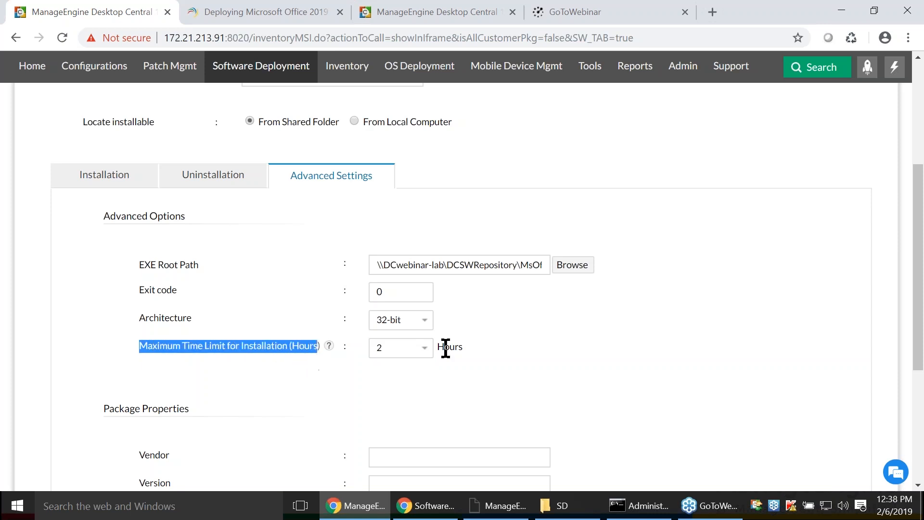
left_click(418, 350)
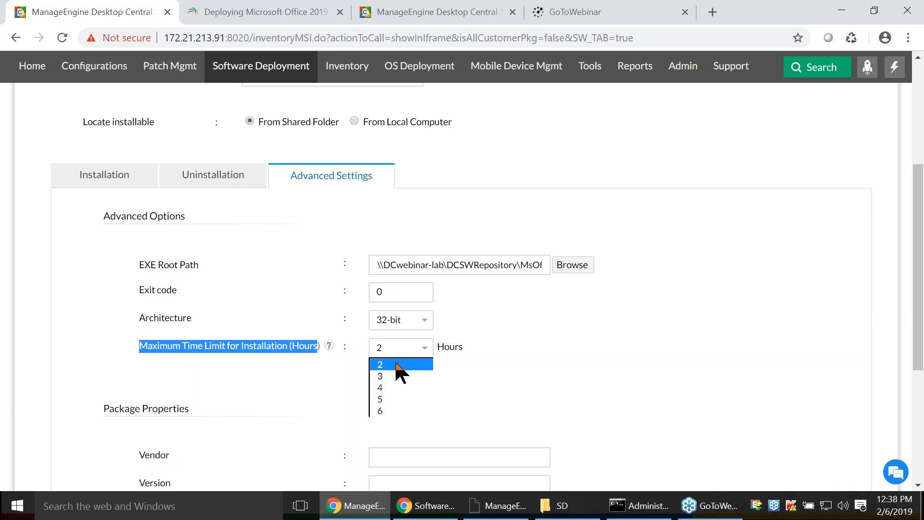
left_click(459, 392)
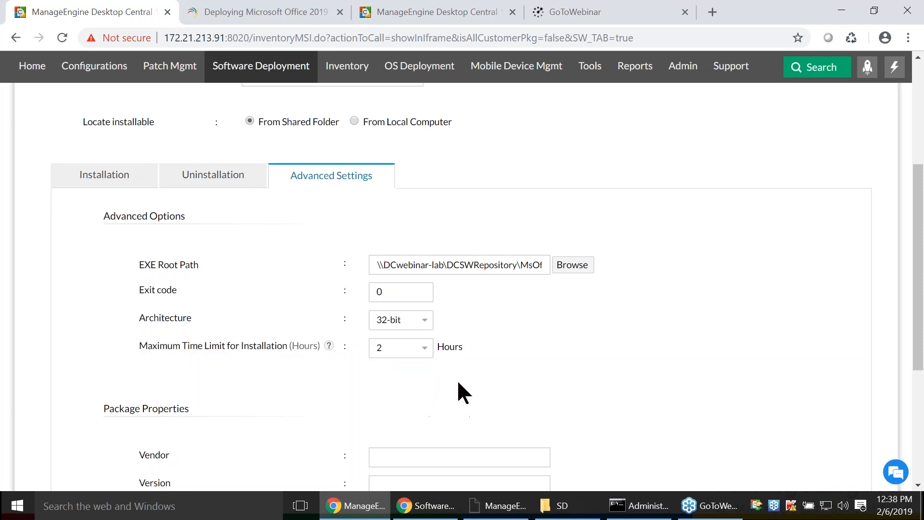
left_click(389, 347)
left_click(387, 411)
left_click_drag(249, 345, 299, 345)
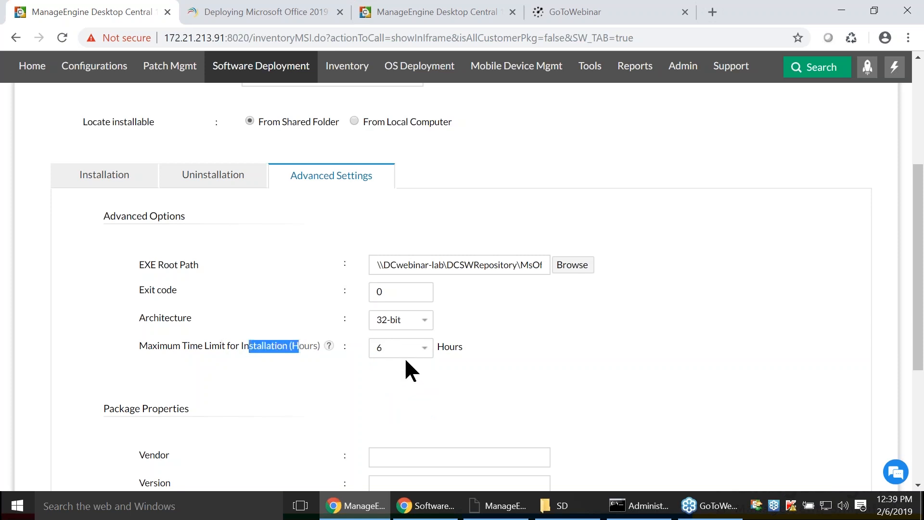
left_click(426, 357)
Step: Examine the package properties fields for vendor, version, language and description down to the end of the form
scroll(426, 357, "down", 3)
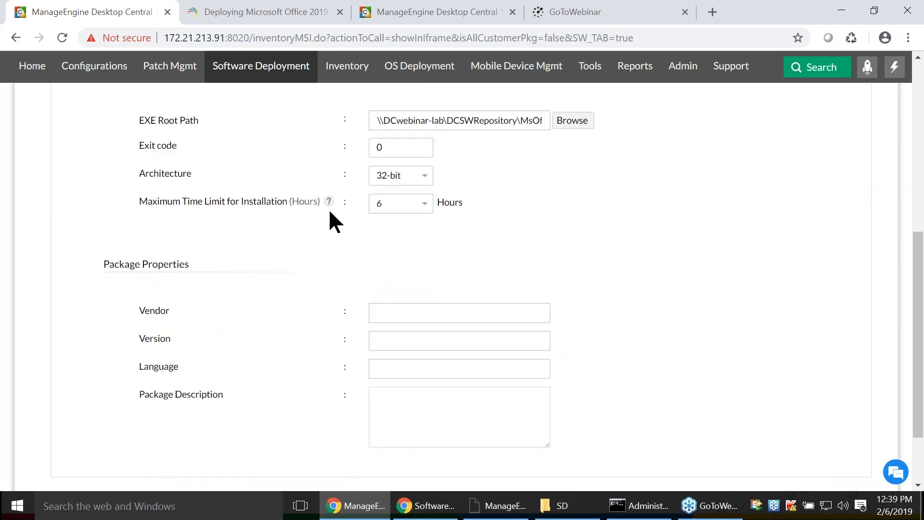
left_click_drag(105, 264, 626, 454)
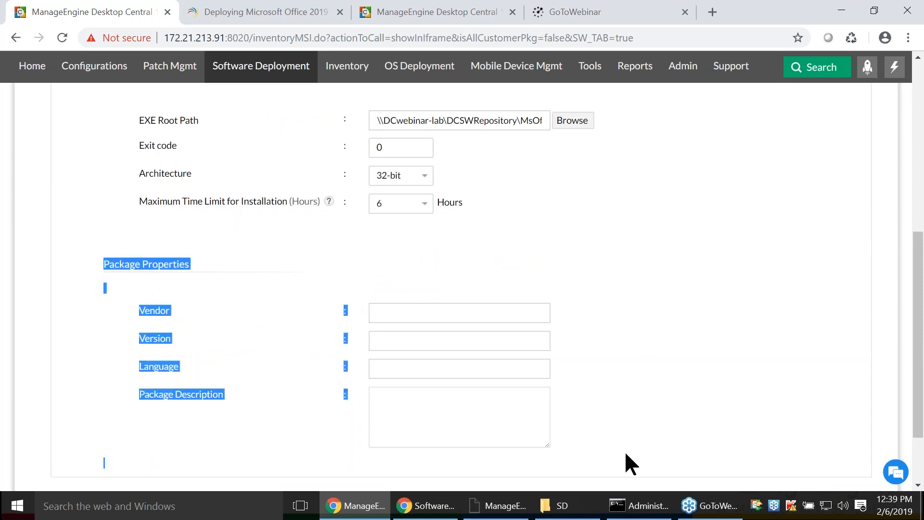
left_click(629, 418)
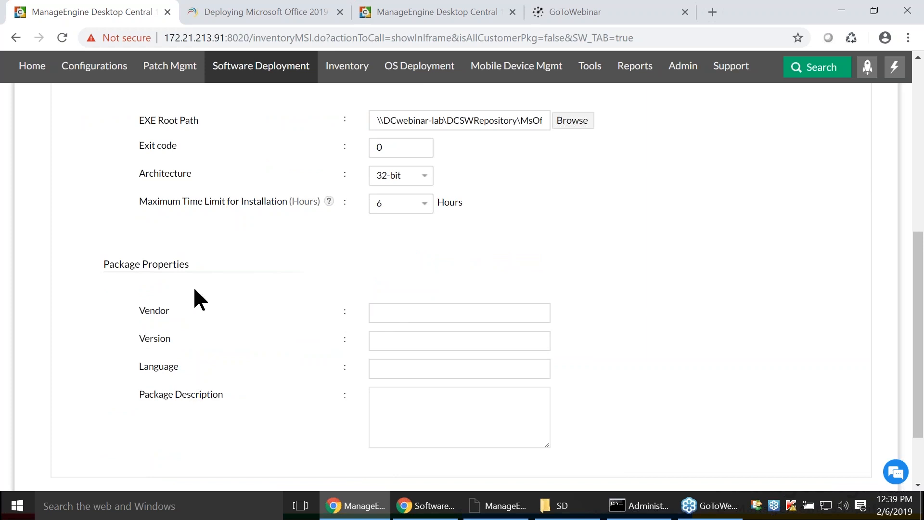
left_click(409, 321)
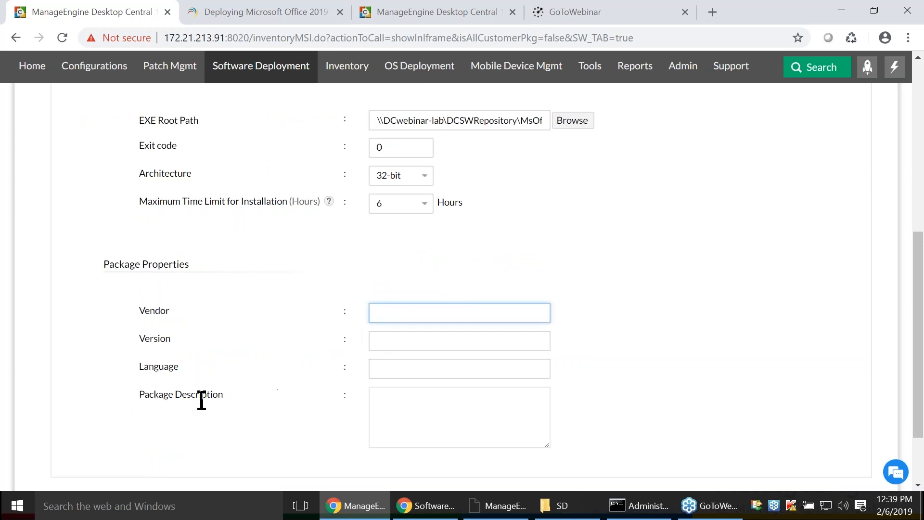
left_click(435, 404)
scroll(438, 405, "down", 2)
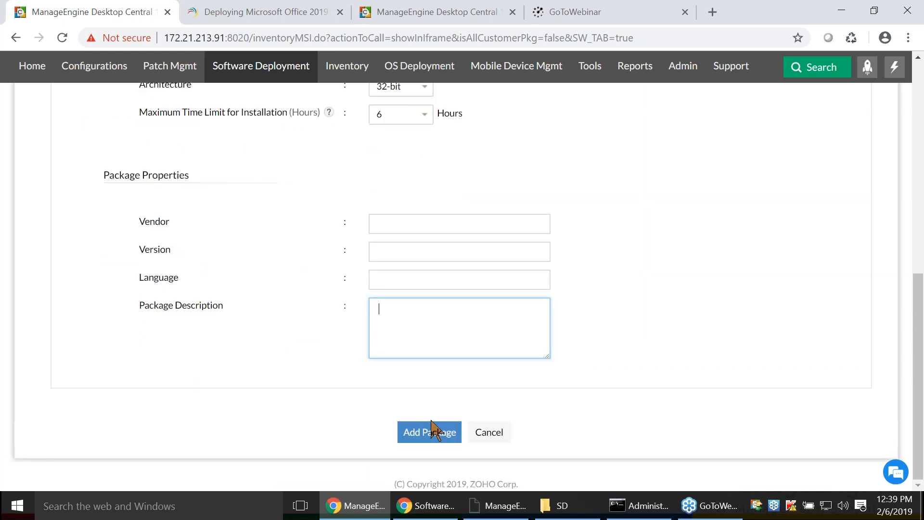
scroll(325, 388, "up", 3)
scroll(324, 388, "down", 3)
scroll(324, 388, "up", 6)
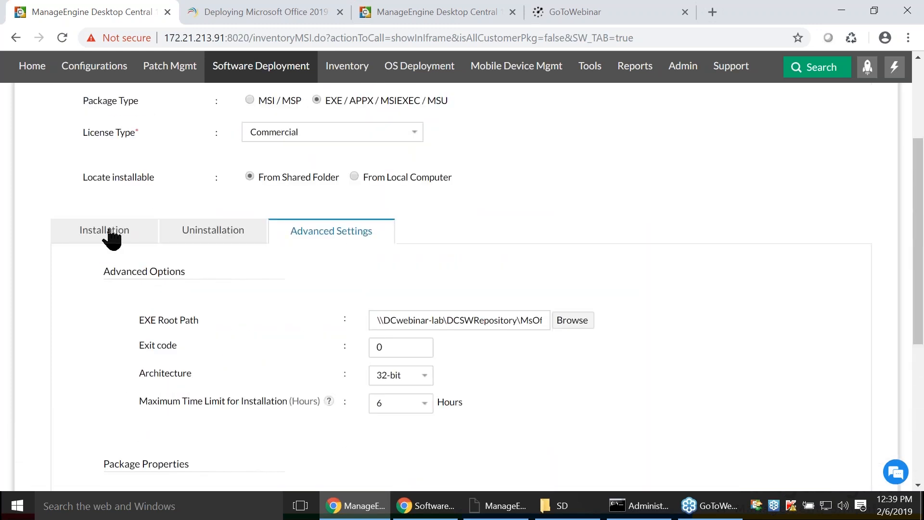
Step: Open the installation's pre-deployment activities and review the available conditions and configurations
left_click(110, 236)
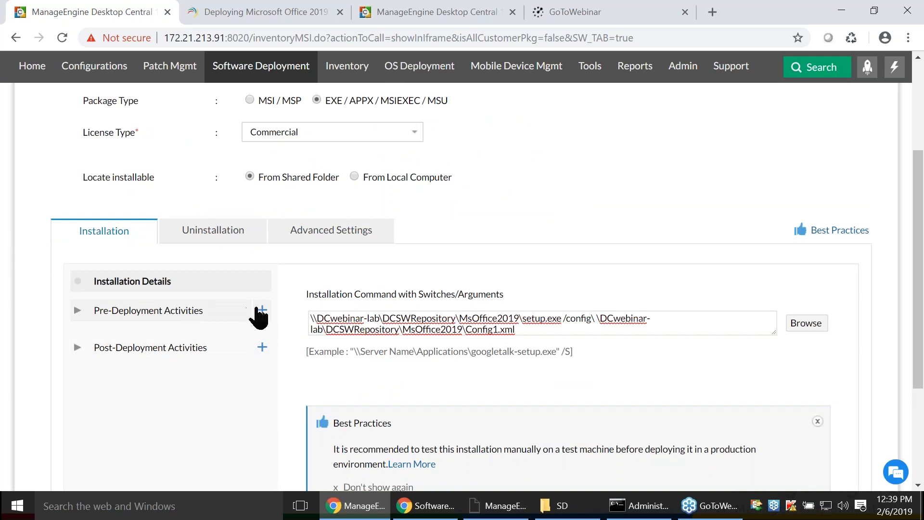
left_click(237, 314)
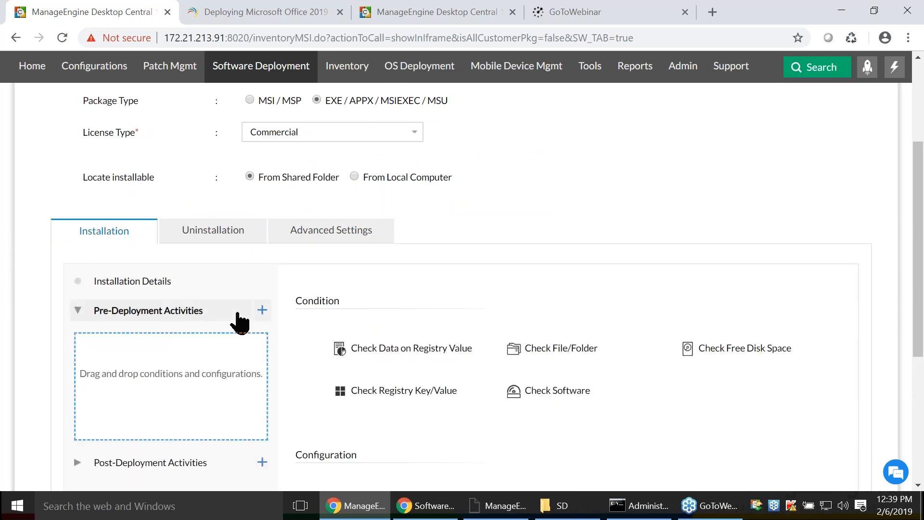
scroll(376, 272, "down", 3)
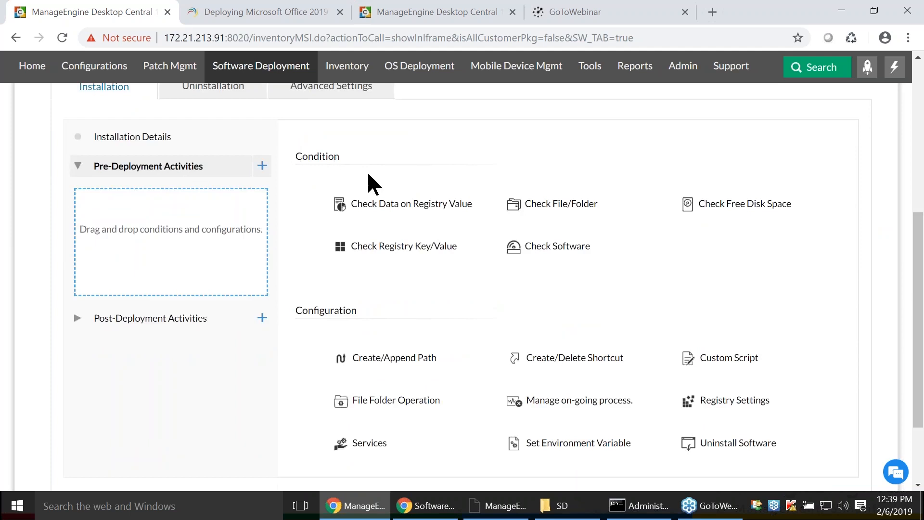
left_click_drag(292, 156, 351, 165)
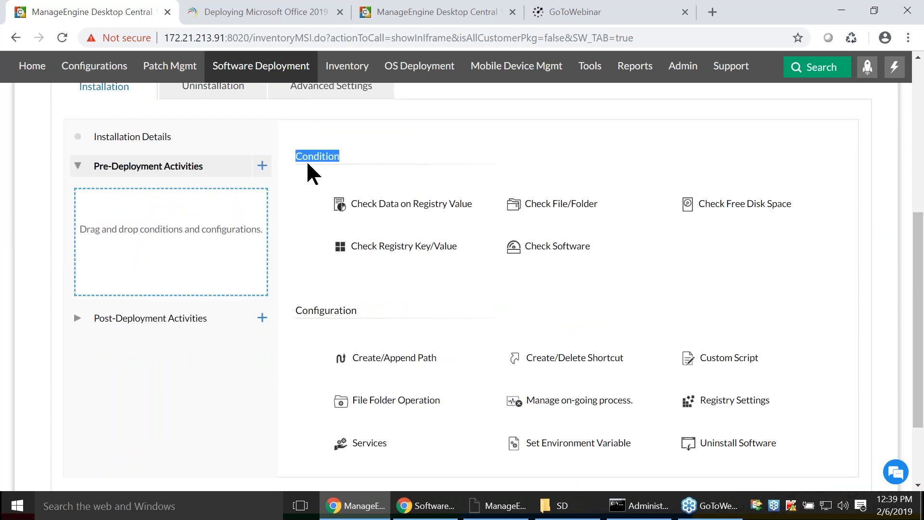
left_click_drag(295, 310, 367, 310)
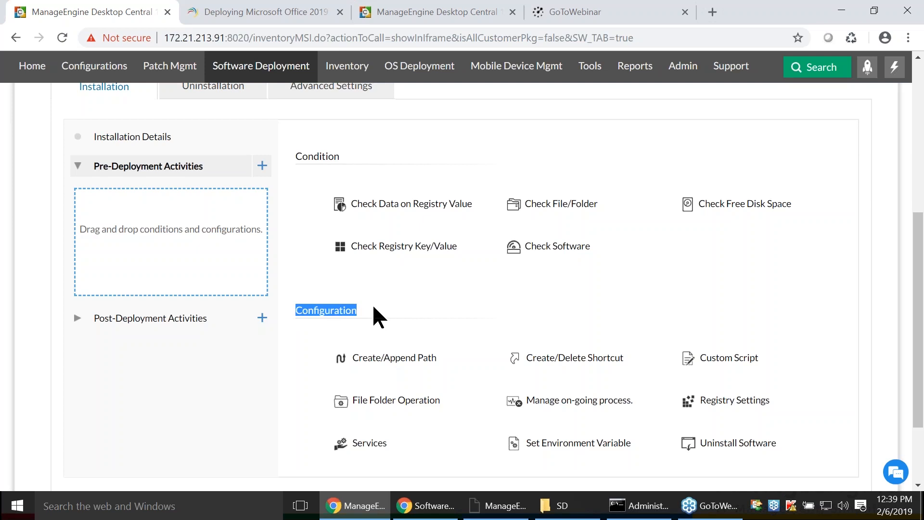
left_click(380, 164)
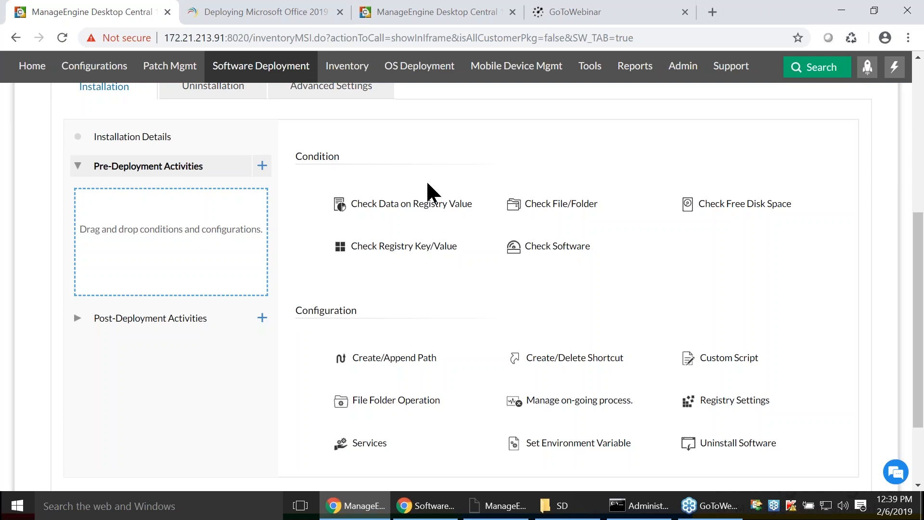
Step: Add a Check Software condition to the pre-deployment activities and inspect its name, version and action options
left_click_drag(403, 205, 162, 219)
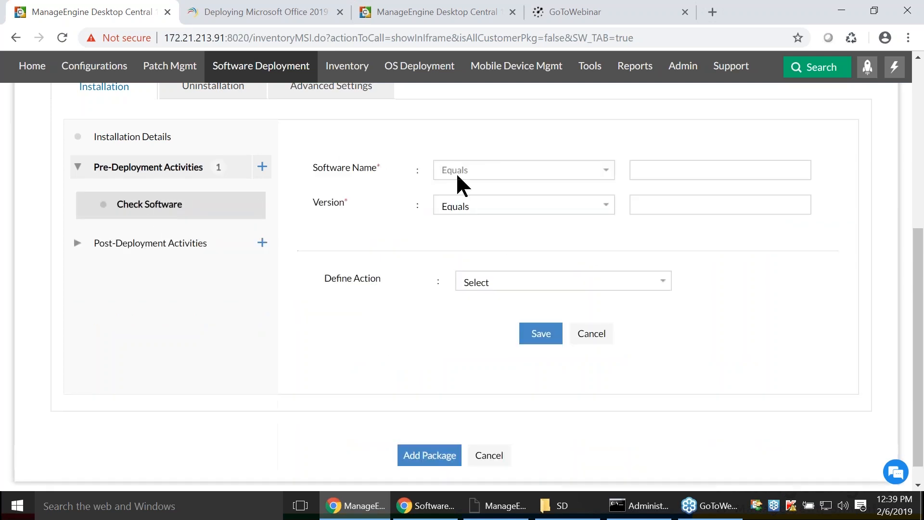
left_click(686, 210)
left_click(694, 163)
left_click(682, 196)
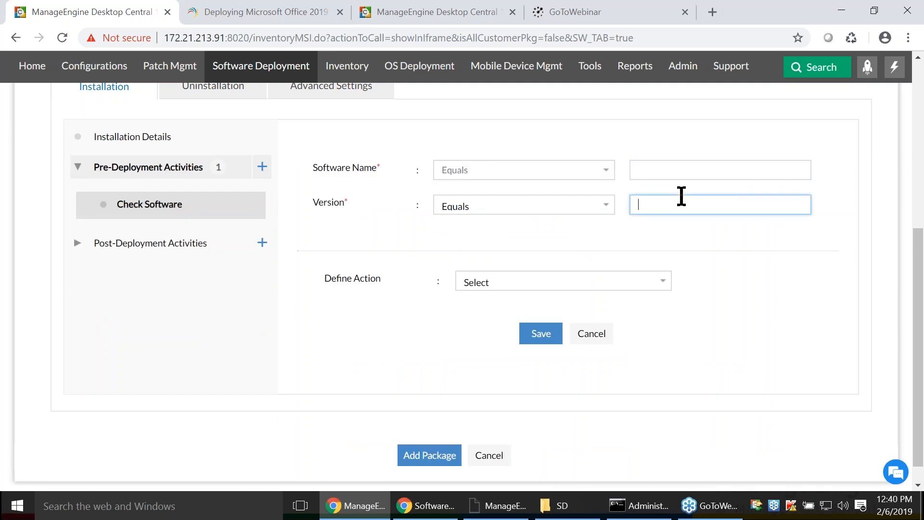
left_click(501, 279)
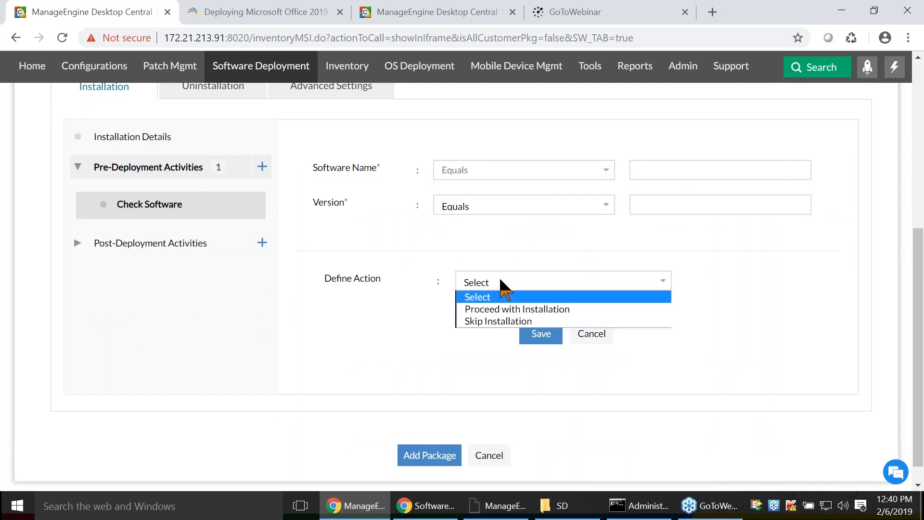
left_click(500, 280)
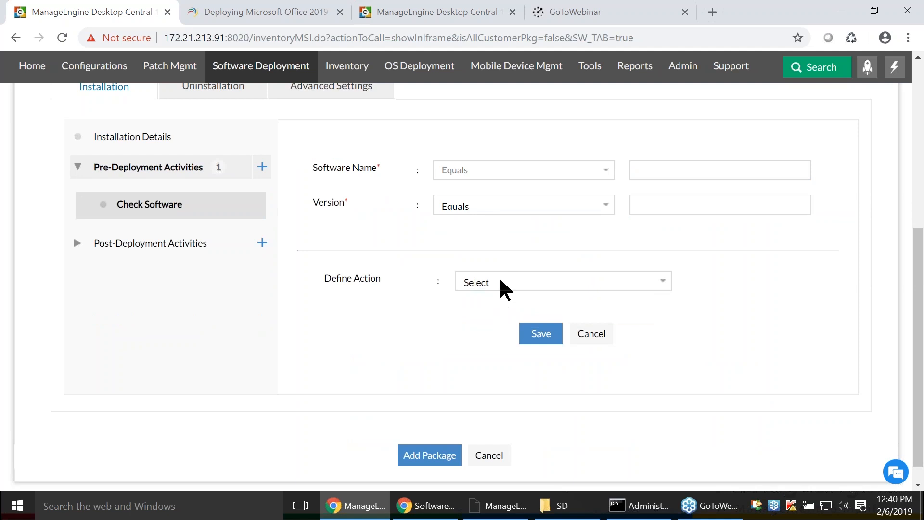
left_click(500, 280)
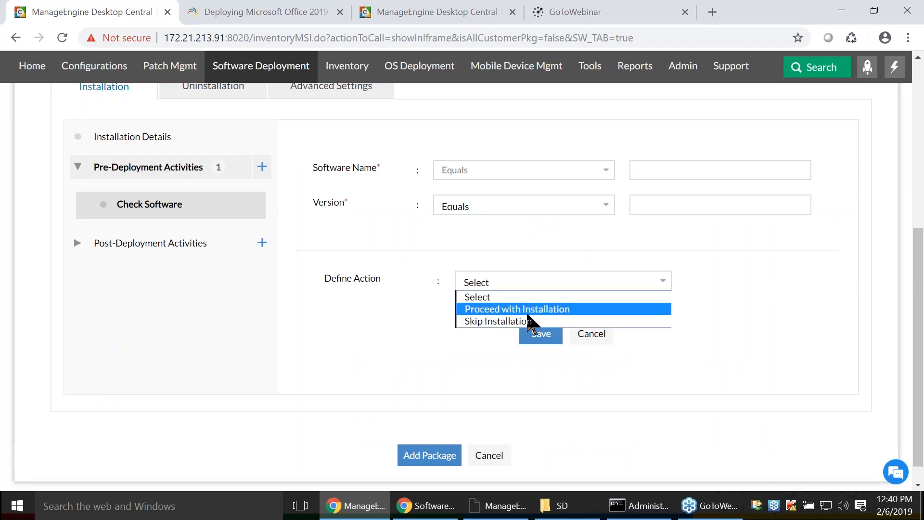
left_click(337, 371)
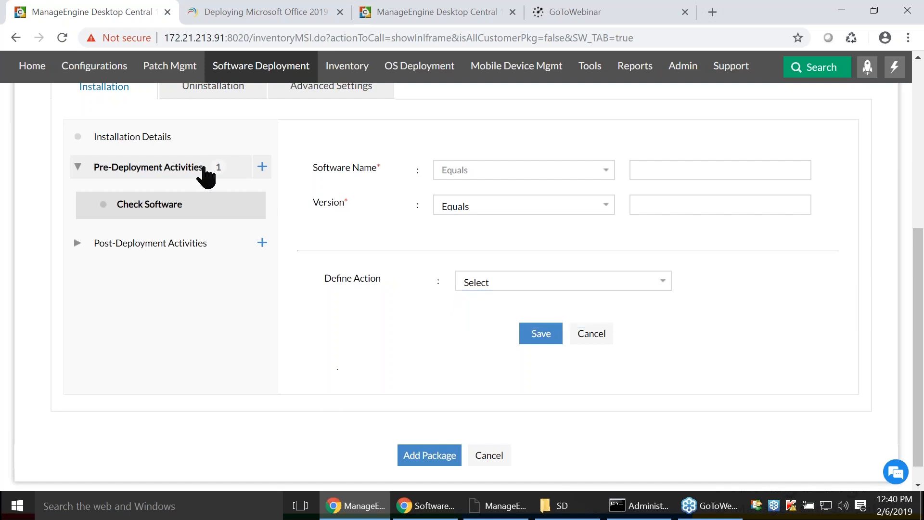
Step: Add a Check Free Disk Space condition to the pre-deployment activities and set its disk to C
left_click(261, 168)
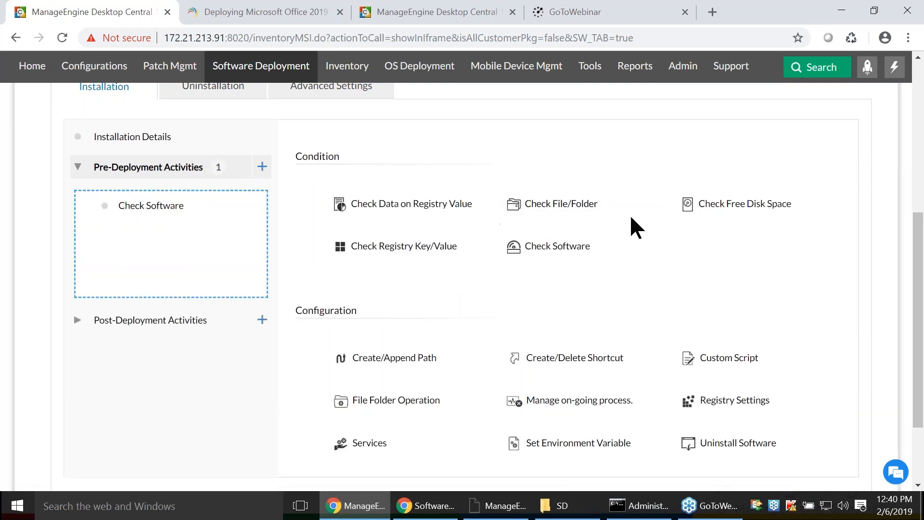
left_click_drag(755, 202, 217, 226)
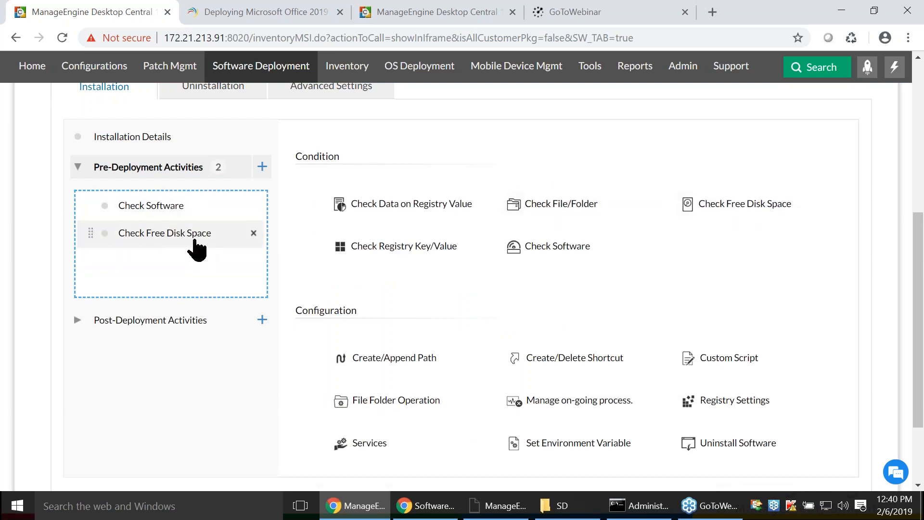
left_click(195, 241)
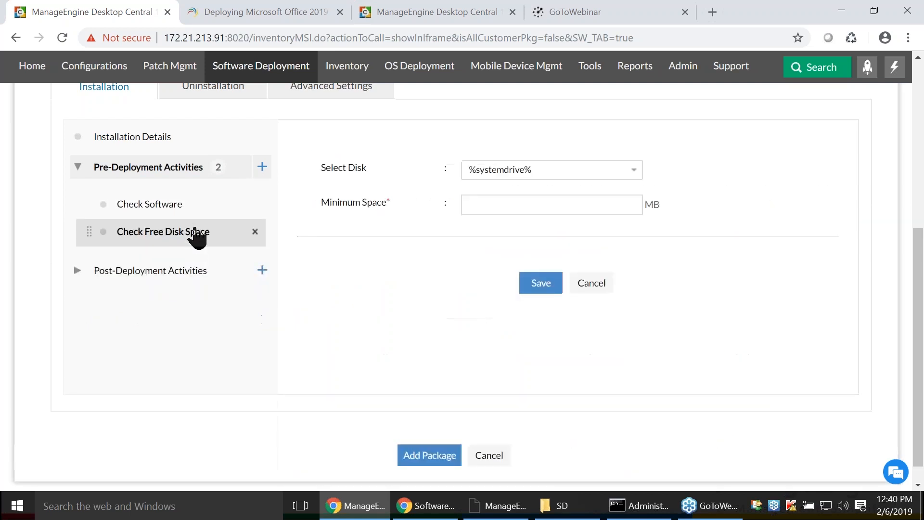
left_click(539, 165)
left_click(540, 167)
left_click(539, 165)
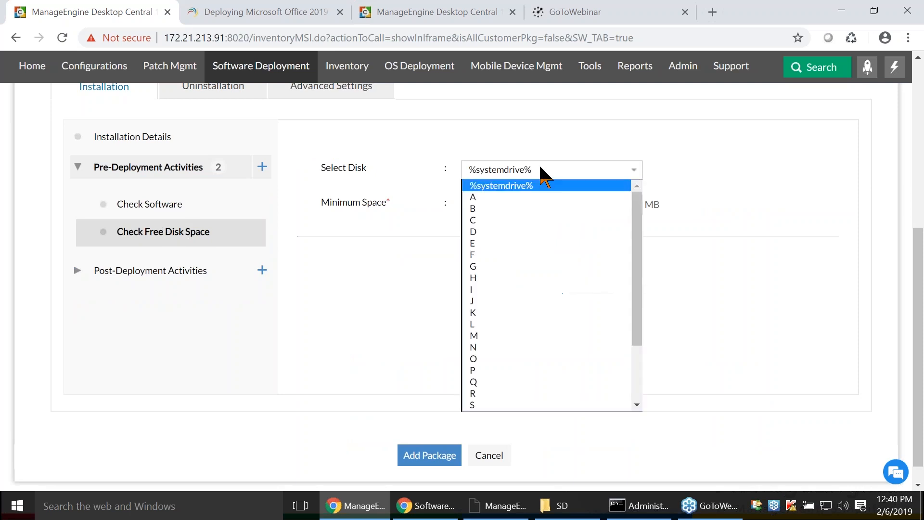
left_click(481, 220)
left_click(485, 211)
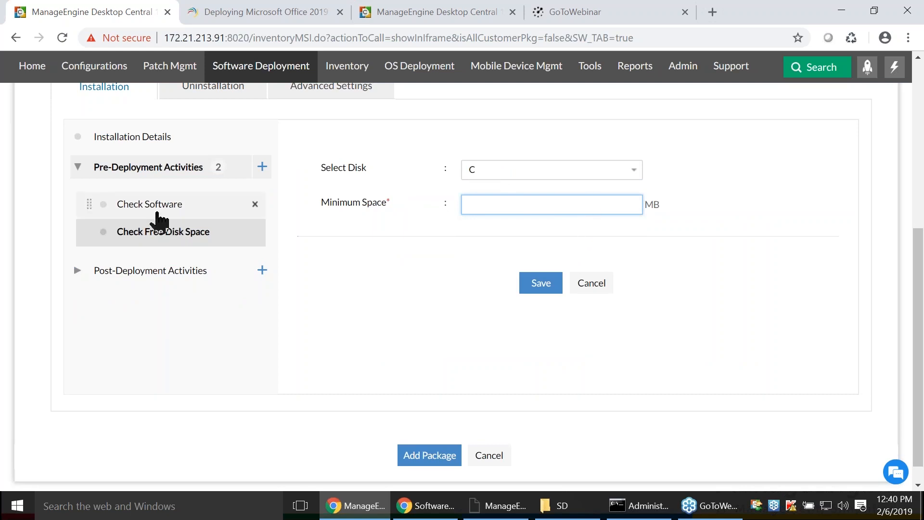
Step: Remove the Check Software and Check Free Disk Space conditions from the pre-deployment activities
left_click(159, 212)
left_click(255, 204)
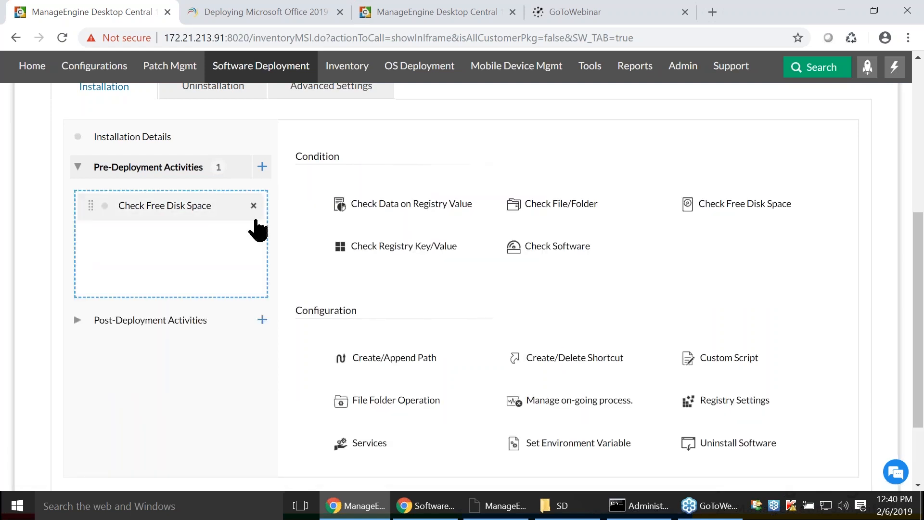
left_click(254, 205)
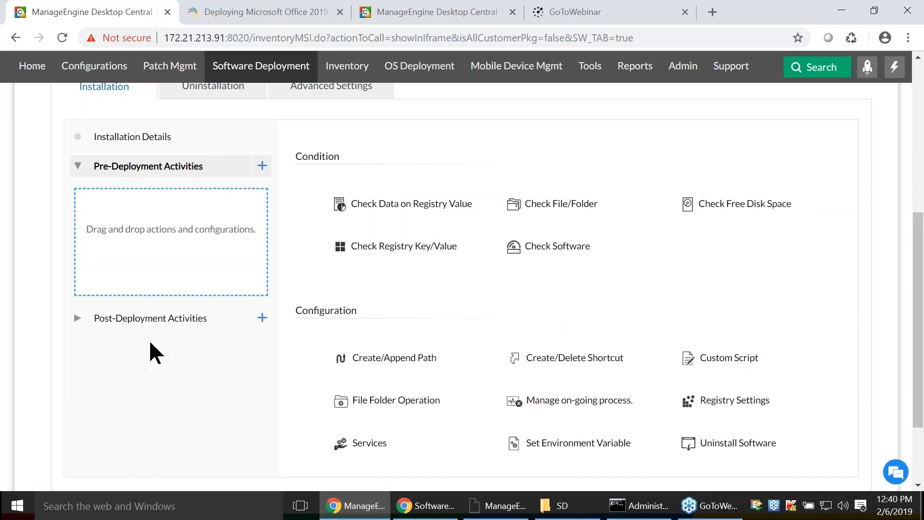
Step: Review the configurations available for post-deployment activities and add a Custom Script
left_click(157, 320)
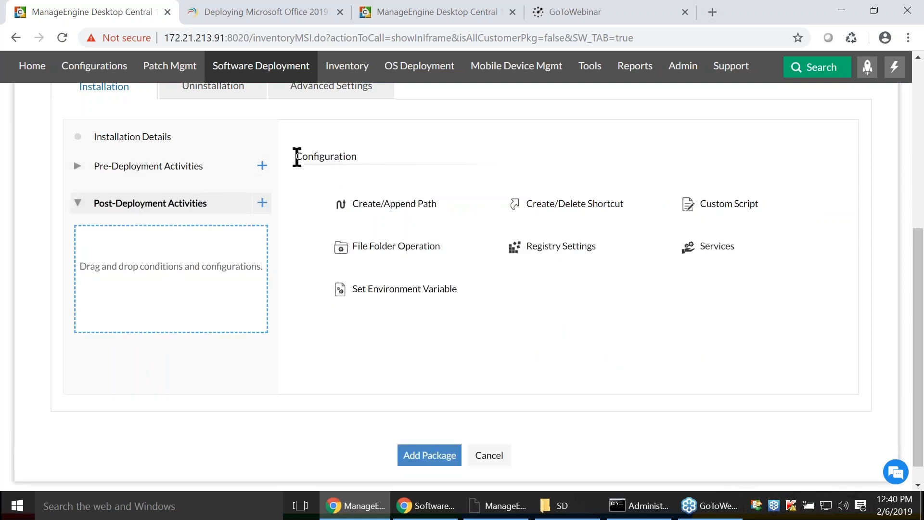
left_click_drag(295, 157, 374, 163)
left_click(452, 155)
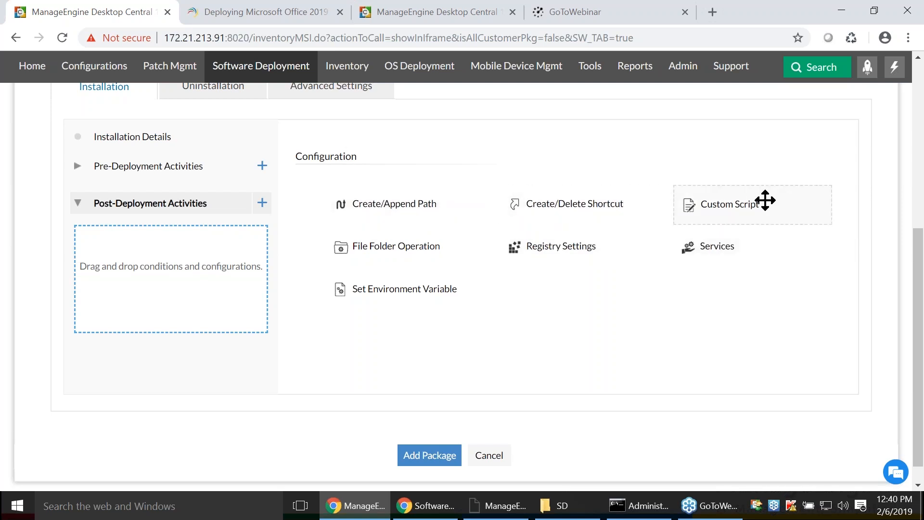
left_click_drag(765, 199, 168, 246)
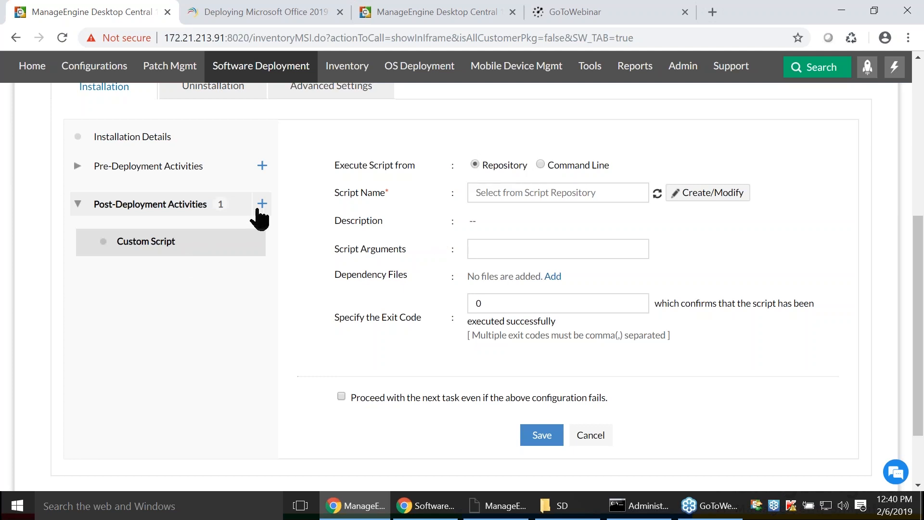
Step: Check the post-deployment activity list and remove the Custom Script from it
left_click(261, 207)
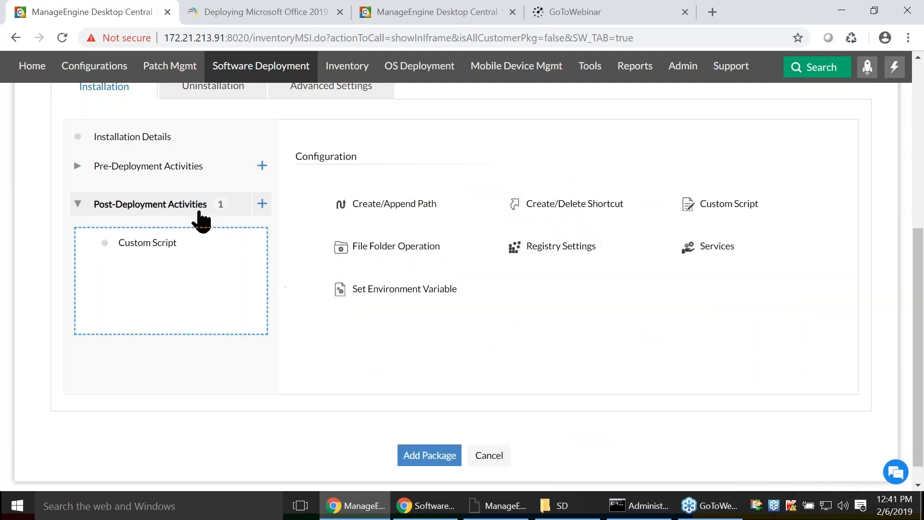
left_click(200, 206)
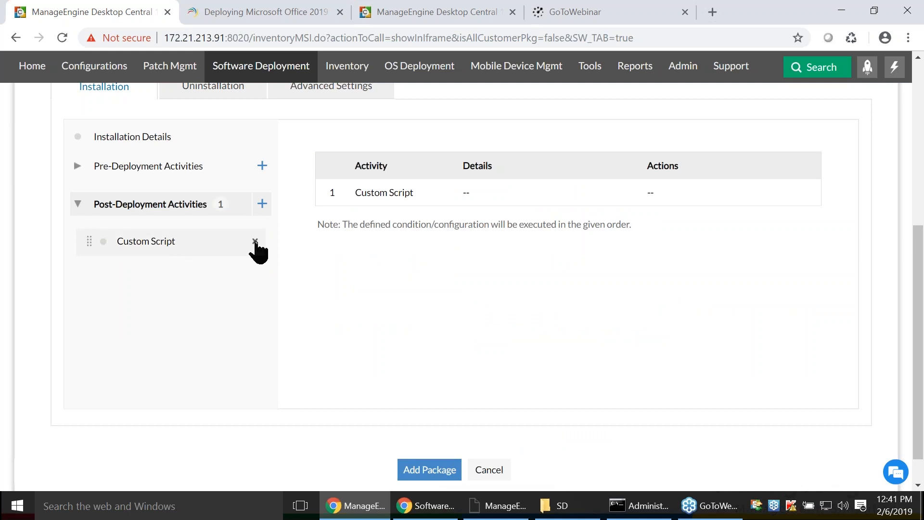
left_click(255, 241)
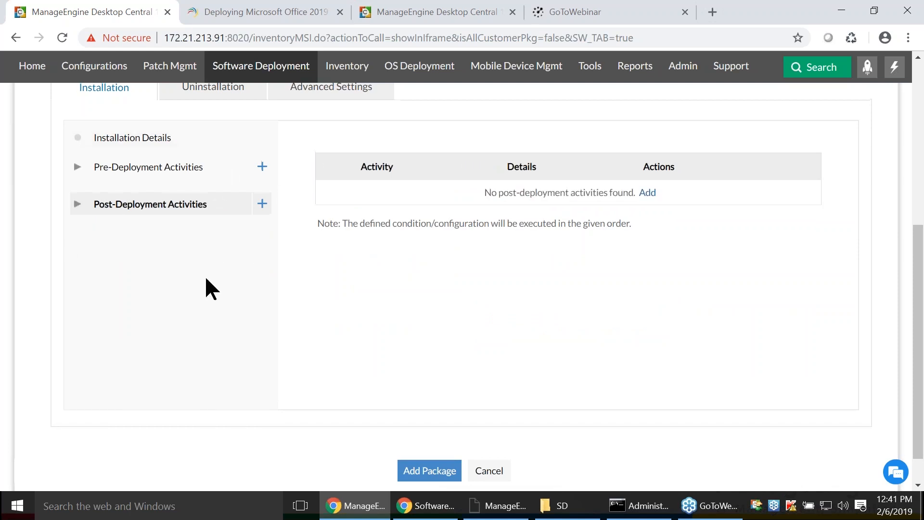
Step: Set the office-2019 package's installable location to From Local Computer
scroll(207, 289, "up", 1)
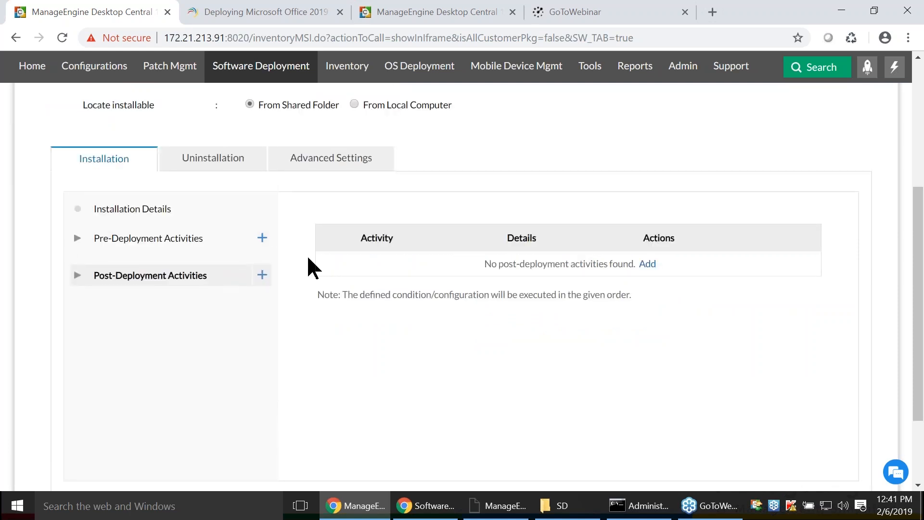
scroll(313, 263, "up", 3)
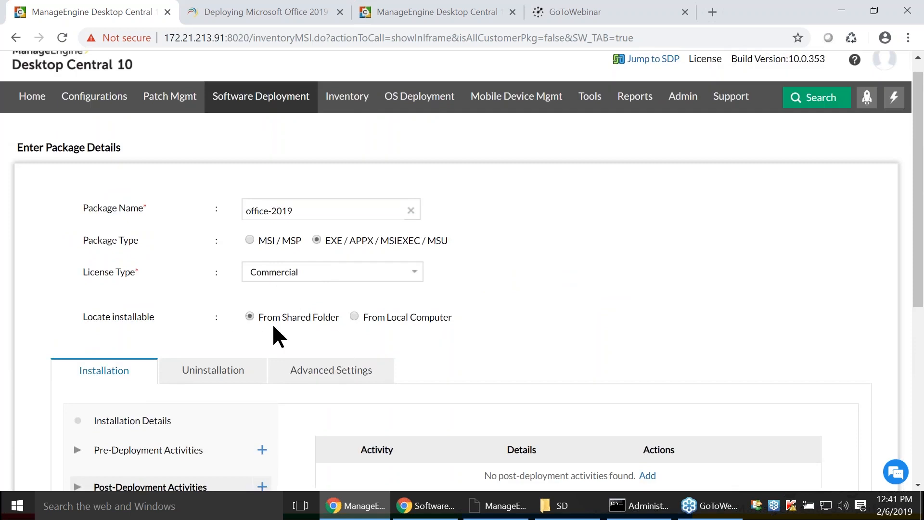
scroll(273, 326, "down", 2)
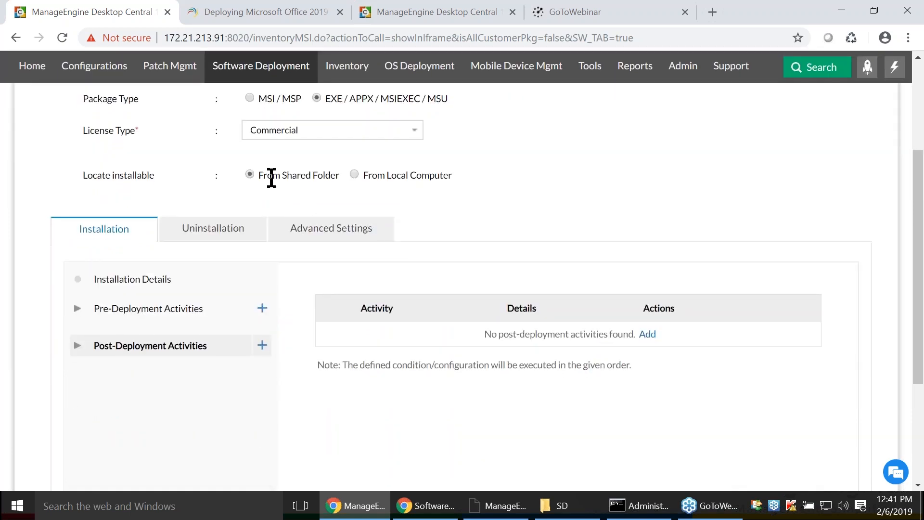
scroll(259, 179, "up", 1)
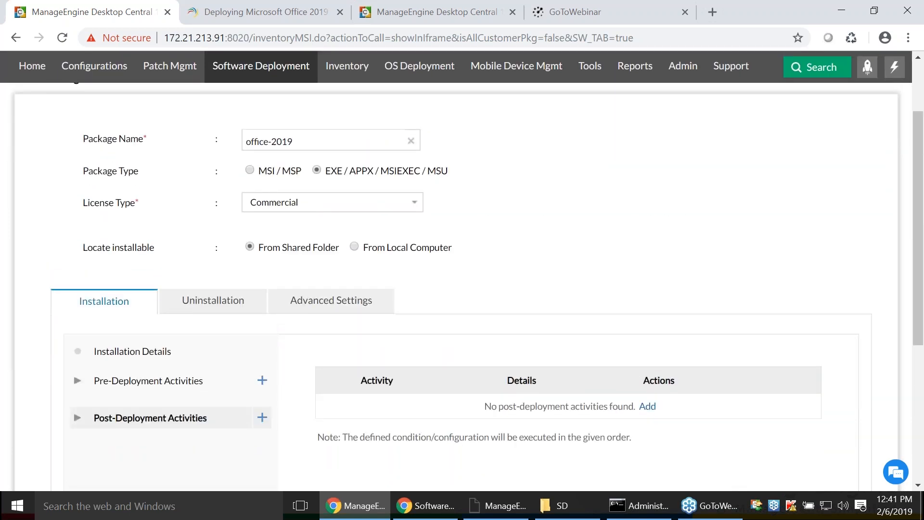
left_click(355, 246)
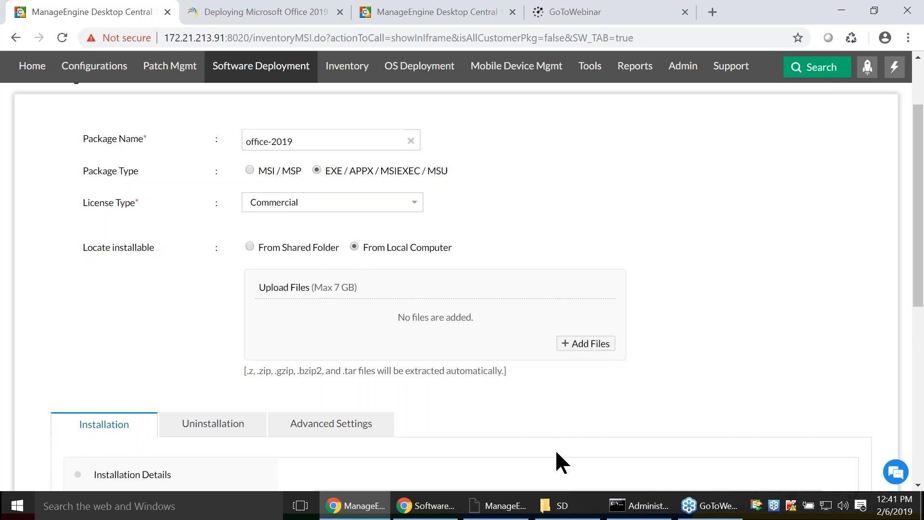
Step: Switch to the SD folder in File Explorer and examine setup.exe, Config1.xml and the contents of the Office_2019_CD folder
left_click(559, 506)
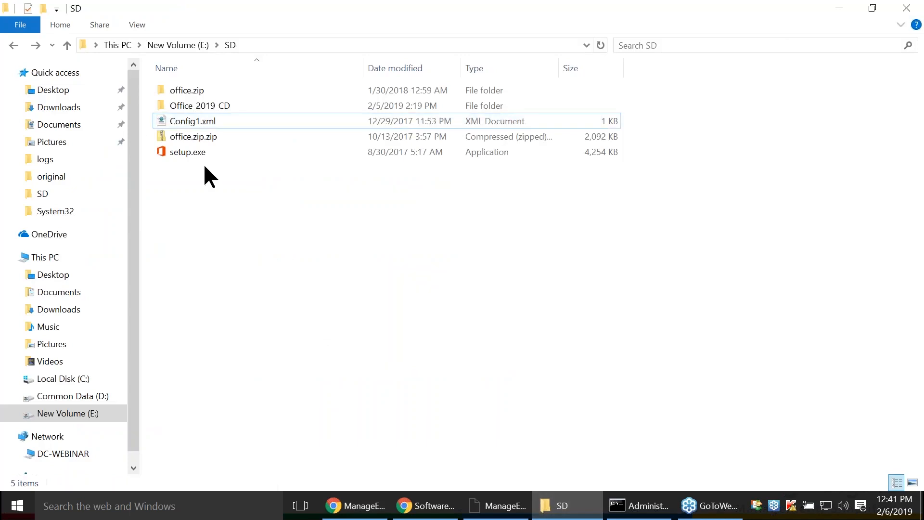
left_click(198, 149)
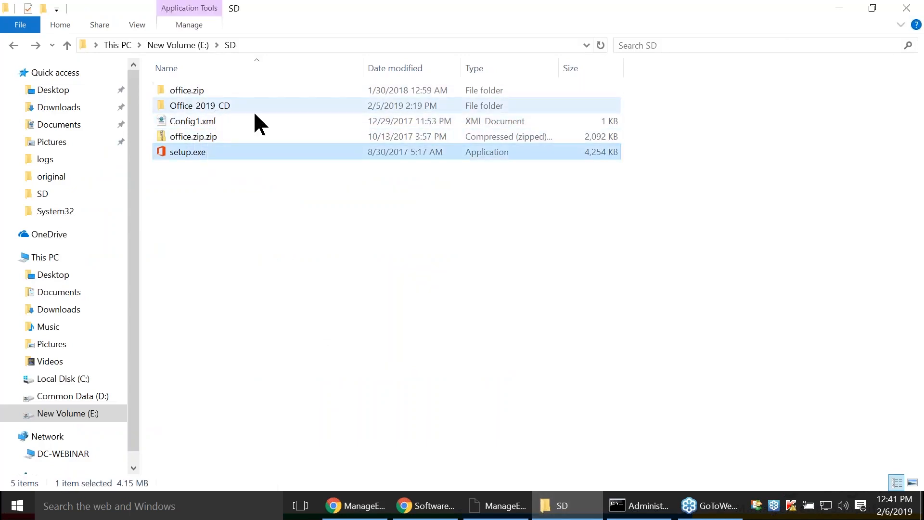
left_click(239, 118)
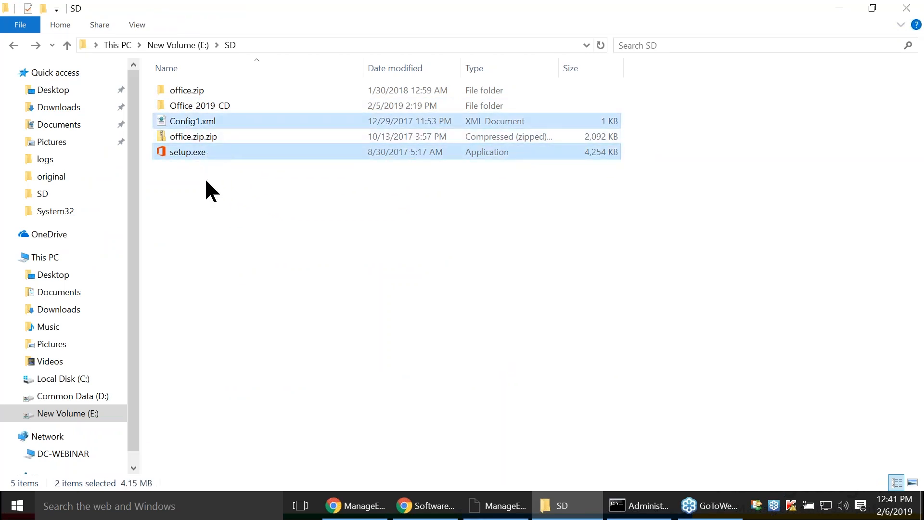
double_click(209, 107)
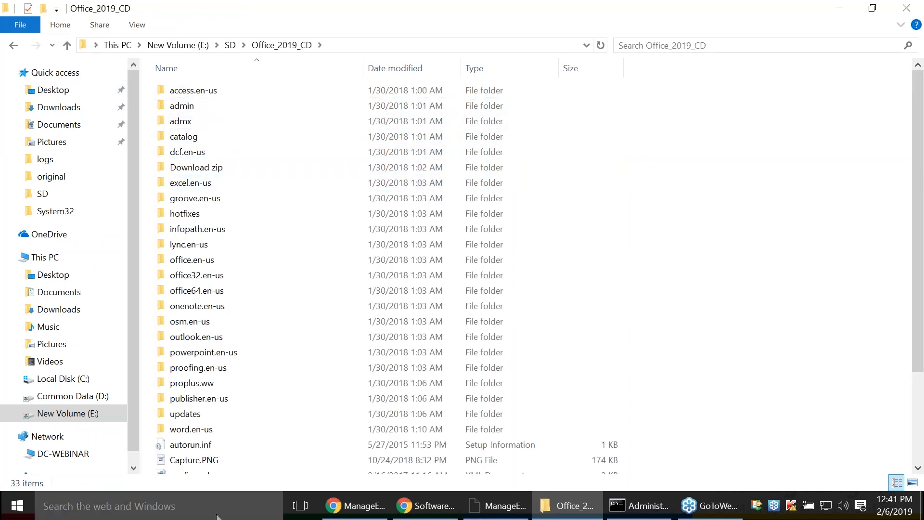
scroll(254, 355, "down", 3)
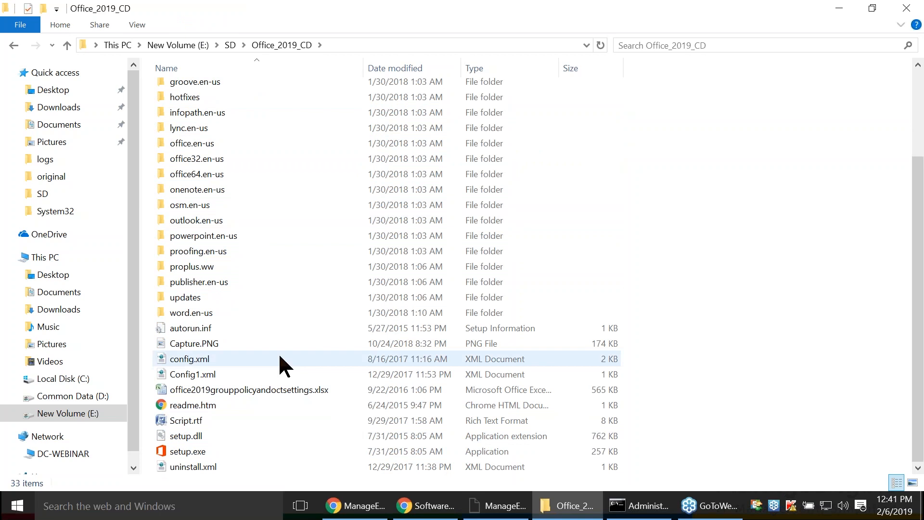
left_click(7, 44)
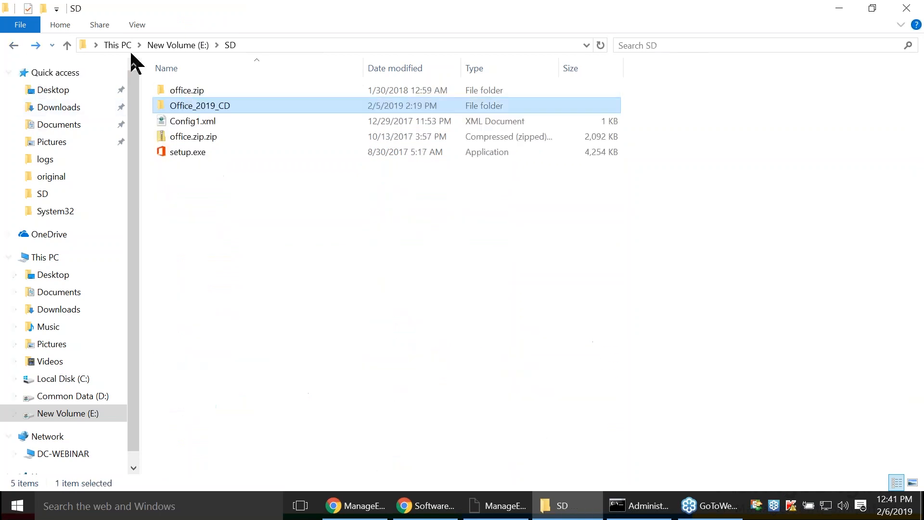
left_click(481, 506)
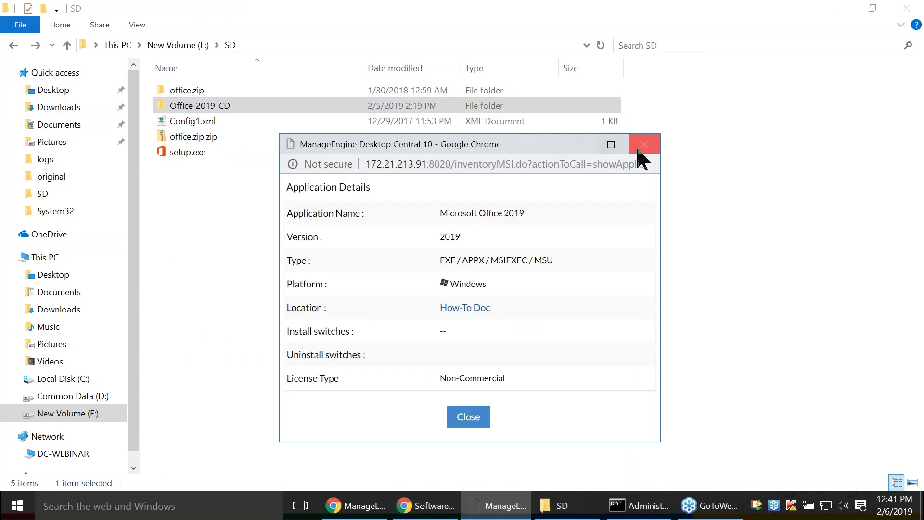
left_click(578, 144)
left_click(353, 506)
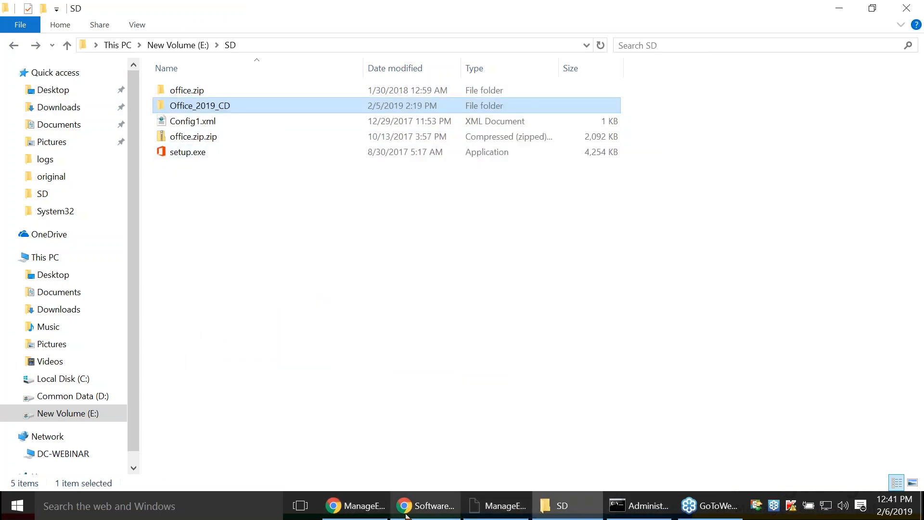
key("Right")
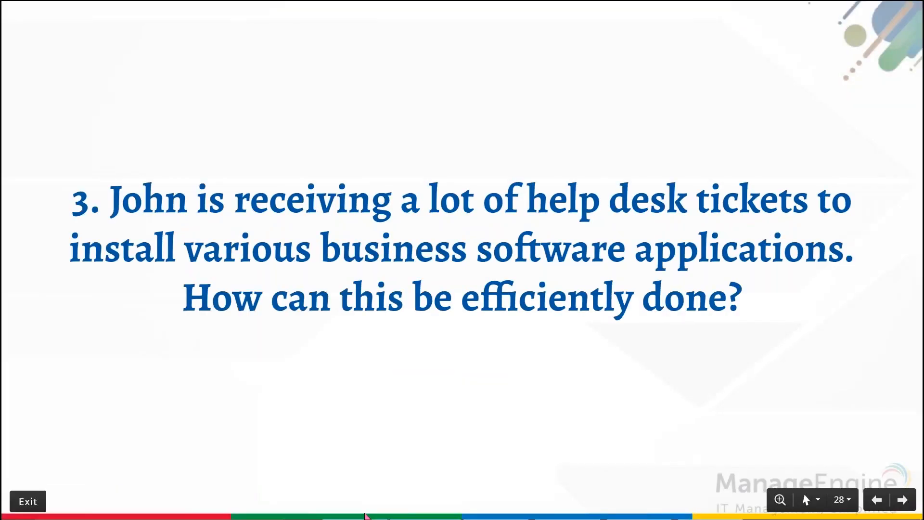
Step: Switch back to the Desktop Central package form and add office.zip.zip from the SD folder as the upload file
key("alt+Tab")
key("alt+Tab")
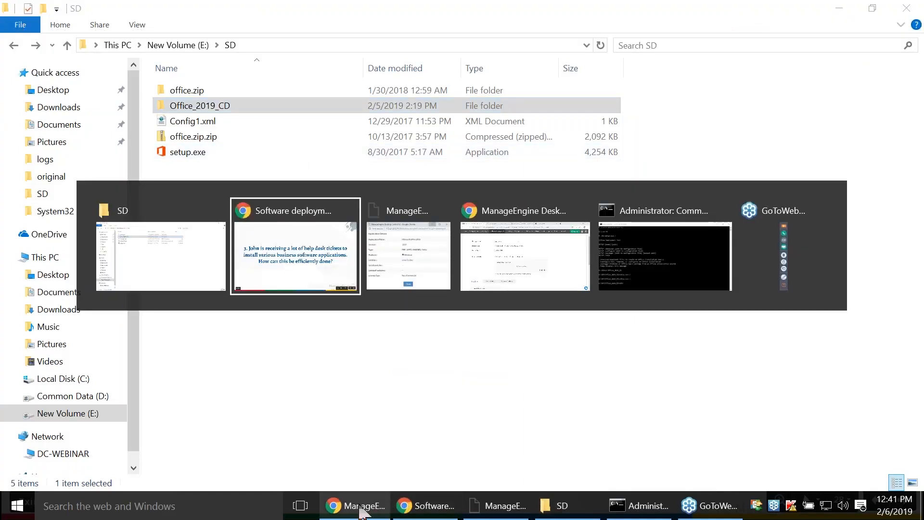
left_click(543, 264)
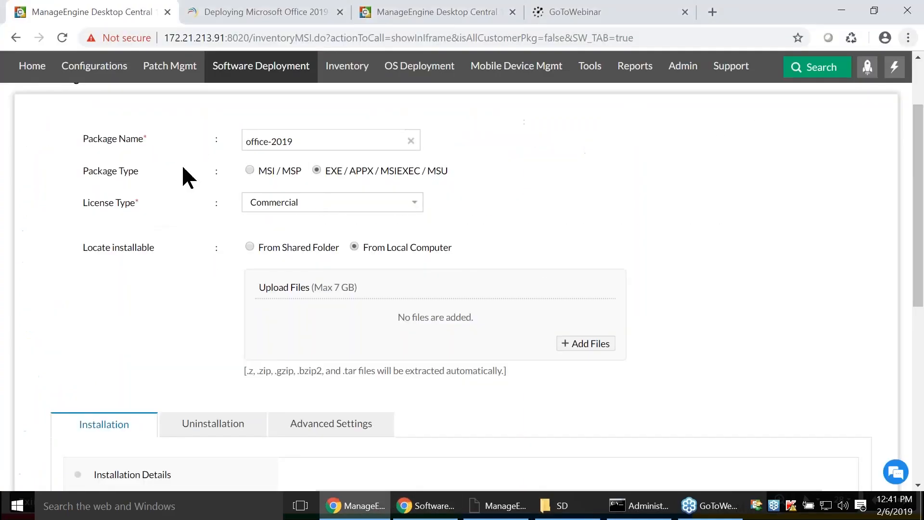
left_click(585, 343)
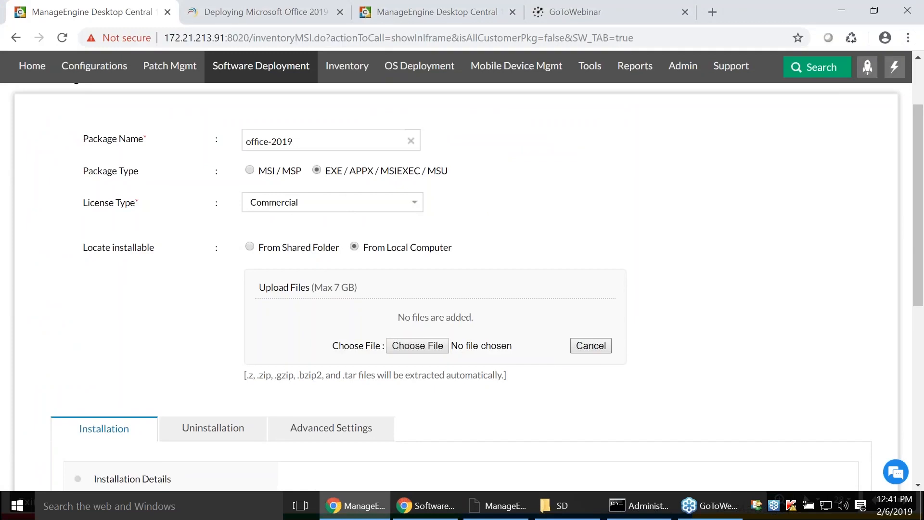
left_click(413, 349)
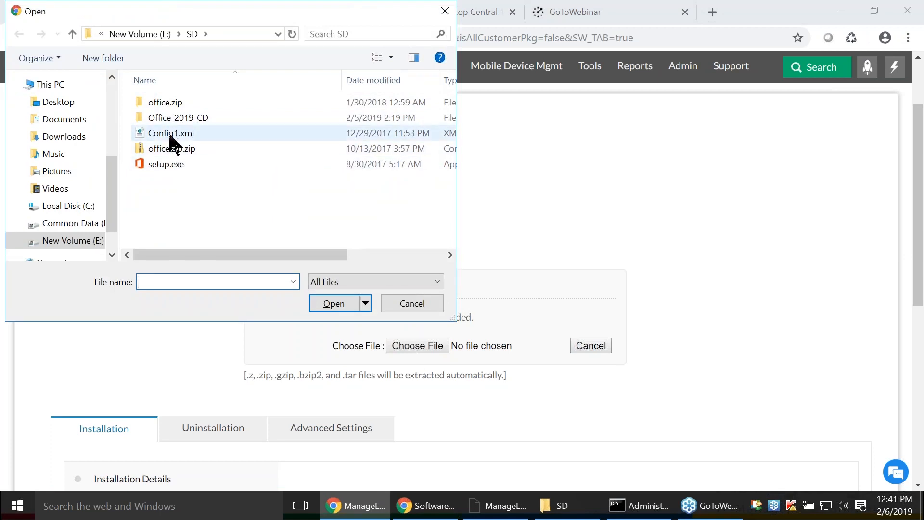
left_click(183, 150)
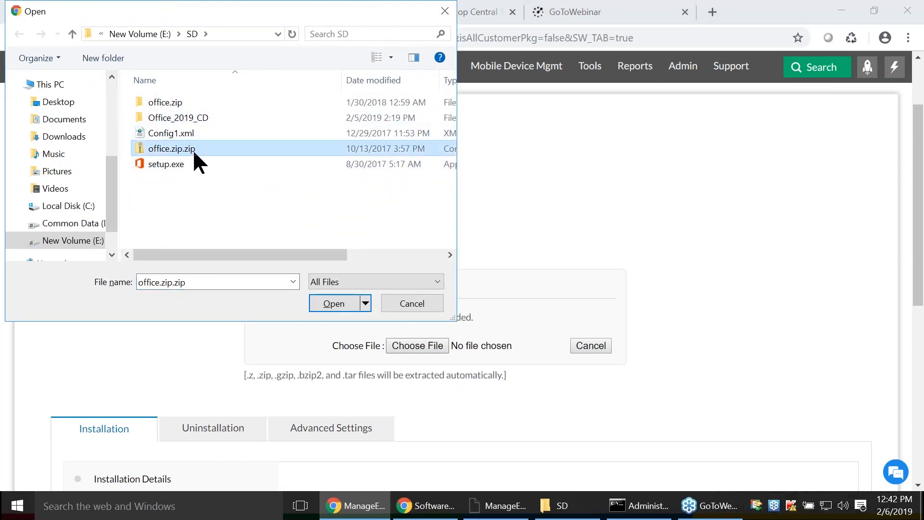
left_click(327, 307)
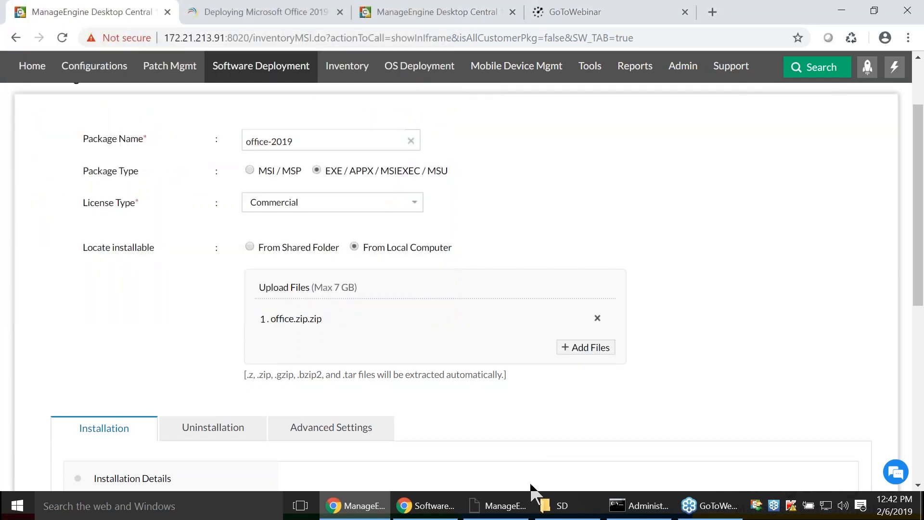
Step: Switch to the SD folder in File Explorer and check the 7-Zip archiving options for Config1.xml and setup.exe together
left_click(559, 510)
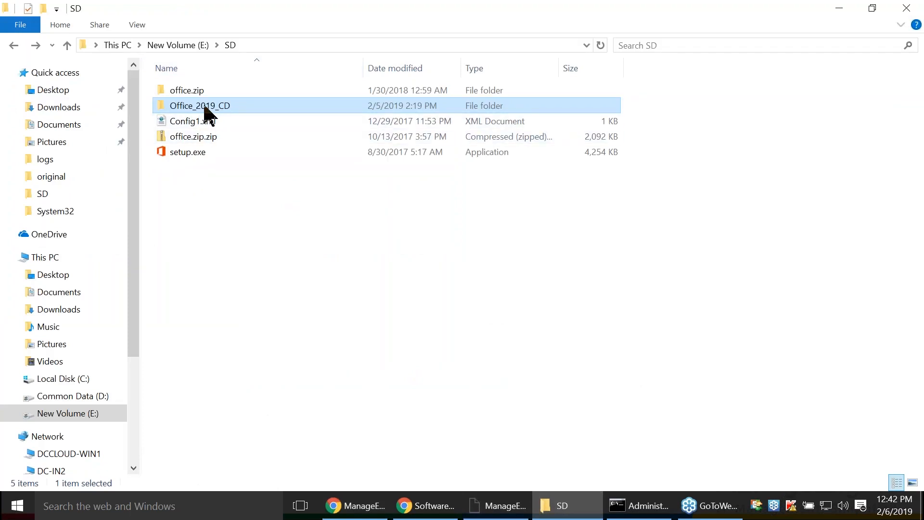
left_click(206, 126)
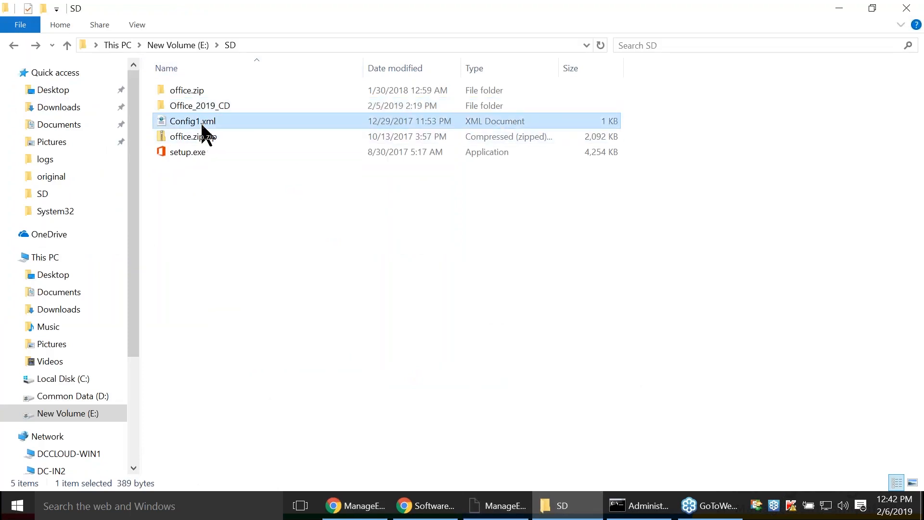
left_click(197, 157, "ctrl")
right_click(173, 149)
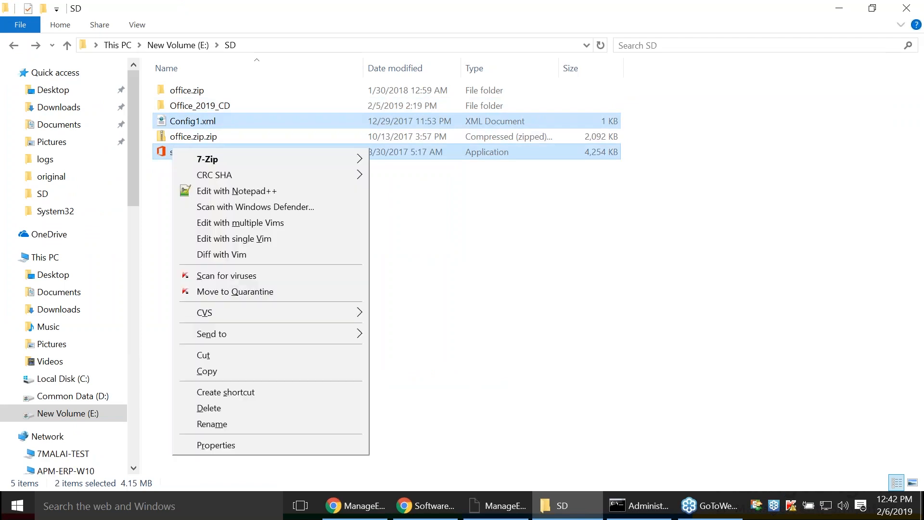
mouse_move(289, 160)
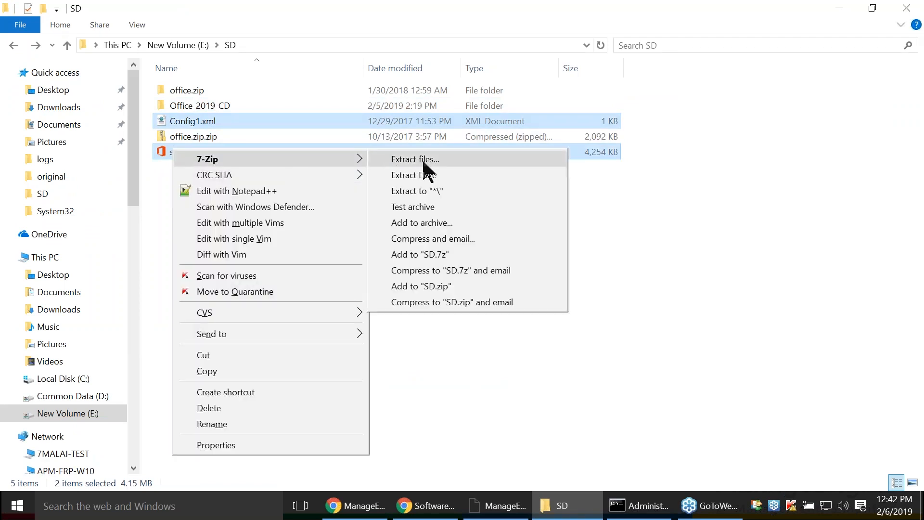
left_click(743, 324)
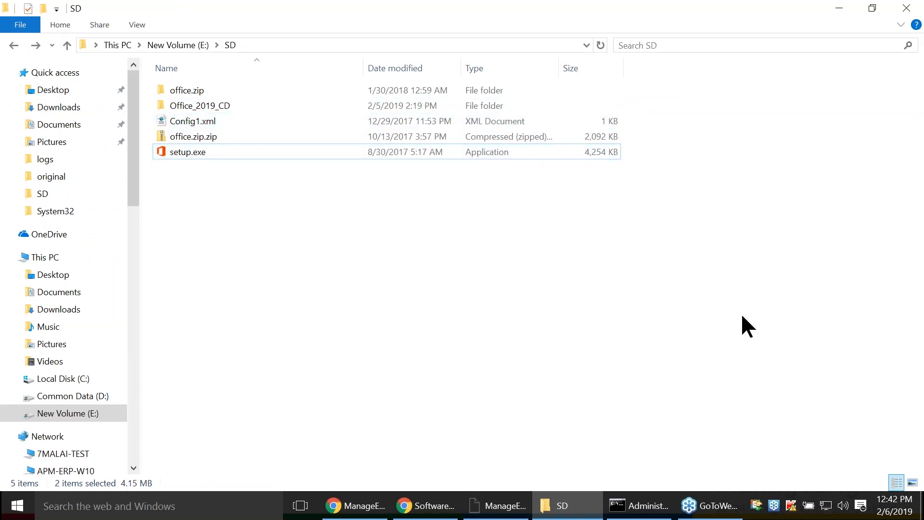
Step: Open the Office_2019_CD folder and check the file options for all of its contents selected together
double_click(193, 107)
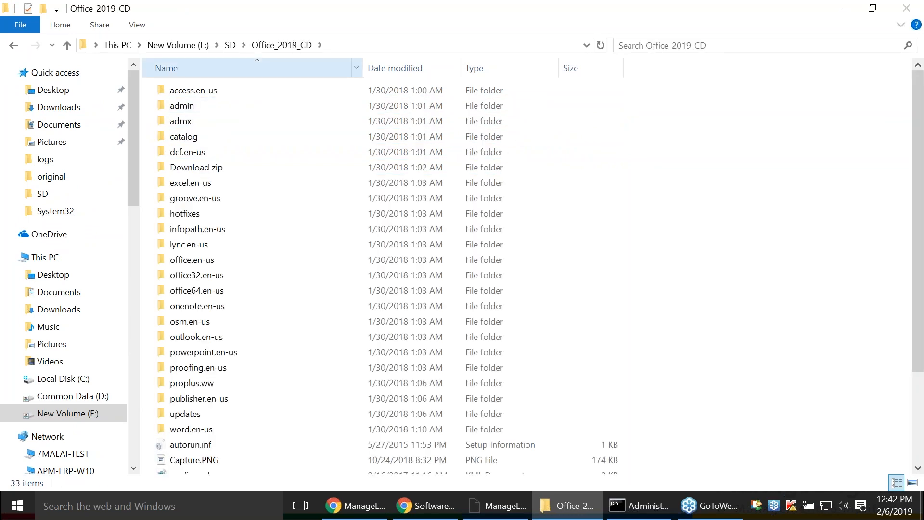
left_click(14, 46)
double_click(189, 104)
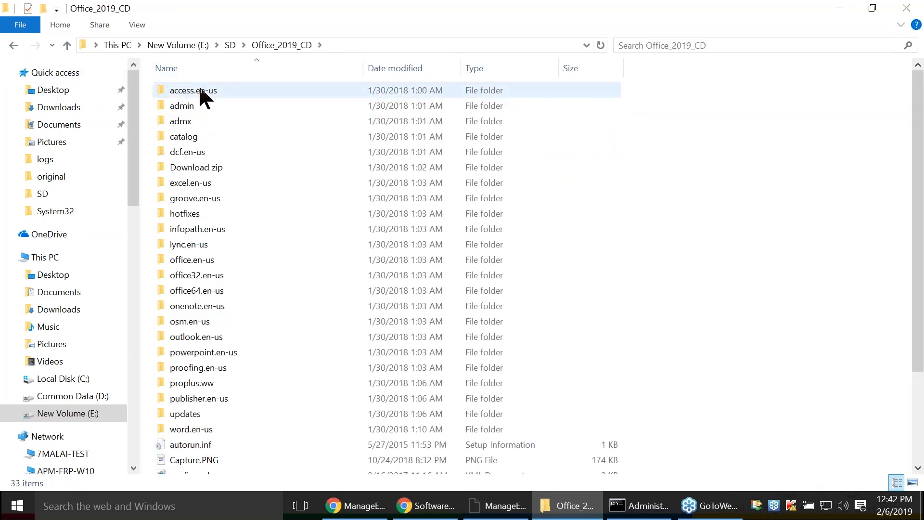
left_click(208, 91)
key("ctrl+a")
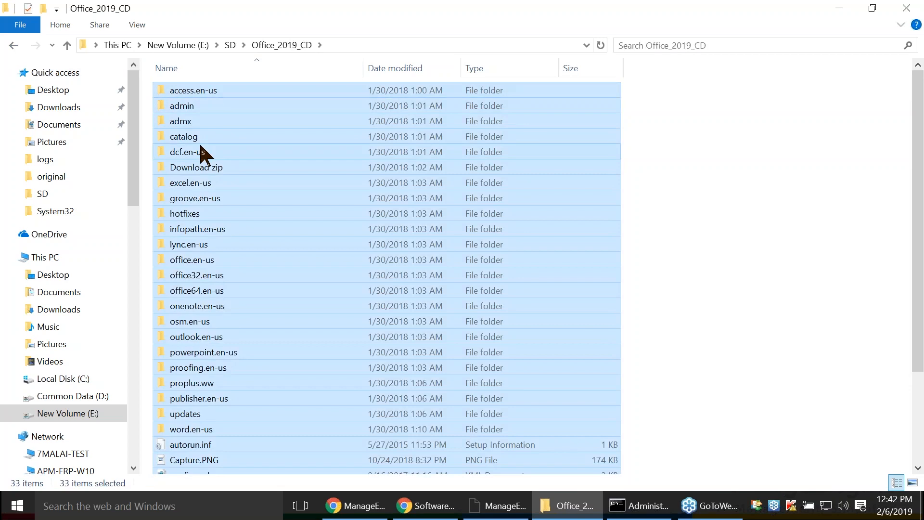
right_click(201, 147)
left_click(178, 231)
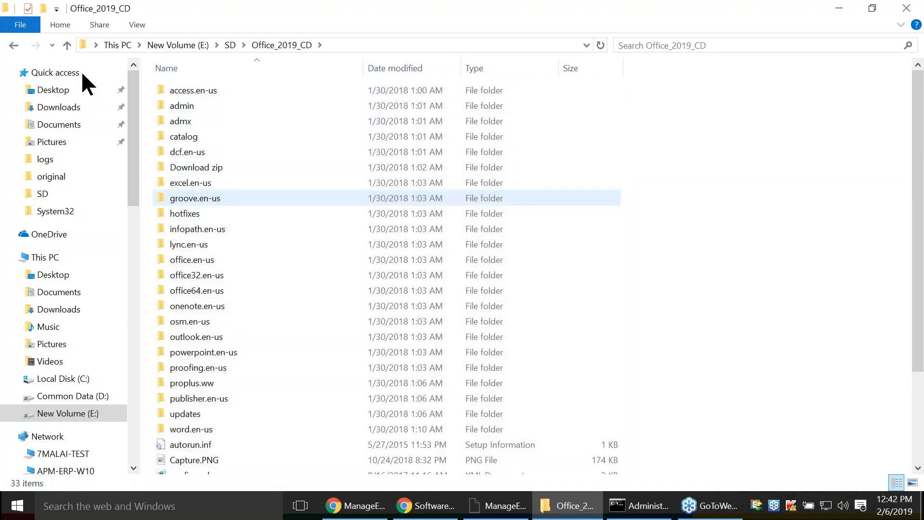
Step: Return to the SD folder, check the options for the Office_2019_CD folder and view its contents again
left_click(14, 45)
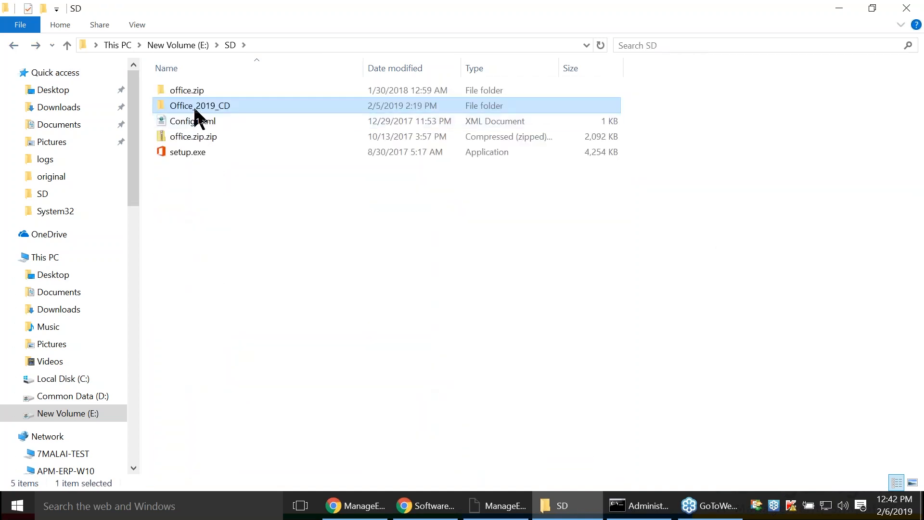
right_click(183, 108)
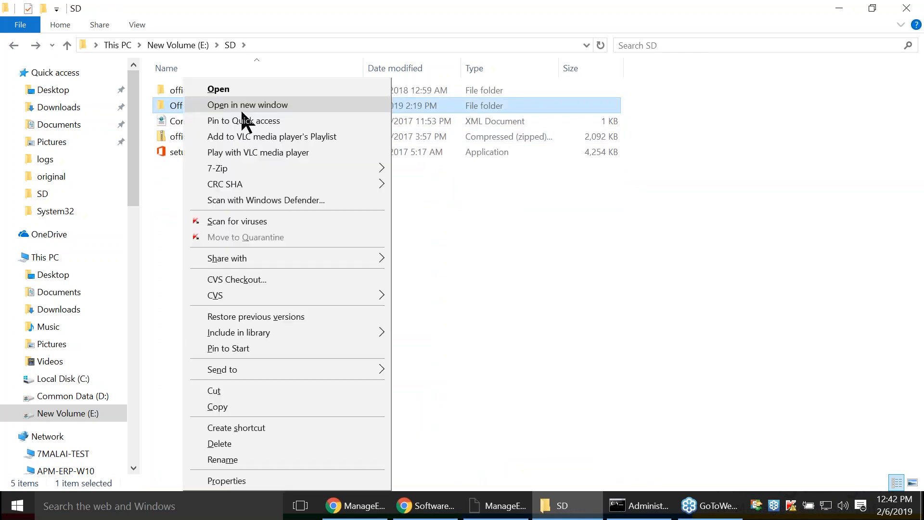
left_click(164, 211)
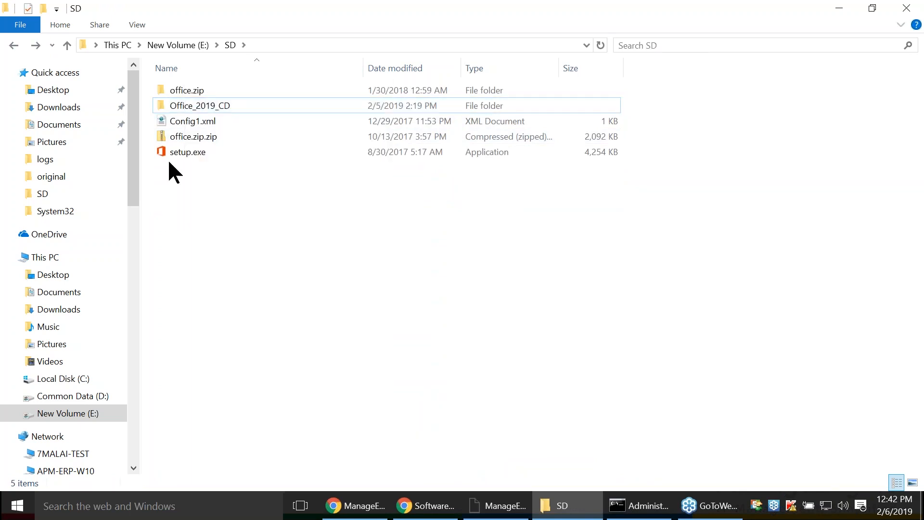
double_click(178, 107)
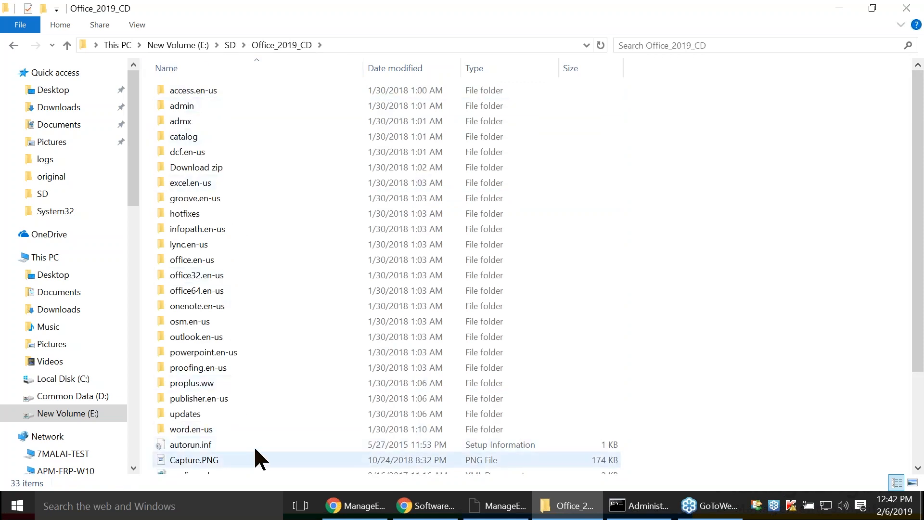
left_click(14, 46)
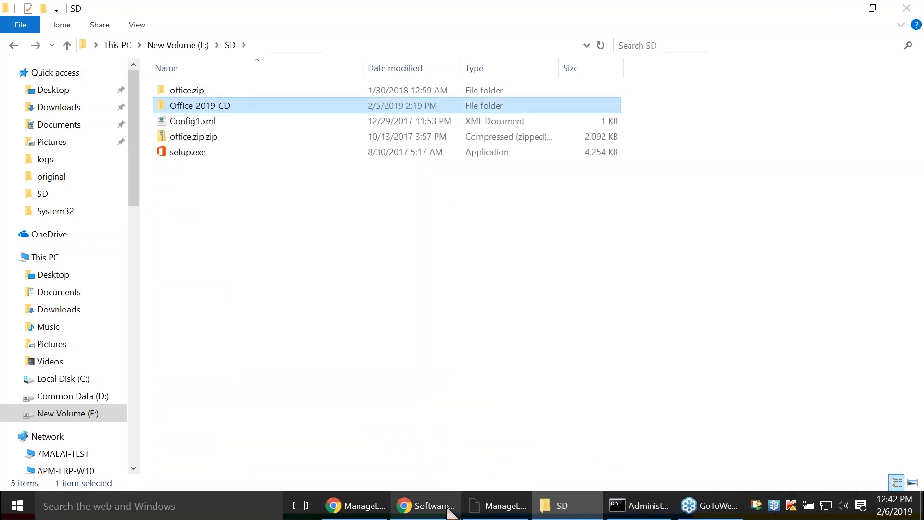
Step: Switch back to the Desktop Central package form and examine the installation command setup.exe /config config.xml in the Installation Details
left_click(357, 506)
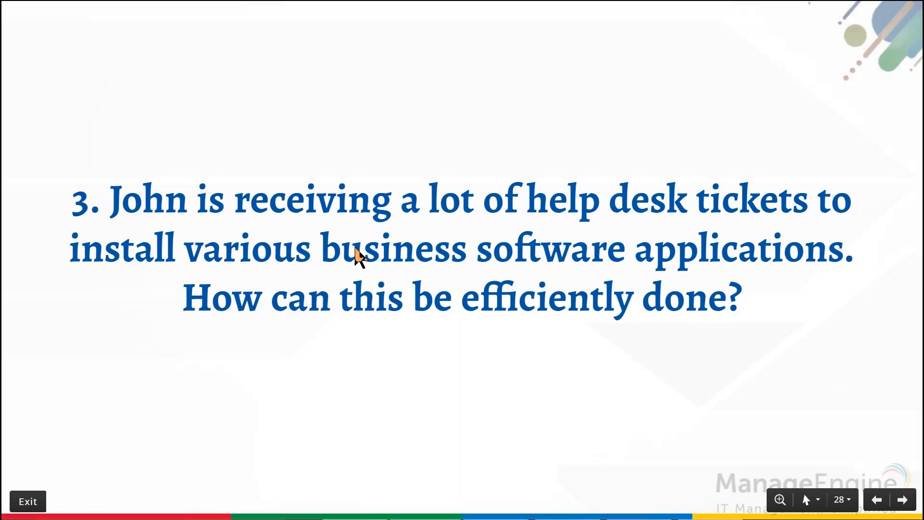
key("super+Tab")
left_click(664, 127)
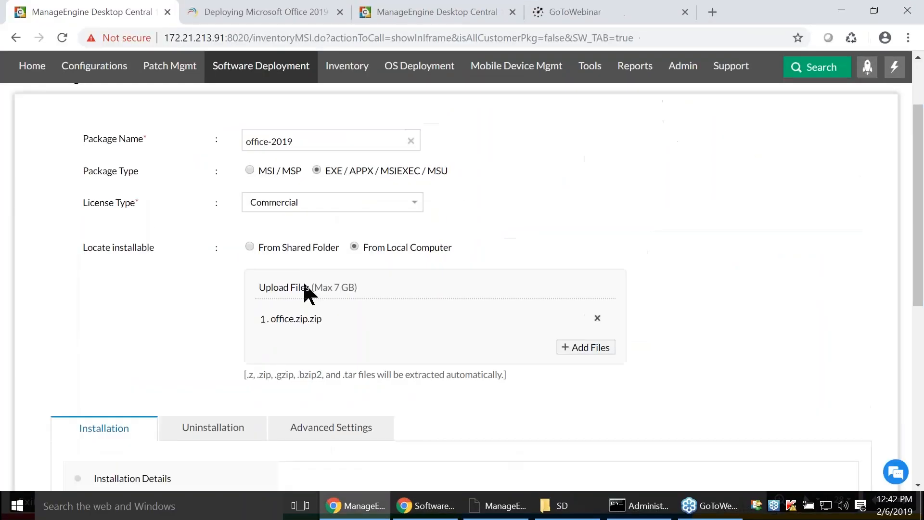
scroll(377, 336, "down", 3)
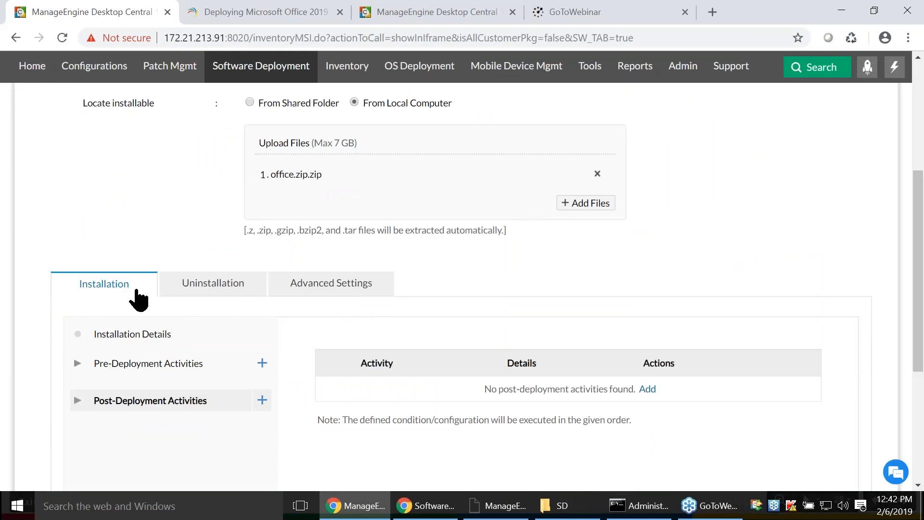
left_click(147, 336)
left_click(394, 384)
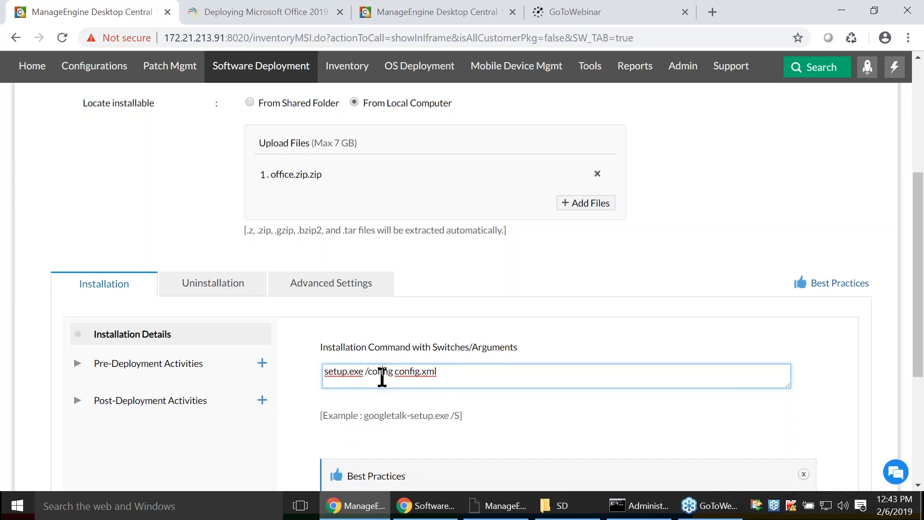
left_click_drag(371, 372, 391, 371)
left_click(383, 371)
Step: Switch to the Command Prompt and examine the setup.exe / output from the SD folder, particularly the /configure switch
left_click(640, 506)
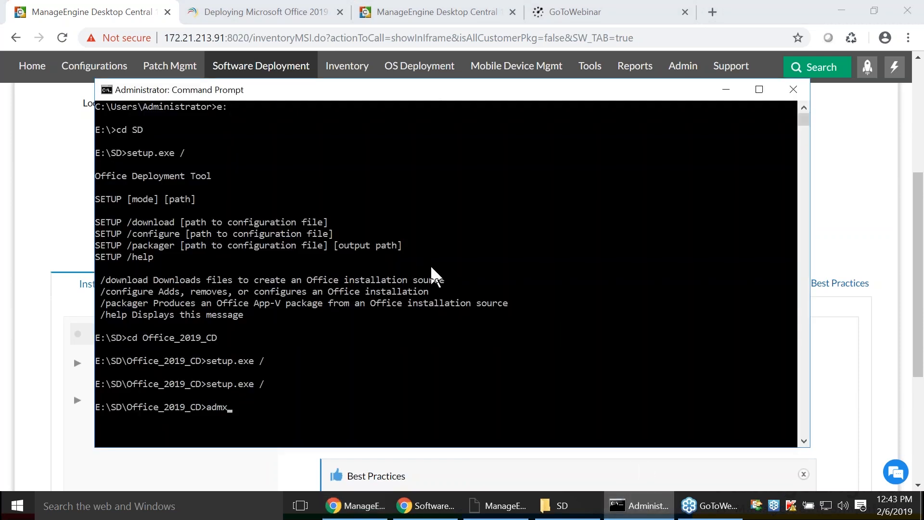
scroll(189, 181, "down", 1)
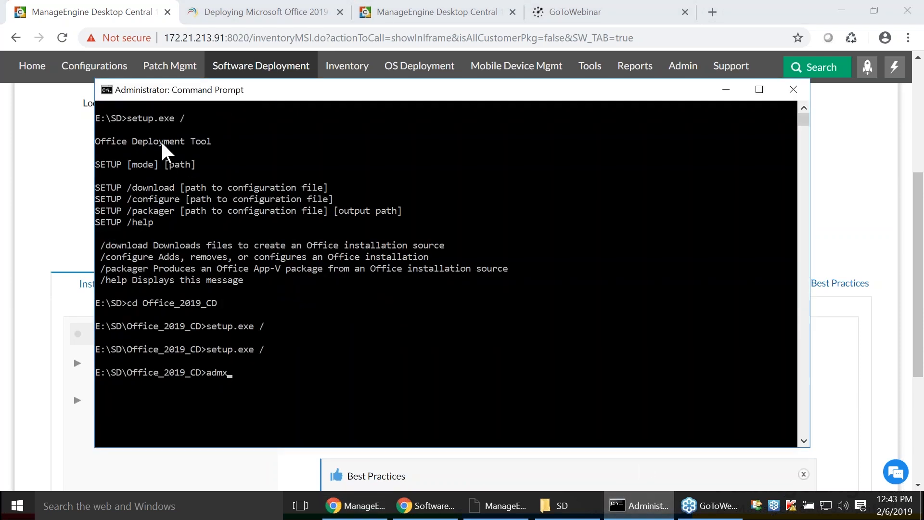
scroll(159, 160, "up", 1)
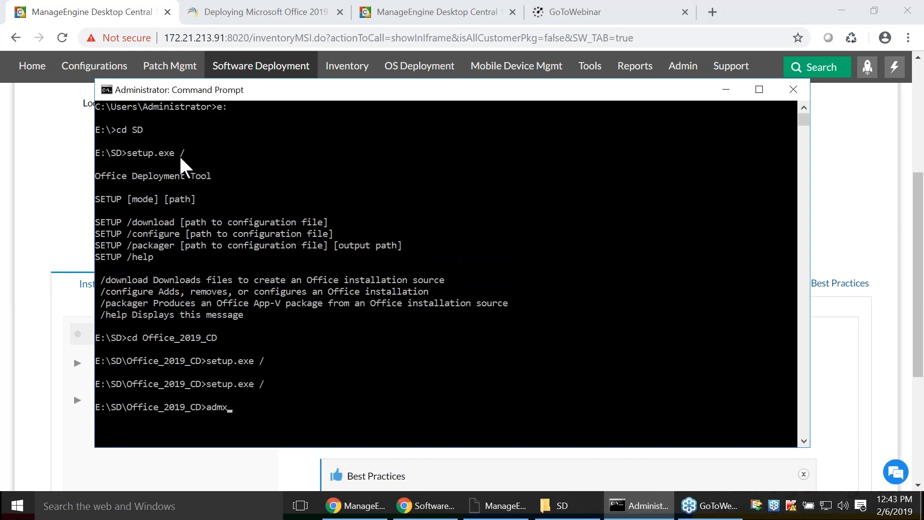
left_click_drag(131, 153, 186, 155)
left_click(256, 153)
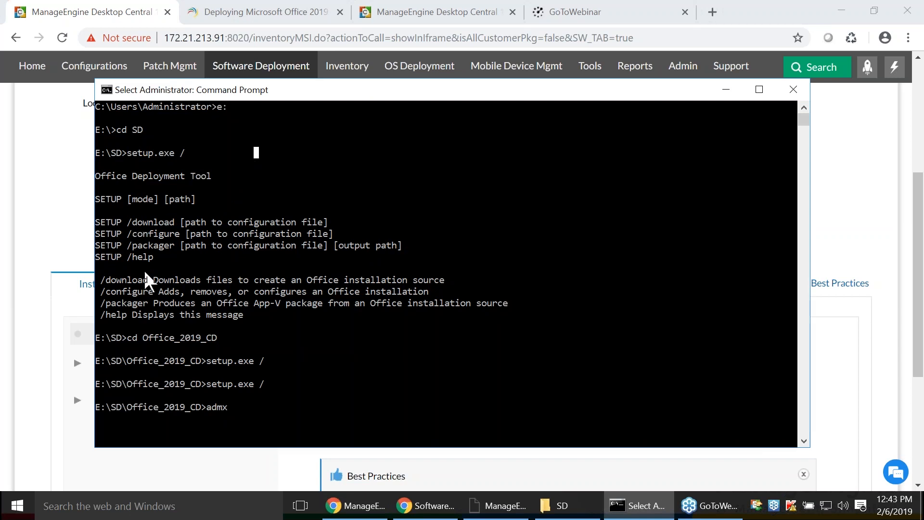
left_click_drag(132, 239, 180, 242)
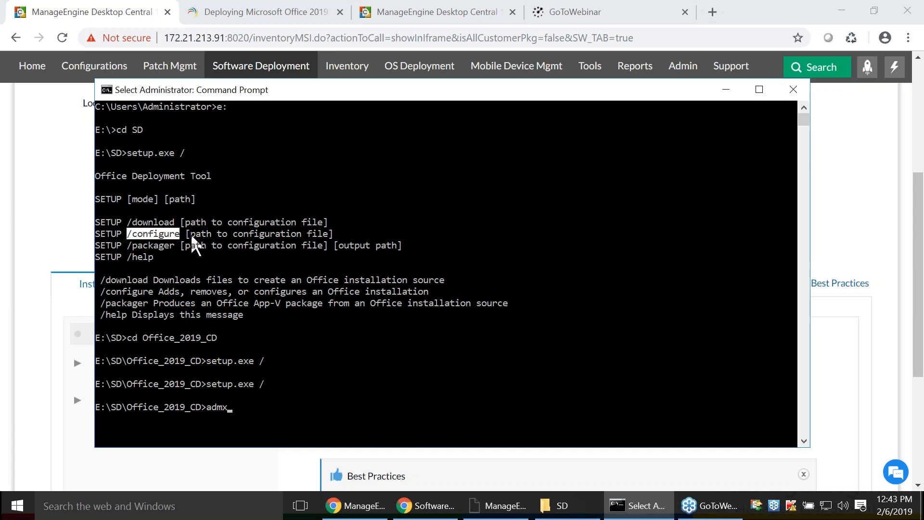
left_click(134, 234)
left_click_drag(136, 239, 180, 239)
left_click(235, 280)
scroll(219, 368, "down", 1)
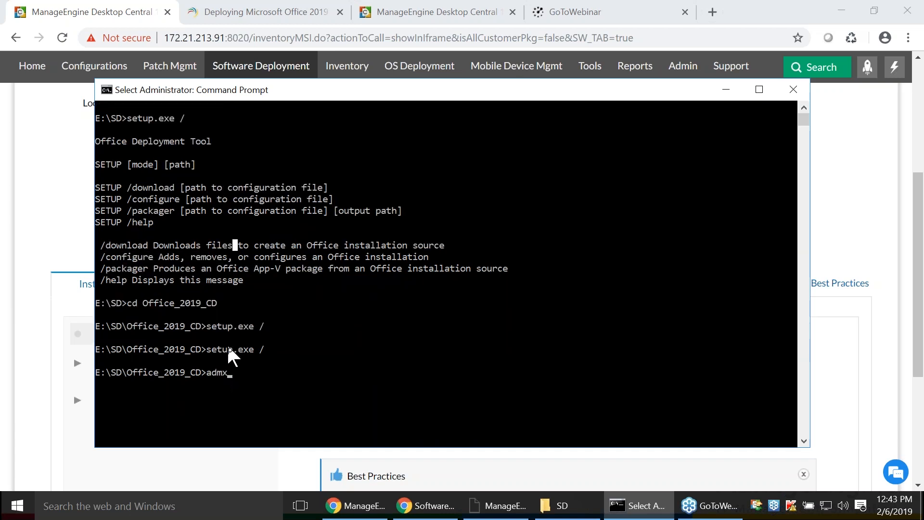
Step: Try to run the command cd Office_2019_CD from the current Office_2019_CD prompt
left_click_drag(127, 304, 222, 306)
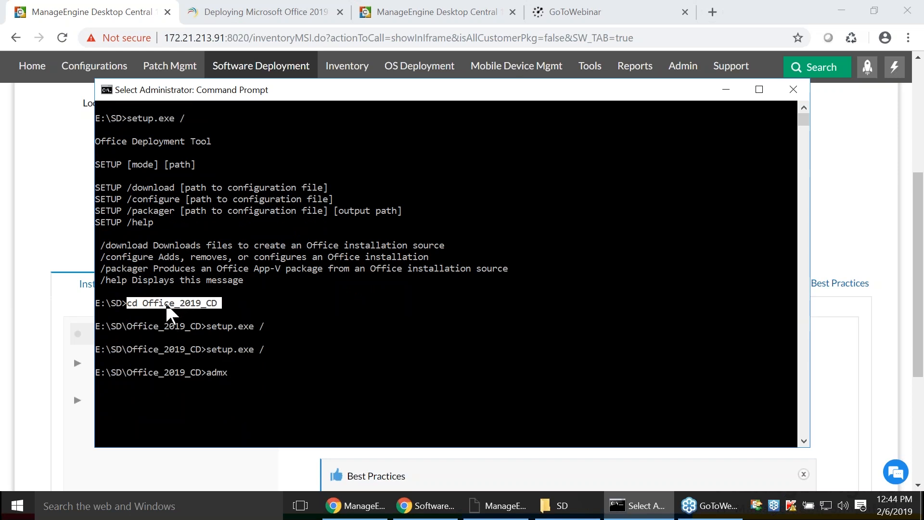
left_click(258, 310)
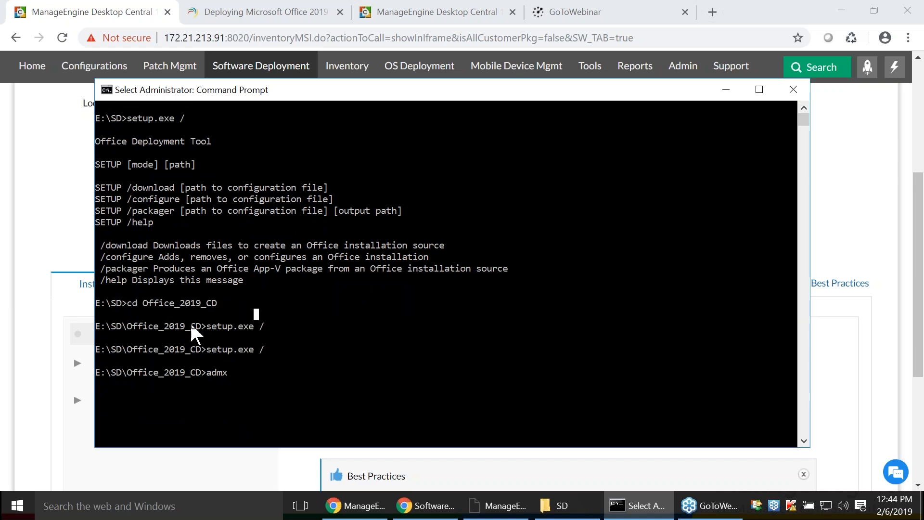
left_click_drag(206, 326, 251, 337)
left_click(260, 377)
type("\\")
right_click(260, 384)
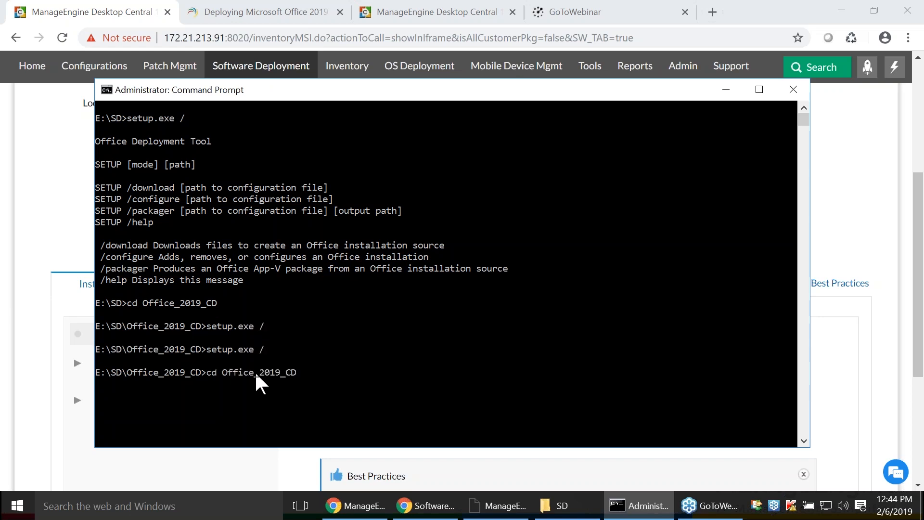
key("Return")
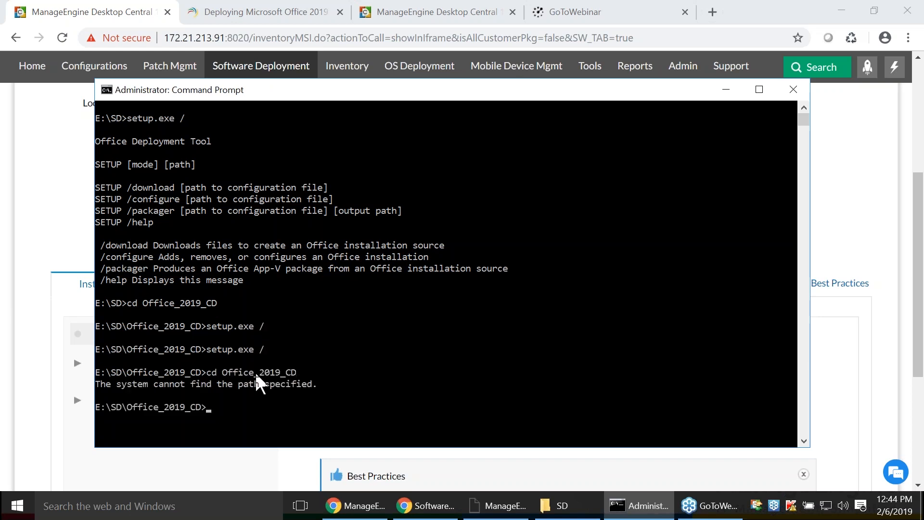
Step: Run setup.exe / in the Office_2019_CD folder to read its command-line help, and dismiss the help and the Command Prompt
key("Up")
key("Up")
key("Return")
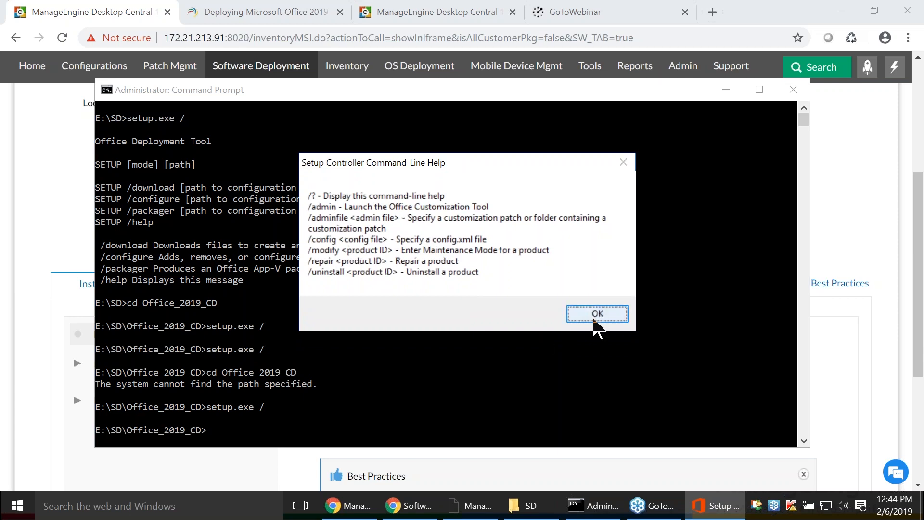
left_click(598, 313)
left_click(726, 91)
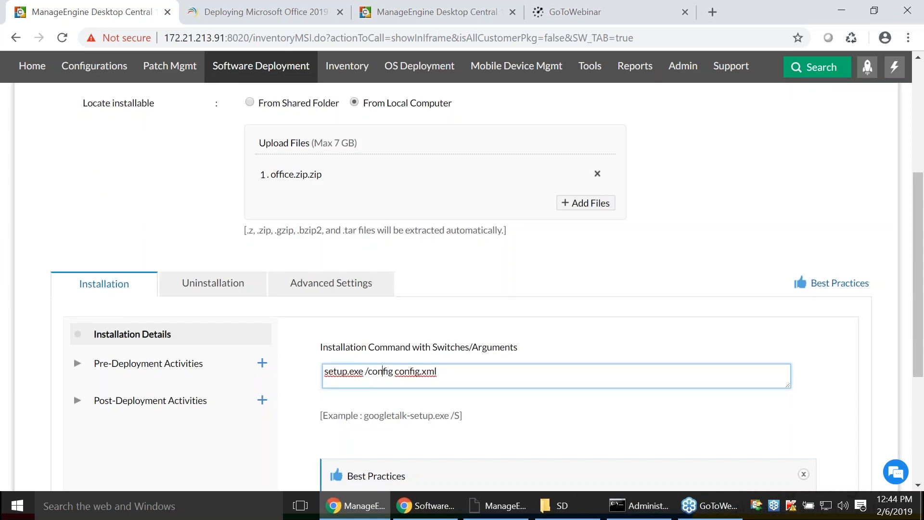
Step: Check the package's Uninstallation and Advanced Settings, return to its Installation settings and review the whole office-2019 form
scroll(484, 412, "down", 2)
scroll(423, 378, "up", 1)
left_click(241, 216)
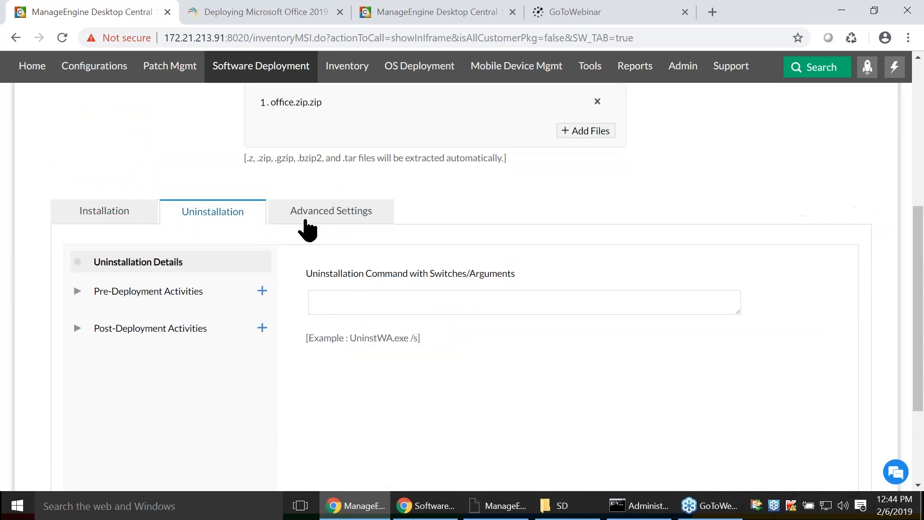
left_click(315, 220)
left_click(114, 219)
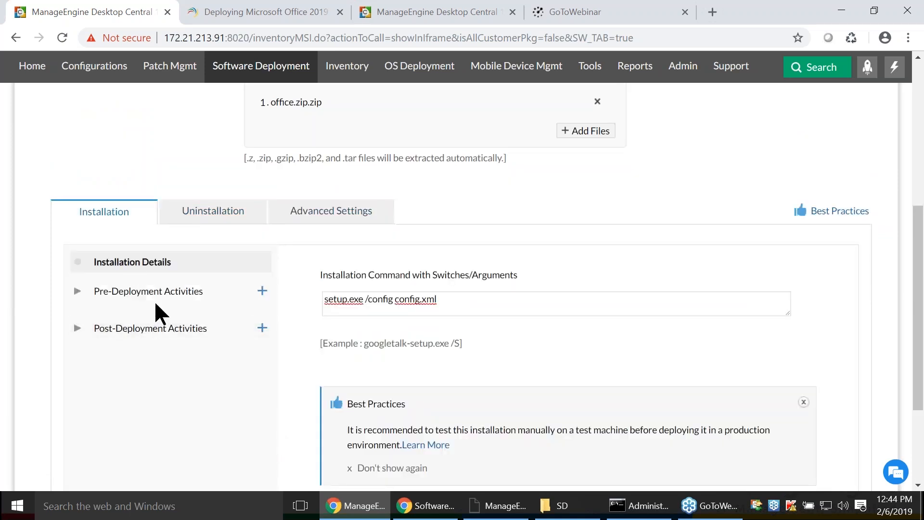
scroll(364, 193, "up", 2)
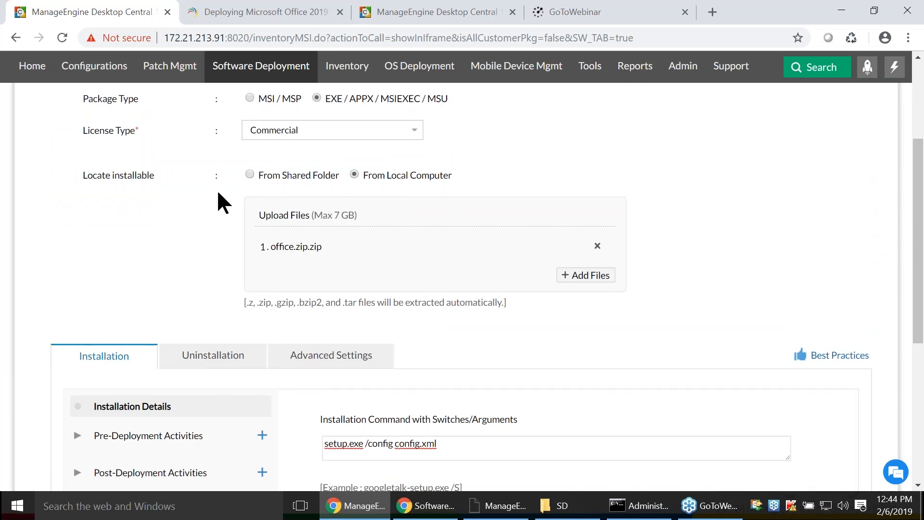
scroll(518, 302, "down", 4)
scroll(361, 231, "up", 6)
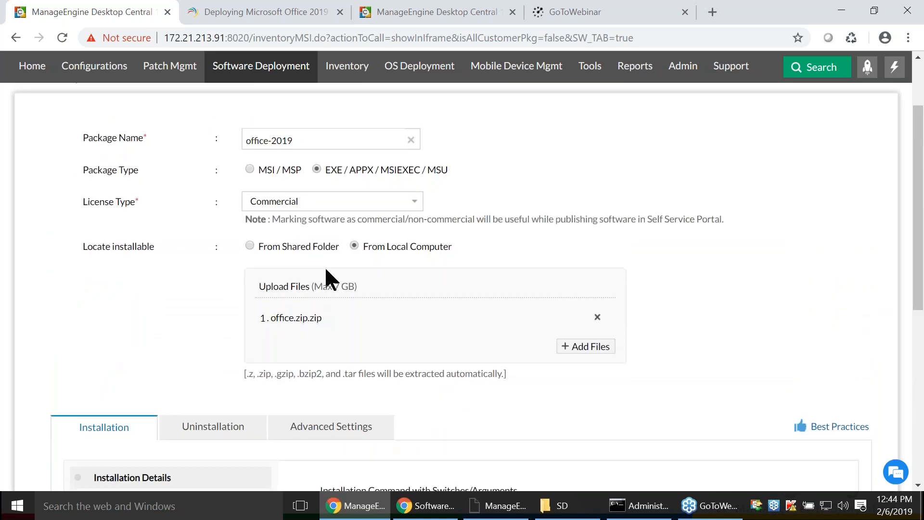
scroll(418, 414, "down", 4)
scroll(418, 414, "down", 3)
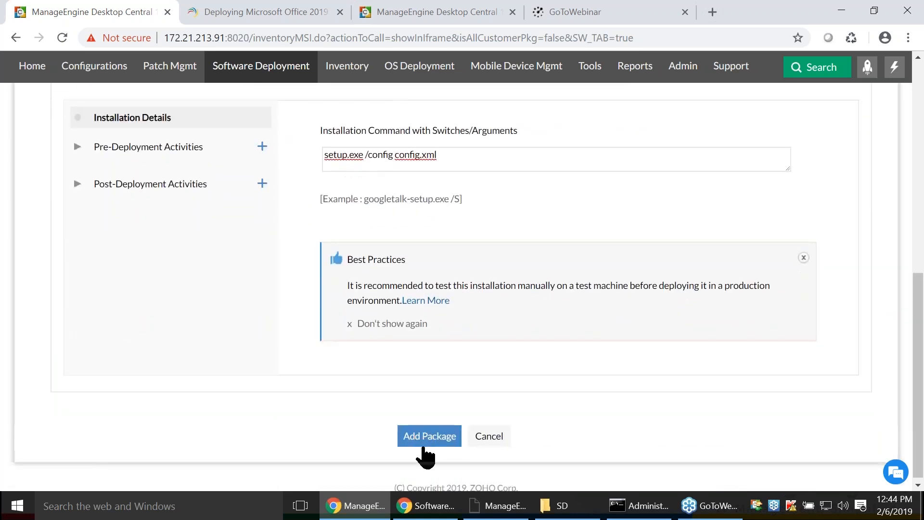
Step: Save the office-2019 package and locate it in the package list
left_click(427, 436)
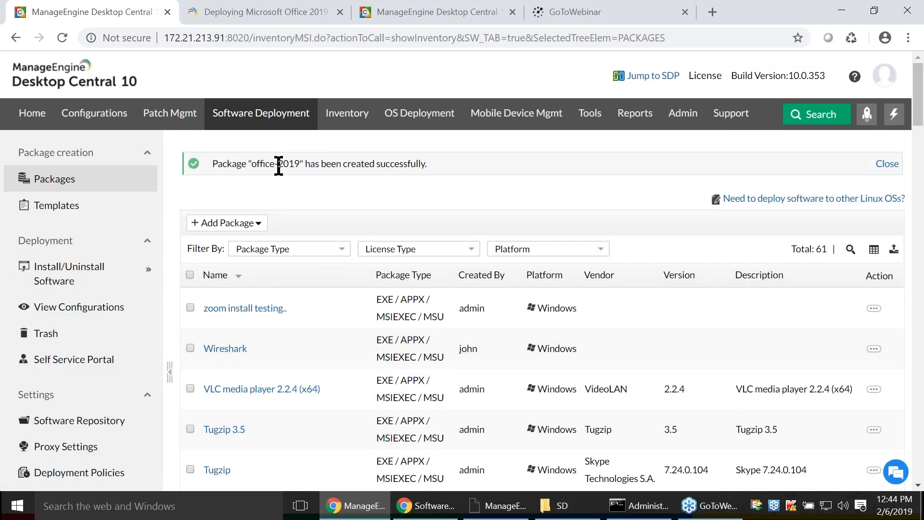
scroll(299, 344, "down", 7)
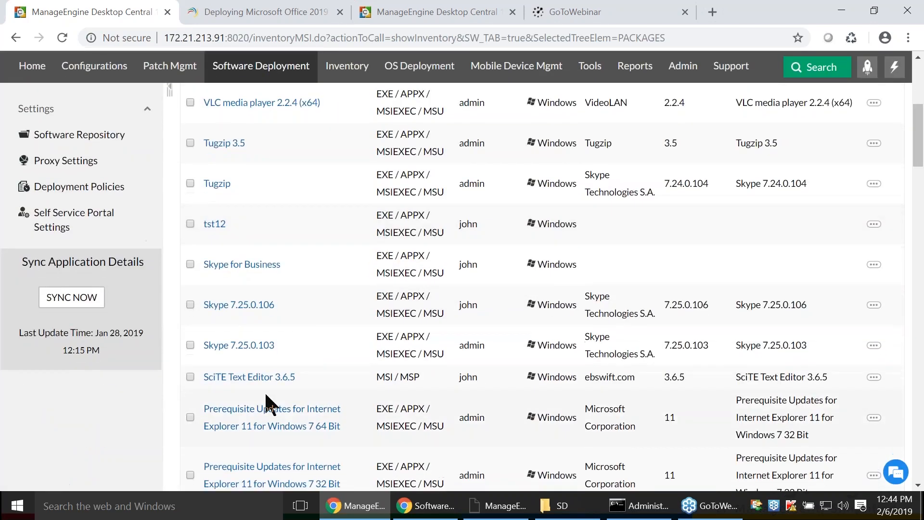
scroll(289, 406, "down", 5)
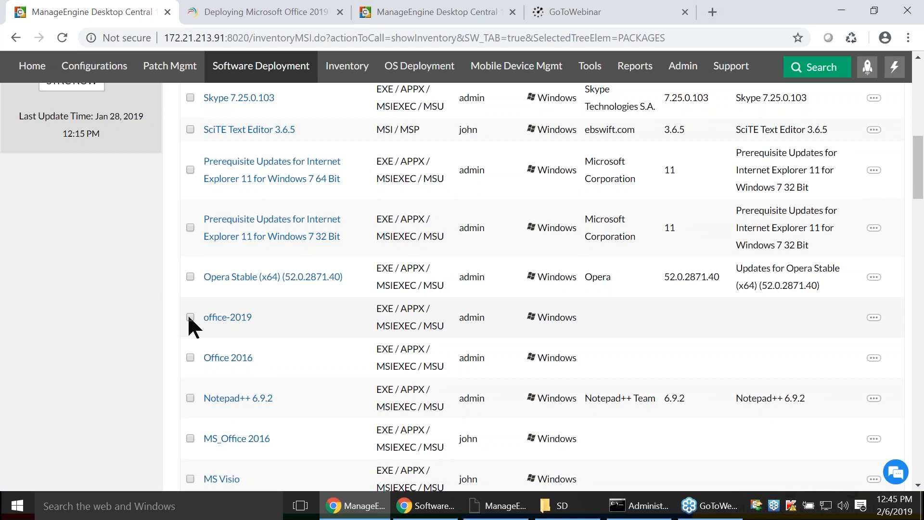
scroll(298, 337, "up", 6)
scroll(299, 360, "up", 5)
left_click(438, 195)
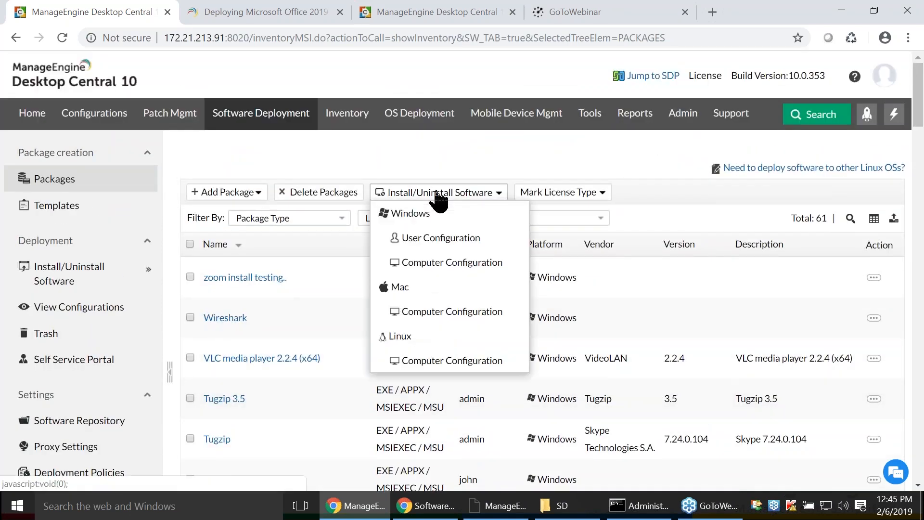
left_click(481, 195)
left_click(436, 265)
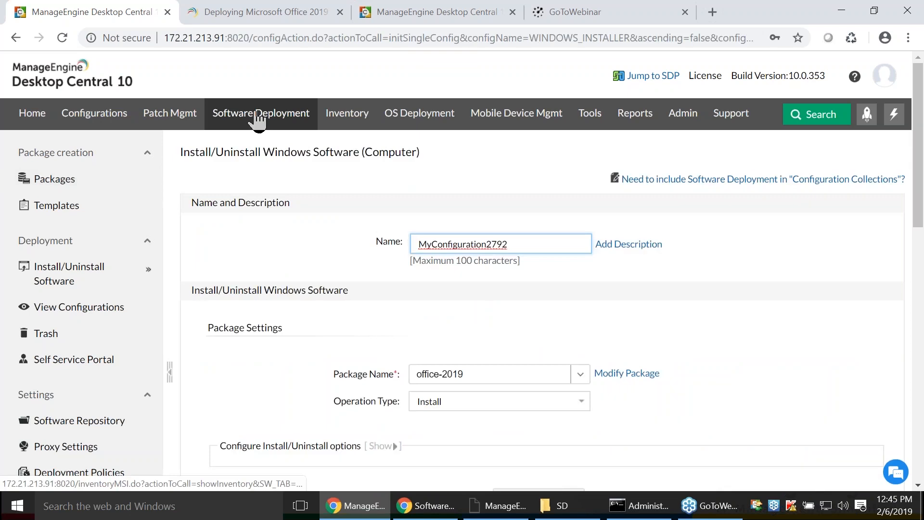
left_click(16, 38)
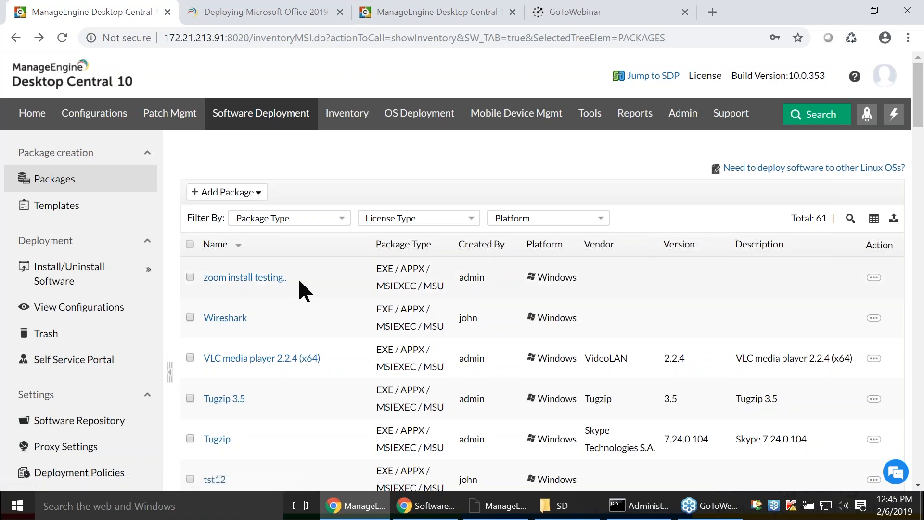
Step: Select the office-2019 package and start a Windows computer configuration to install it, keeping the default configuration name
scroll(303, 313, "down", 6)
scroll(198, 231, "down", 4)
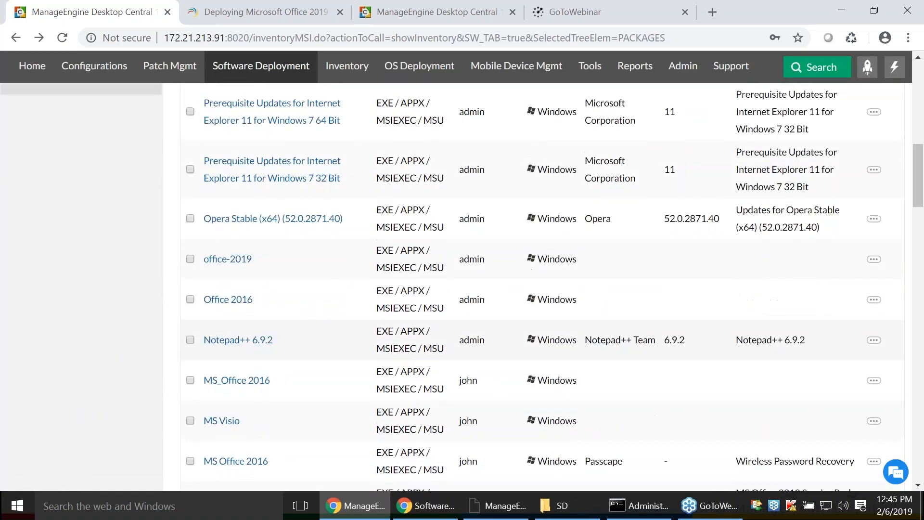
scroll(357, 280, "up", 6)
scroll(375, 303, "up", 4)
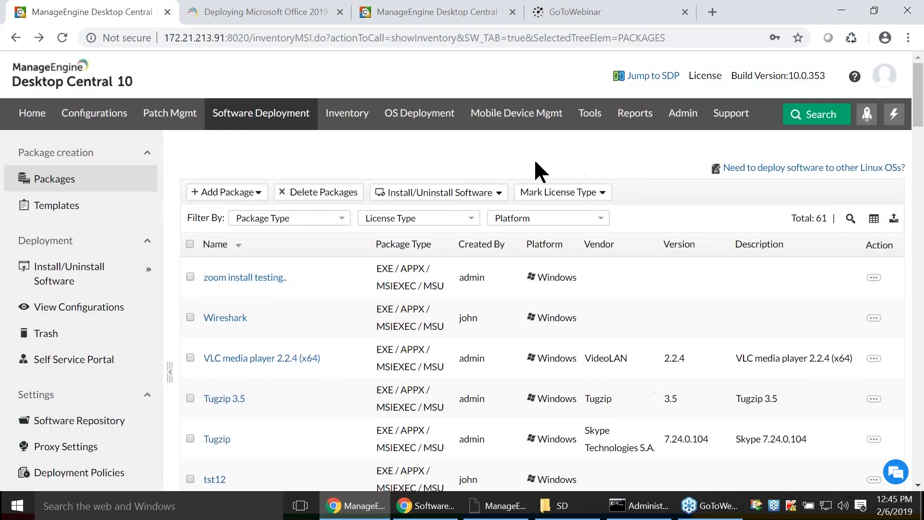
left_click(495, 194)
left_click(442, 263)
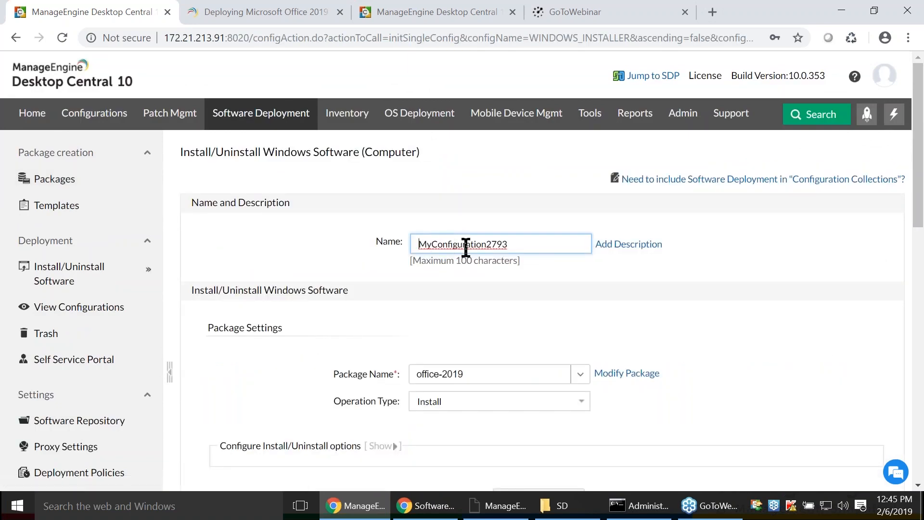
left_click_drag(549, 250, 311, 230)
left_click(478, 293)
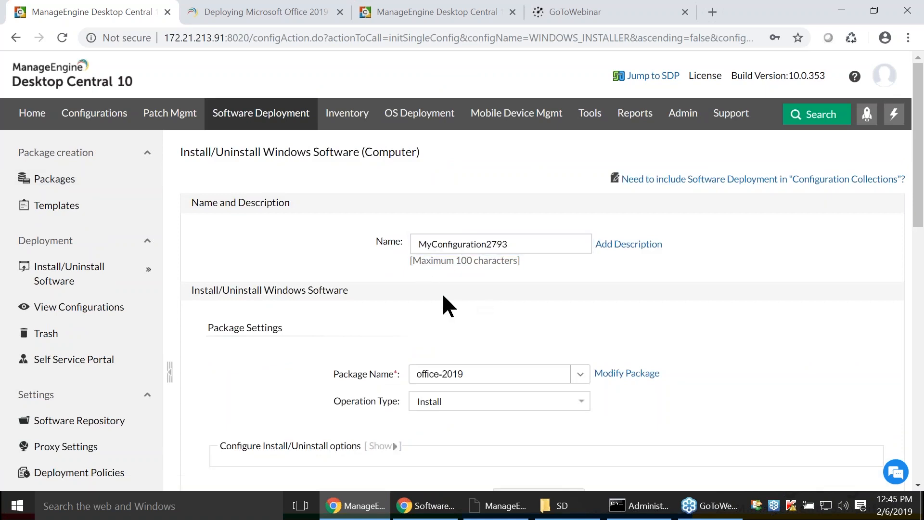
Step: Apply the Patch Test deployment policy to the office-2019 installation configuration
scroll(278, 345, "down", 3)
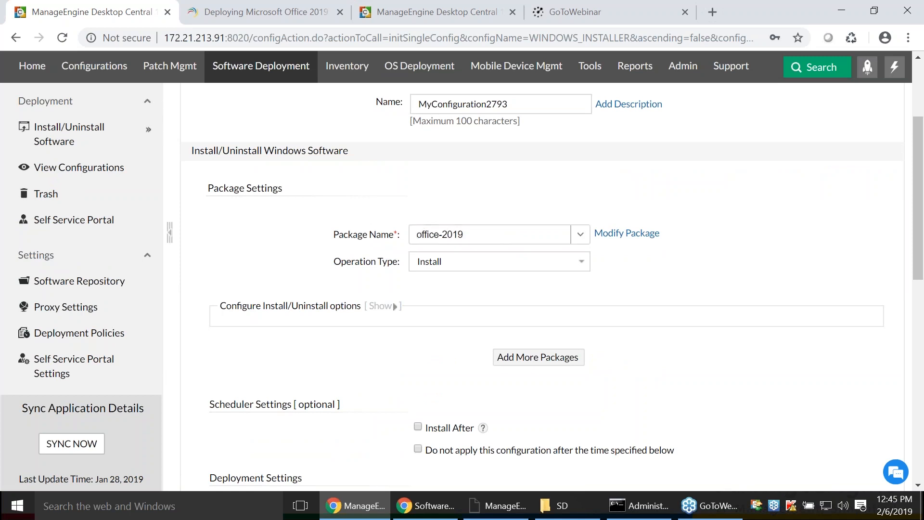
scroll(404, 337, "down", 4)
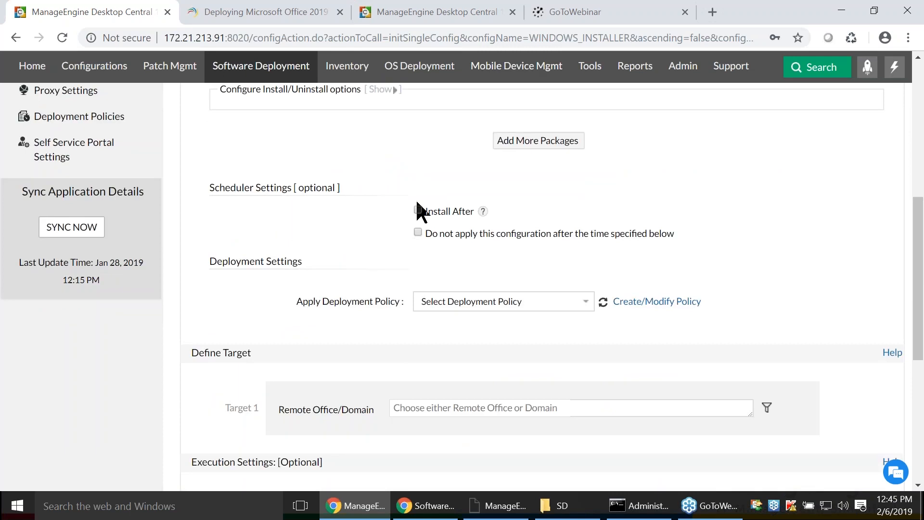
left_click(559, 300)
left_click(471, 135)
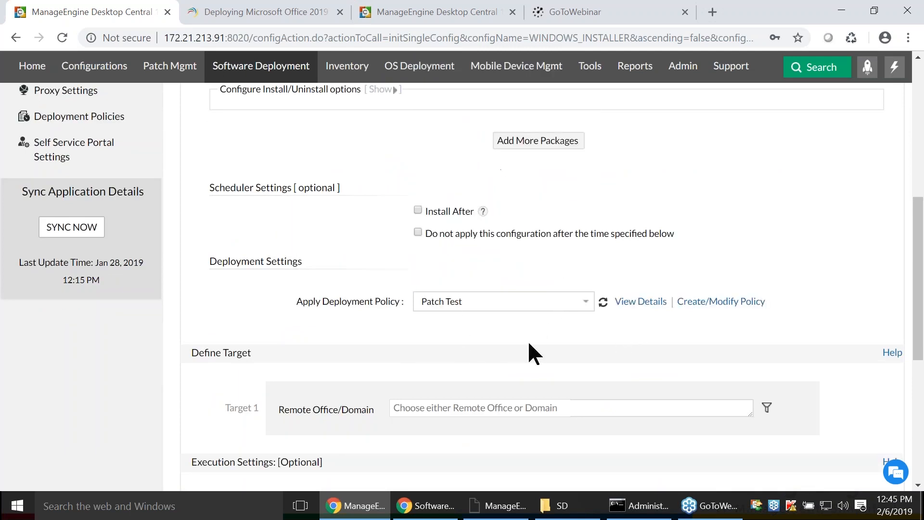
Step: Set the ZOHOCORP domain as Target 1 of the configuration
scroll(472, 395, "down", 3)
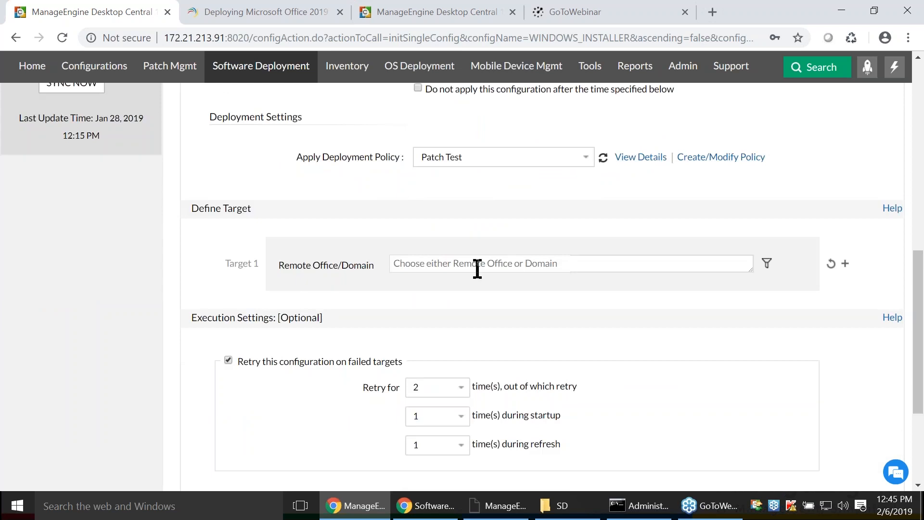
left_click(491, 265)
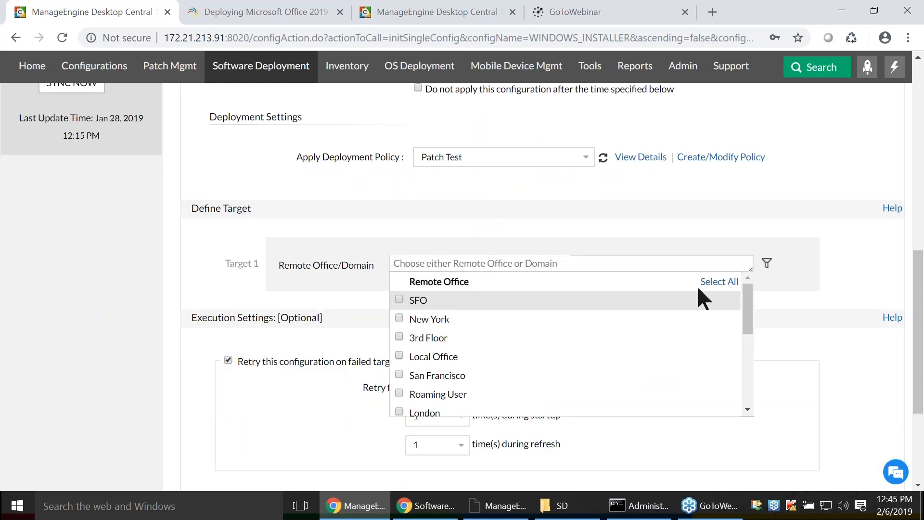
scroll(529, 337, "down", 3)
left_click(399, 329)
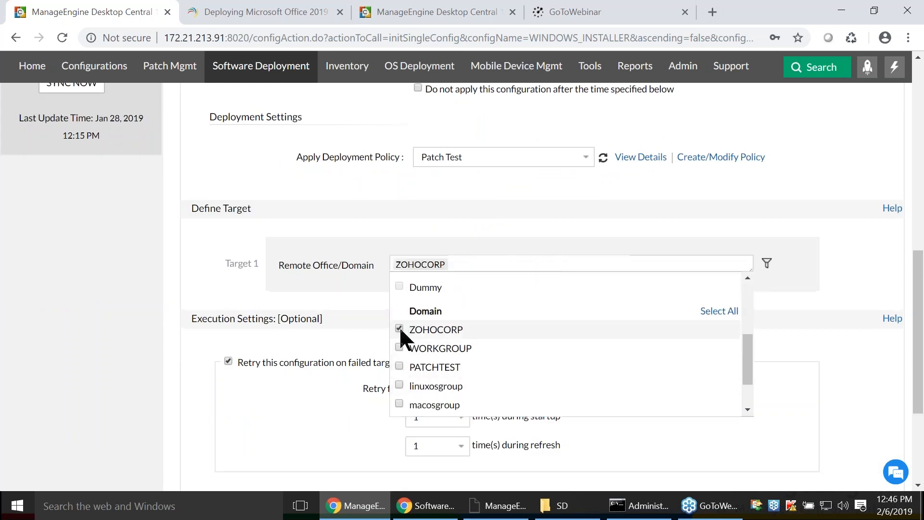
left_click(631, 246)
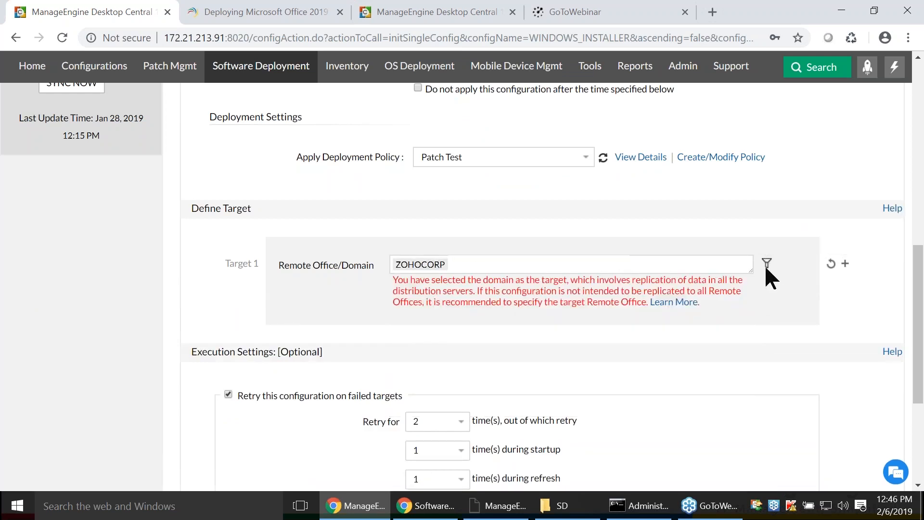
Step: Add a filter to Target 1 based on Custom Group and view the groups available for selection
left_click(767, 263)
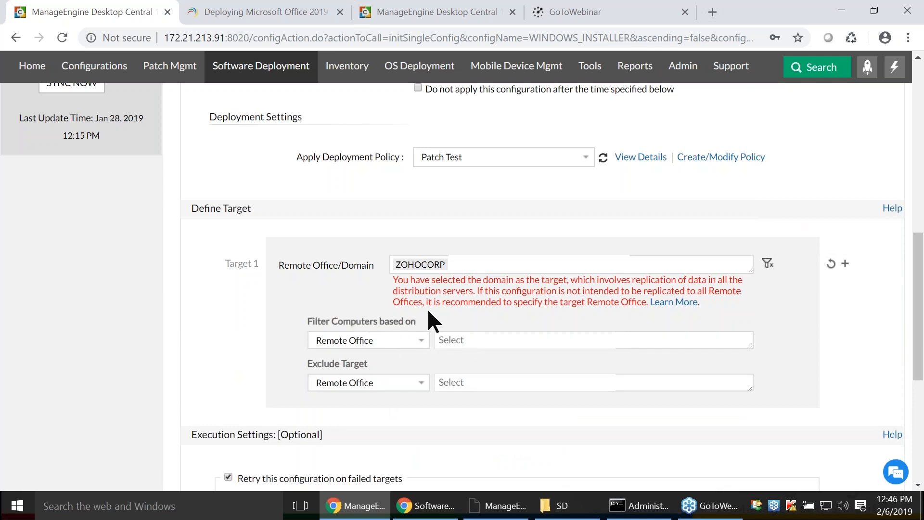
left_click(408, 343)
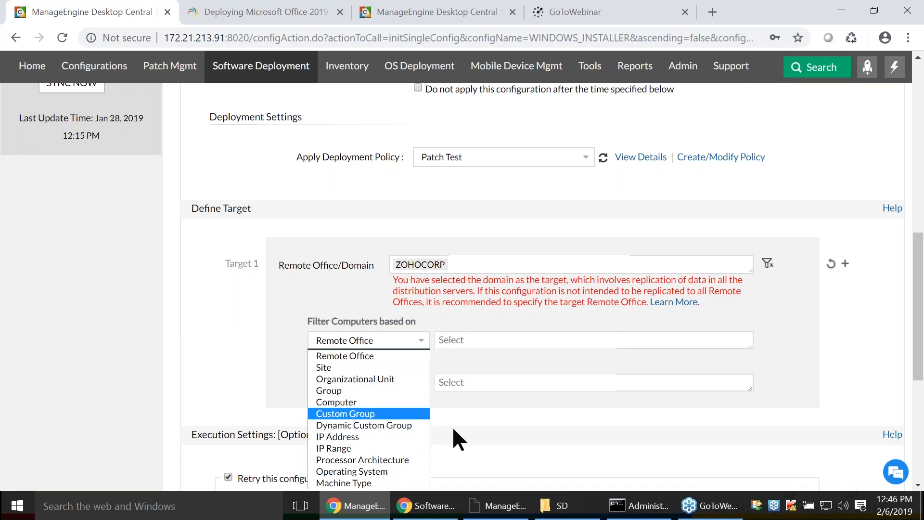
left_click(366, 415)
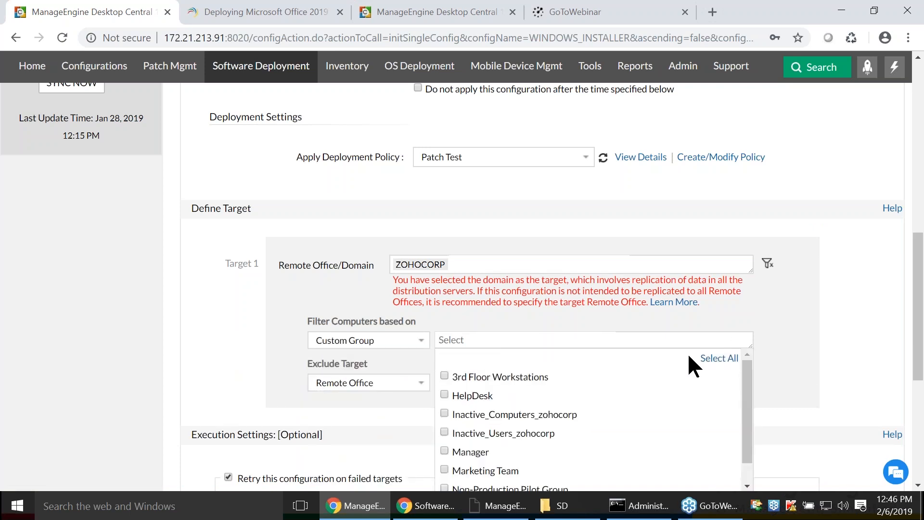
left_click(394, 342)
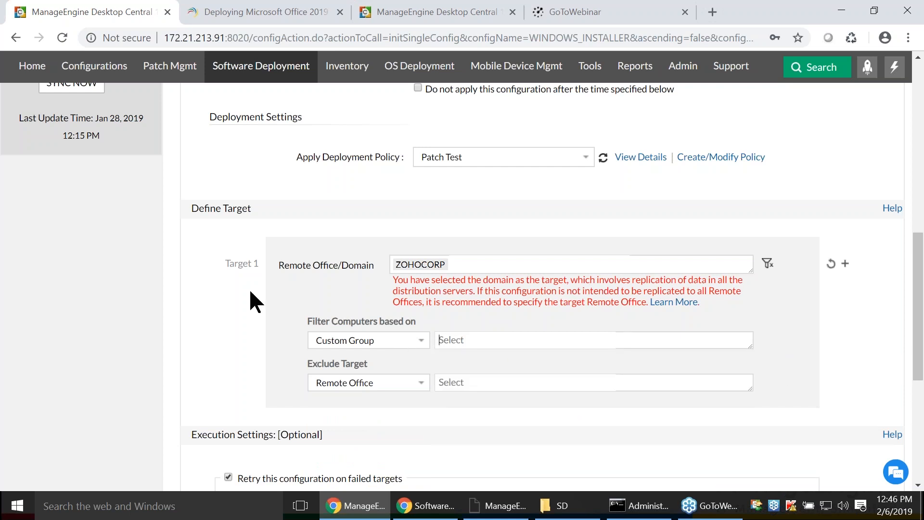
Step: In the other Desktop Central browser tab, start a new custom group named sales team
scroll(255, 301, "up", 6)
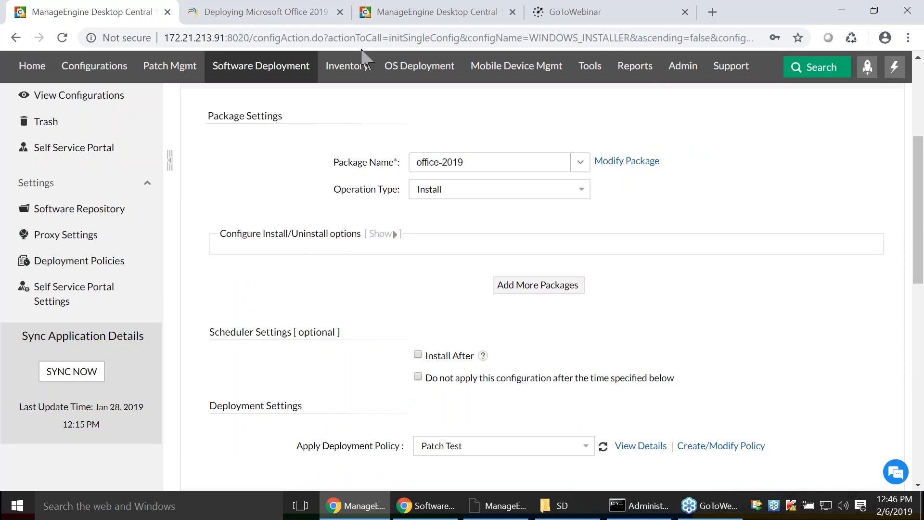
left_click(407, 18)
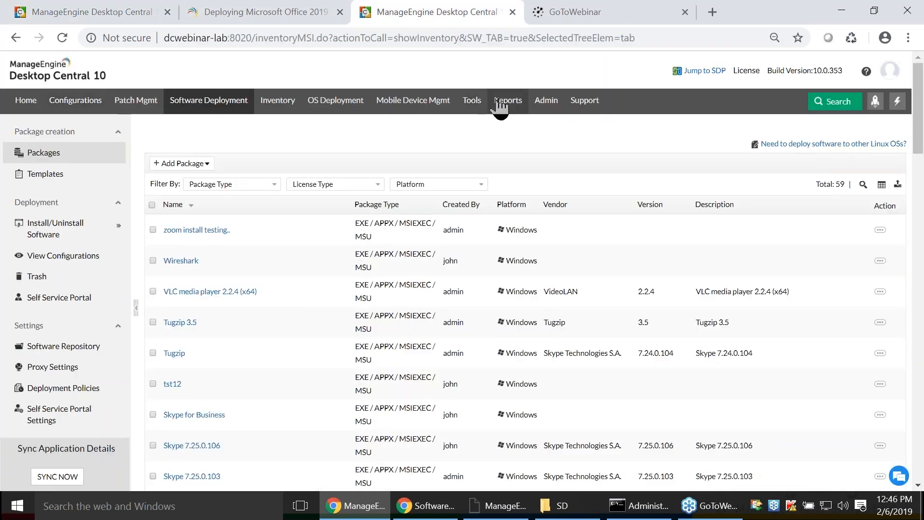
left_click(545, 102)
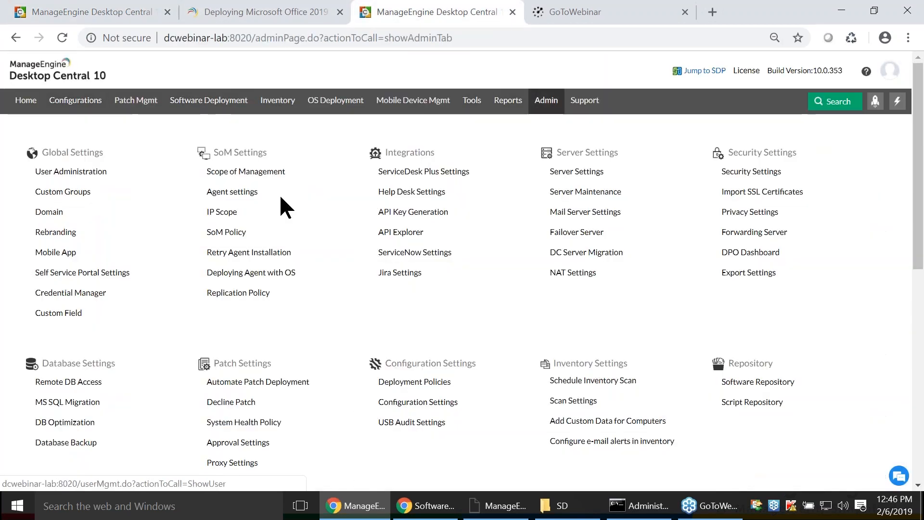
left_click(61, 192)
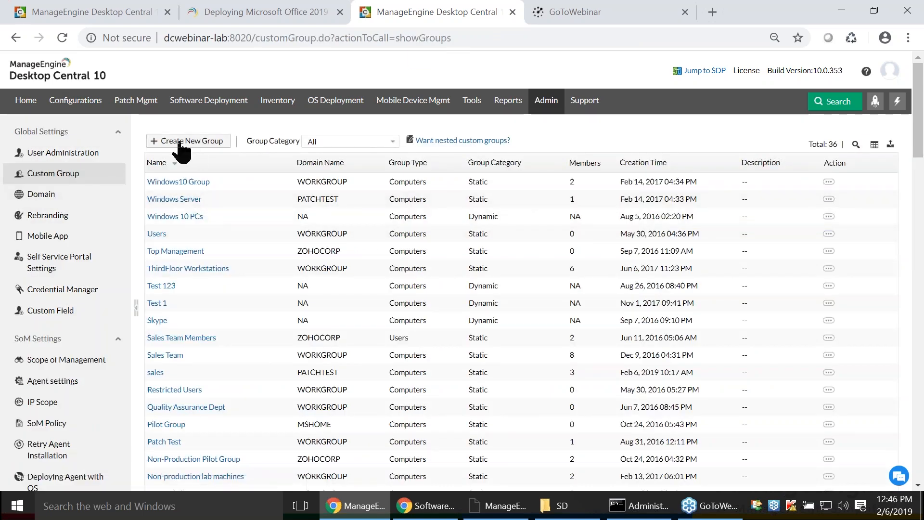
left_click(180, 143)
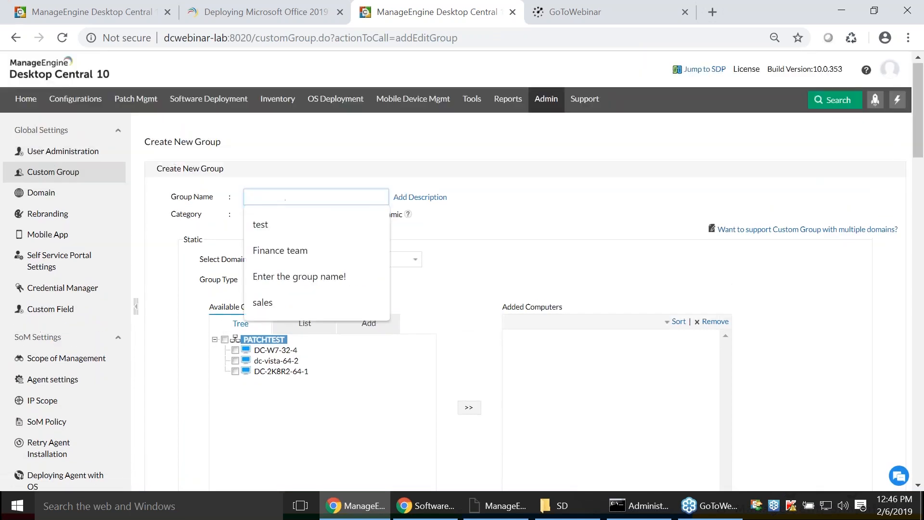
type("sales te")
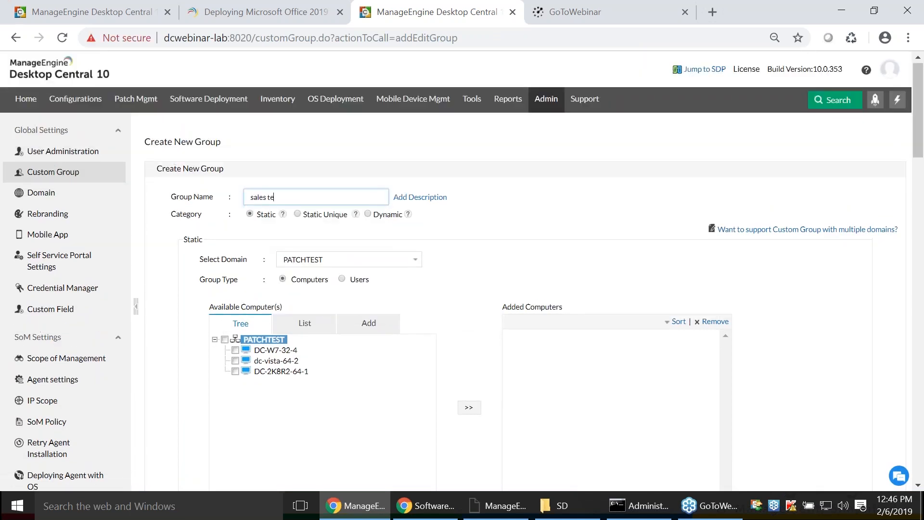
type("am")
Step: Compare the group categories and try the Dynamic category with Computer Name as the criteria column
double_click(260, 214)
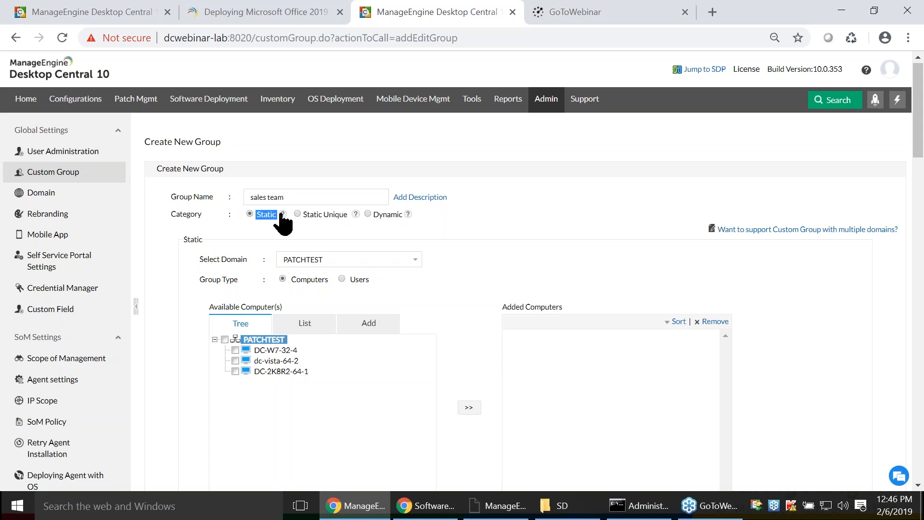
left_click(277, 221)
left_click_drag(301, 216, 347, 214)
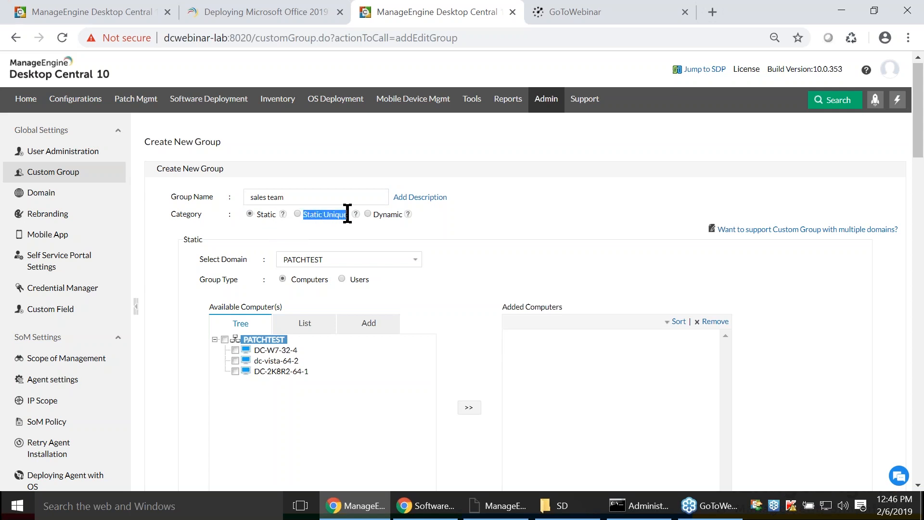
left_click(342, 222)
left_click(368, 214)
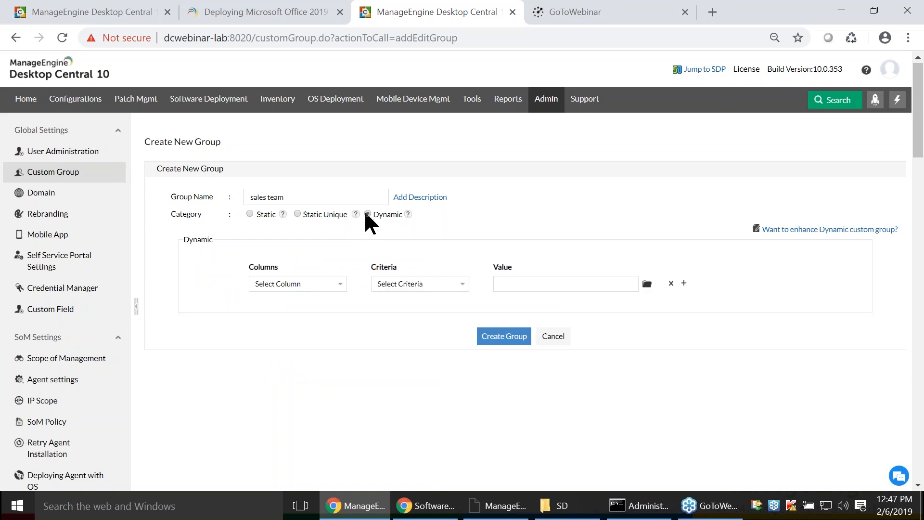
left_click(332, 284)
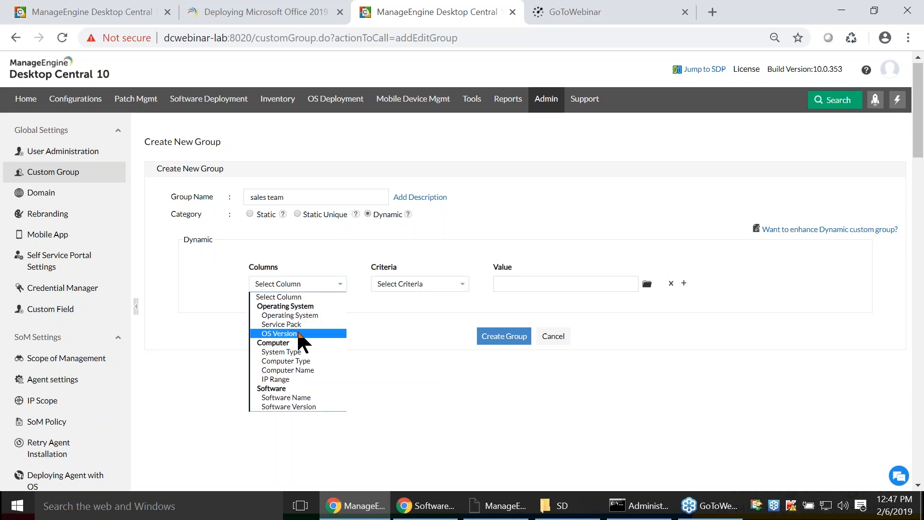
left_click(316, 370)
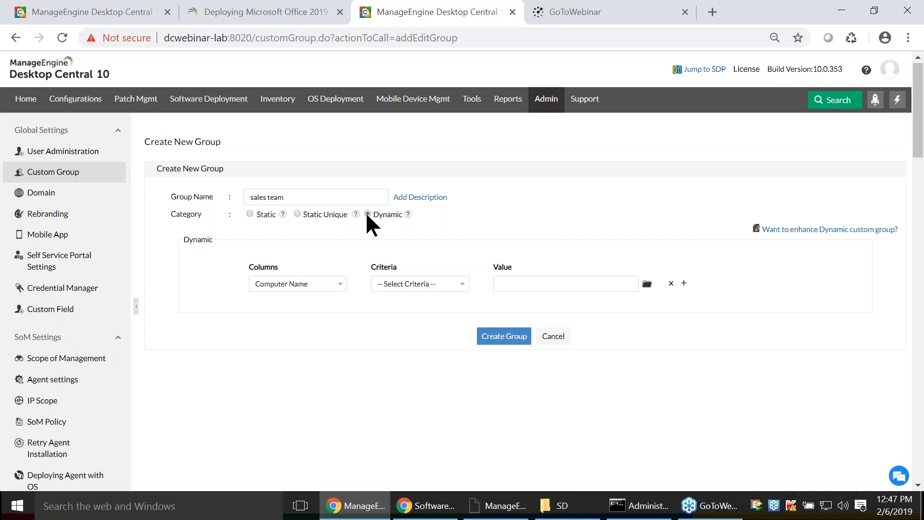
Step: Set the sales team group's category to Static and add all computers of the PATCHTEST domain to it
left_click(249, 213)
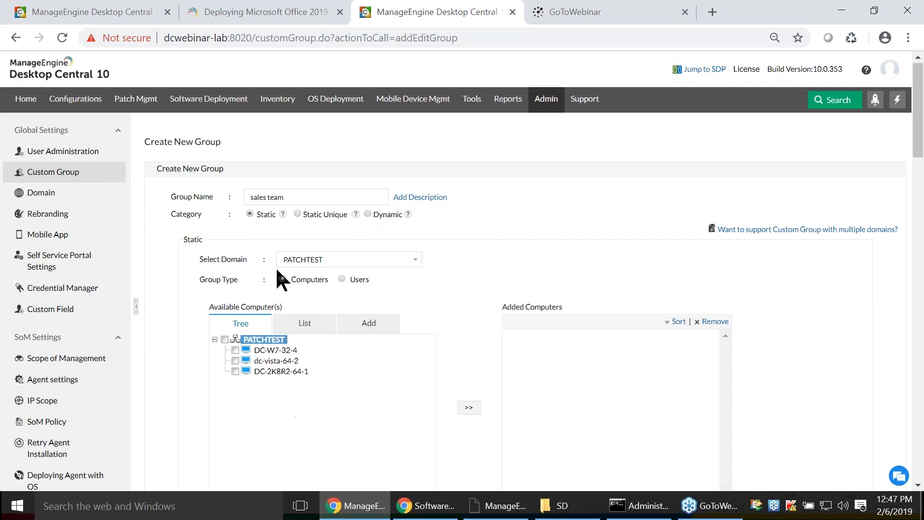
left_click(236, 350)
left_click(224, 340)
left_click(462, 409)
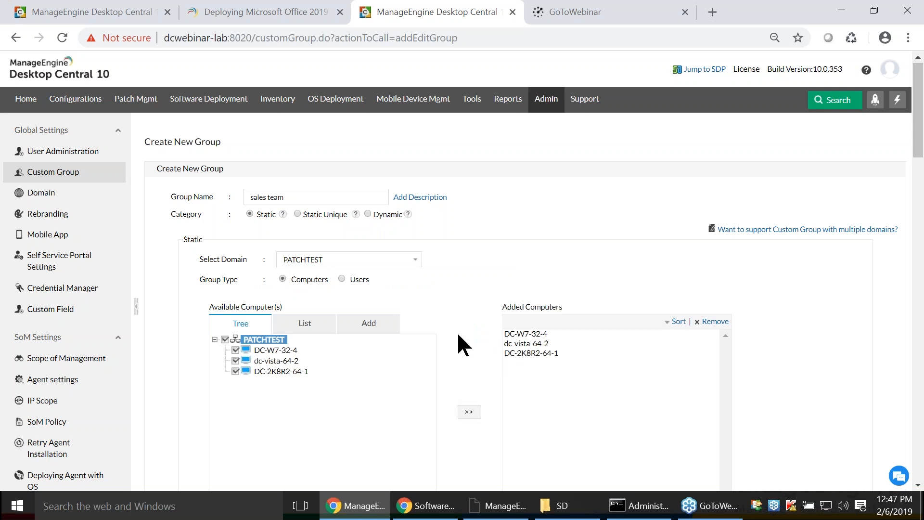
scroll(549, 366, "down", 1)
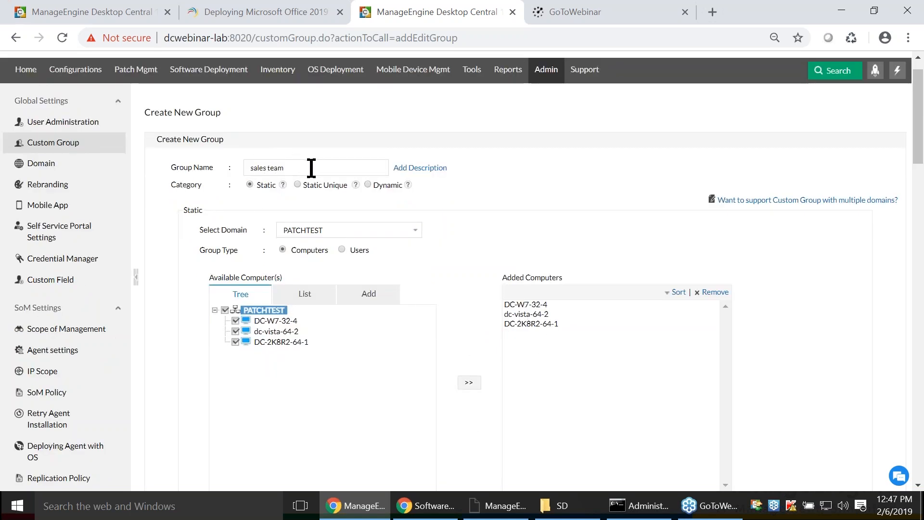
Step: Check the domains available for the sales team group and try to create the group with the added PATCHTEST computers
left_click(312, 228)
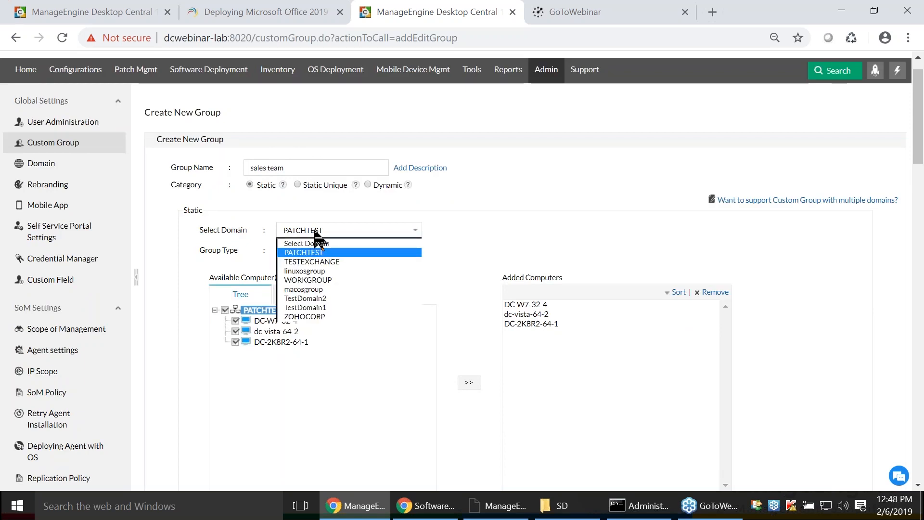
left_click(314, 228)
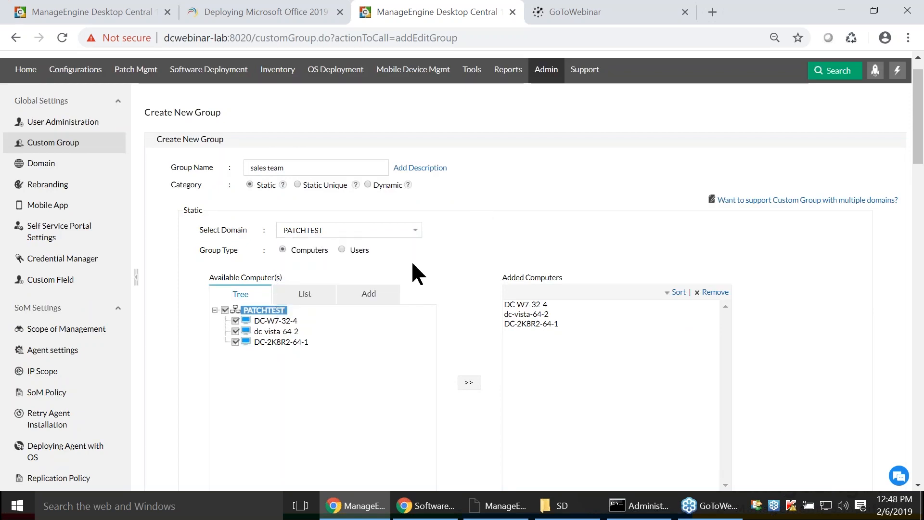
scroll(522, 222, "down", 5)
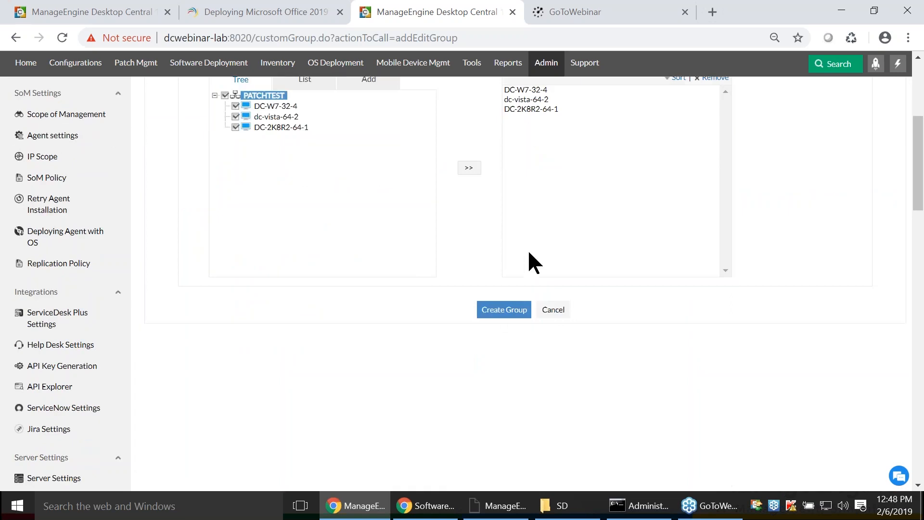
scroll(528, 253, "up", 3)
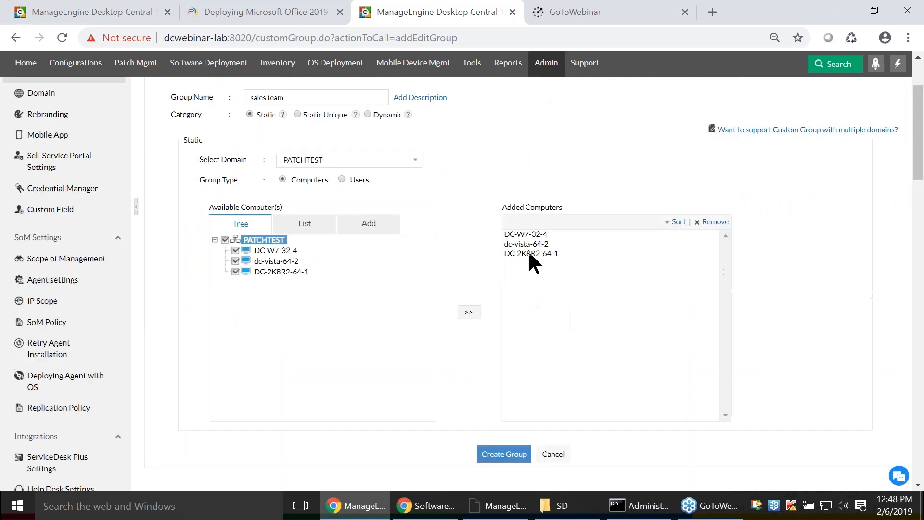
left_click(498, 453)
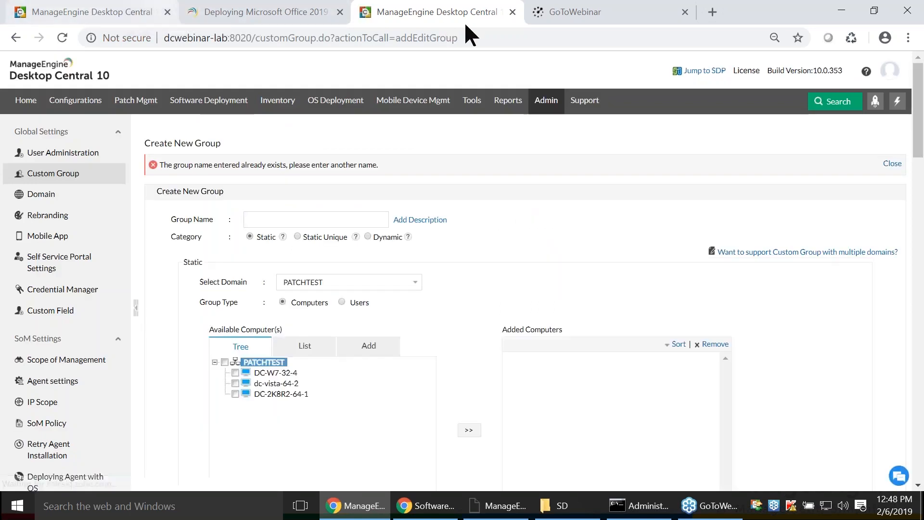
Step: Return to the office-2019 deployment configuration and set Target 1's Custom Group filter to Marketing Team
left_click(140, 9)
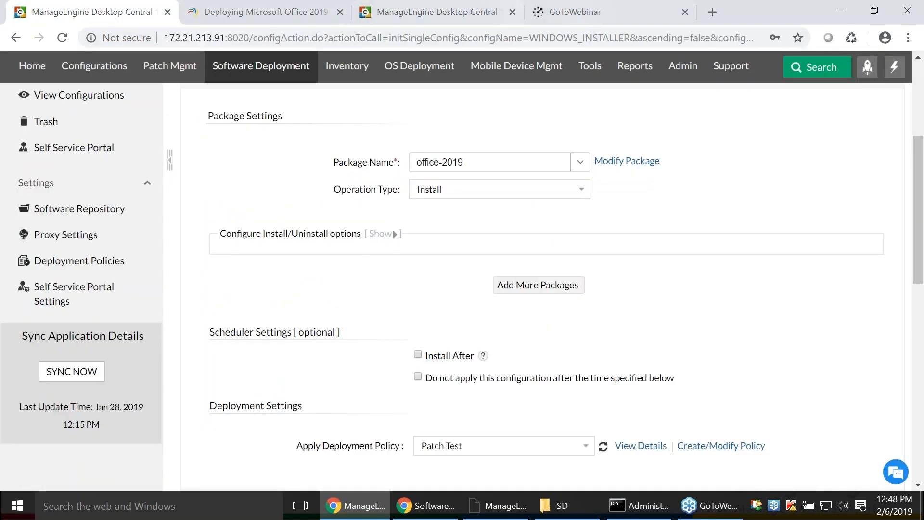
scroll(539, 370, "down", 1)
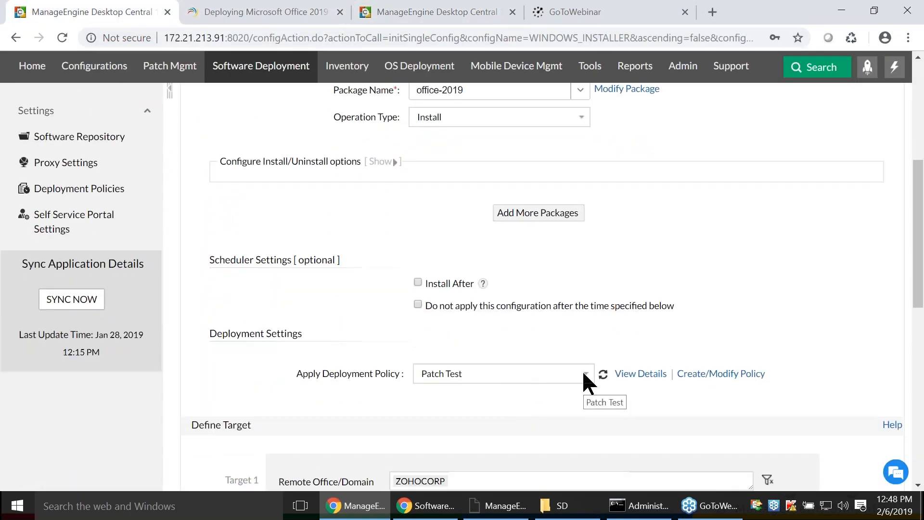
scroll(392, 374, "down", 3)
left_click(380, 345)
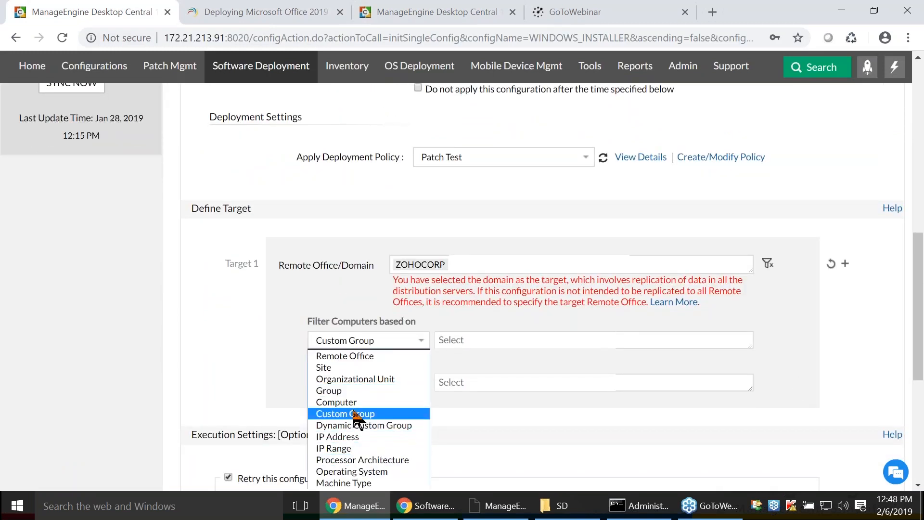
left_click(366, 413)
left_click(481, 340)
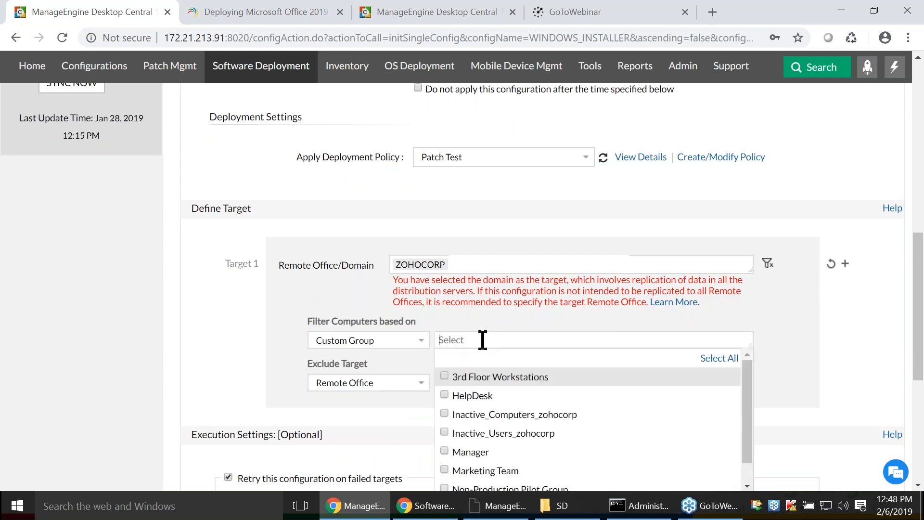
scroll(599, 408, "down", 5)
left_click(825, 356)
scroll(825, 356, "up", 1)
left_click(515, 196)
scroll(543, 287, "up", 1)
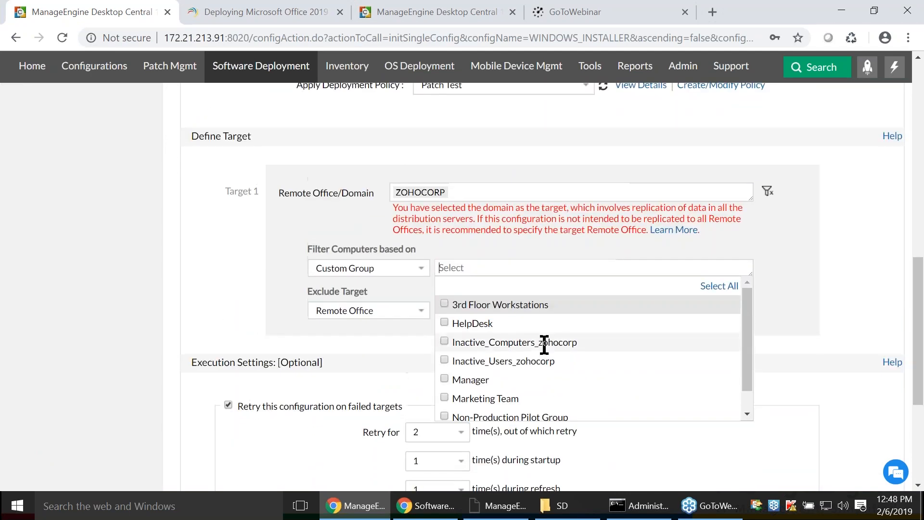
scroll(533, 363, "down", 1)
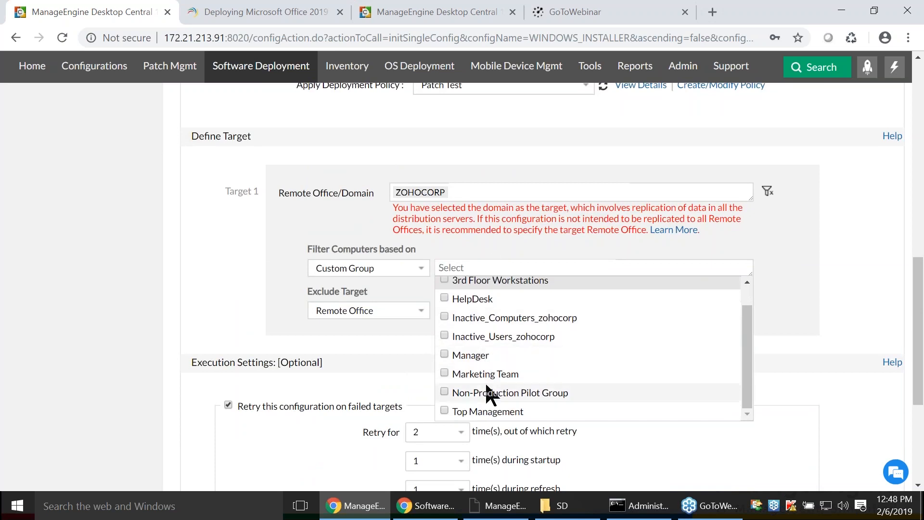
left_click(443, 374)
left_click(351, 431)
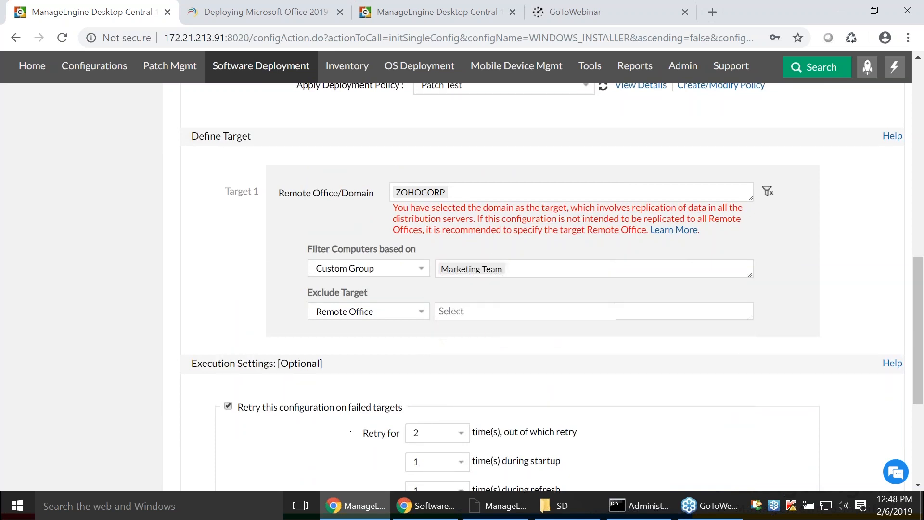
Step: Examine the exclusion criteria for Target 1 and the remote offices that can be excluded
left_click(386, 308)
left_click(404, 297)
left_click(414, 312)
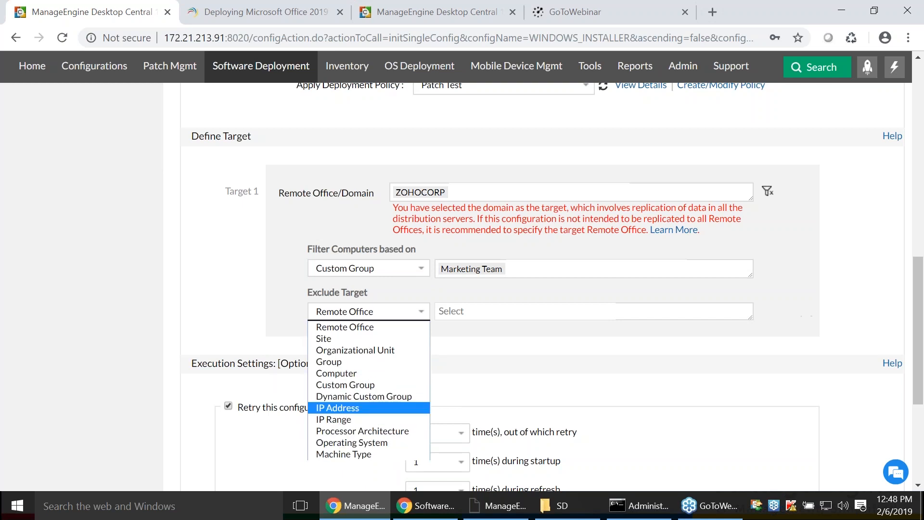
left_click(246, 337)
left_click(487, 311)
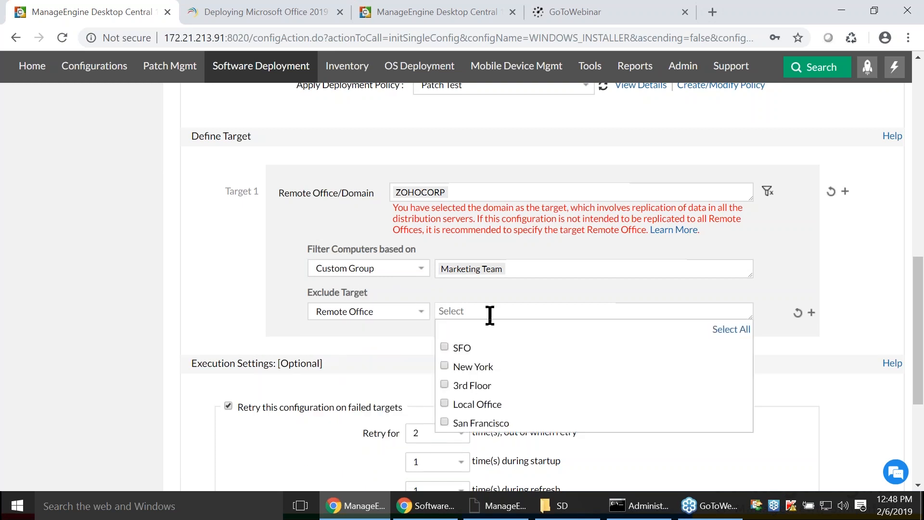
left_click(488, 297)
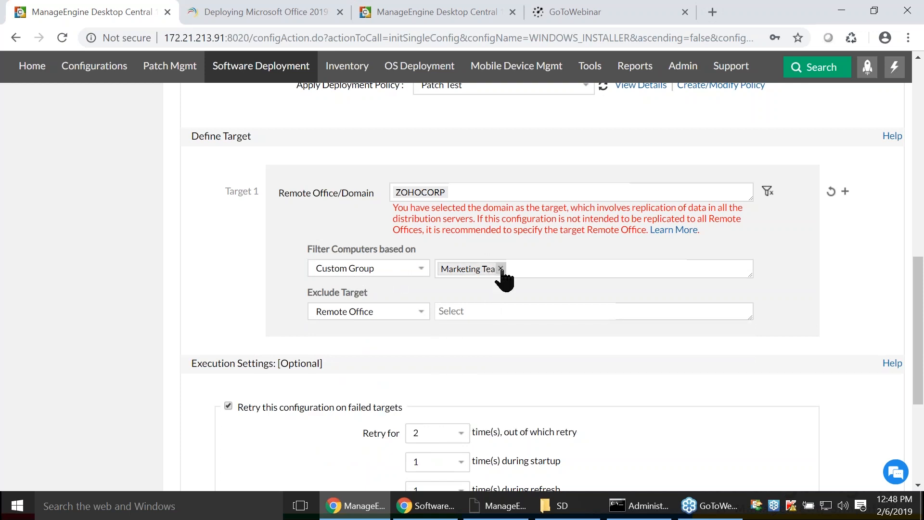
left_click(494, 311)
left_click(495, 298)
Step: Review the target and the retry and notification settings, and deploy the office-2019 configuration
scroll(392, 313, "down", 3)
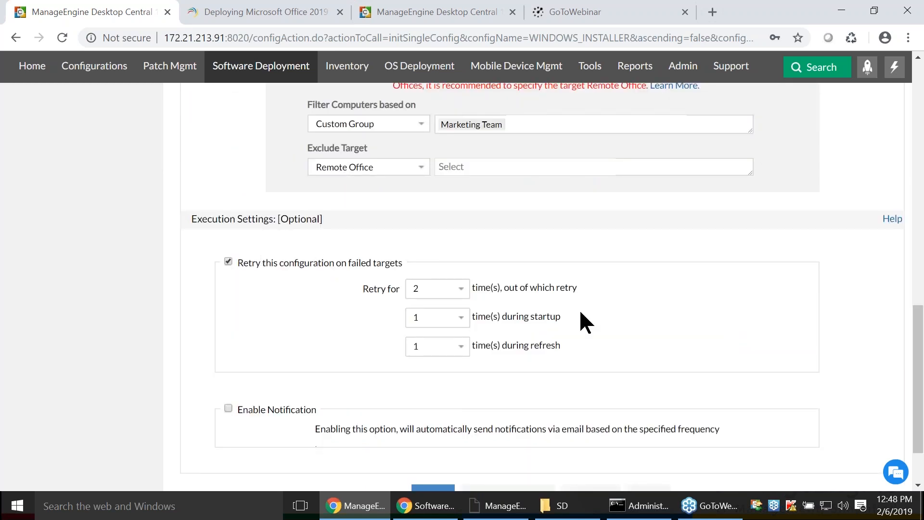
scroll(427, 295, "down", 2)
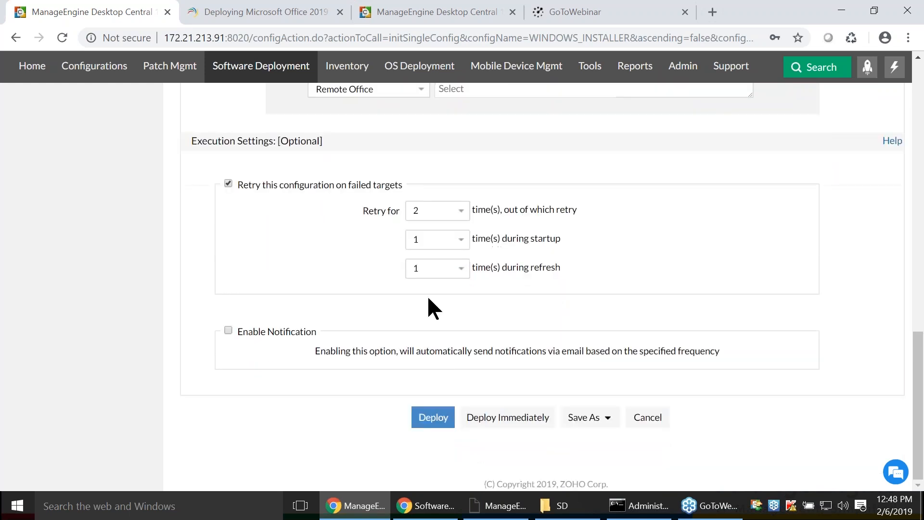
scroll(449, 384, "up", 5)
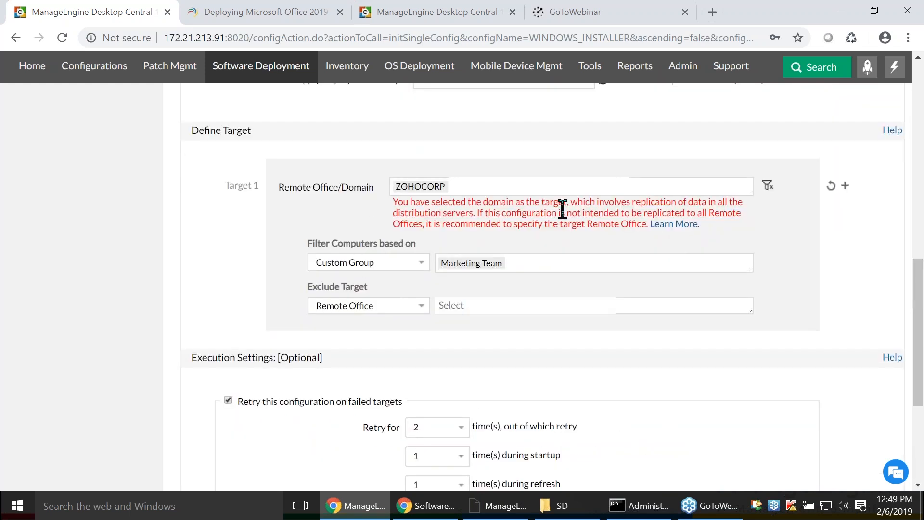
scroll(454, 180, "down", 4)
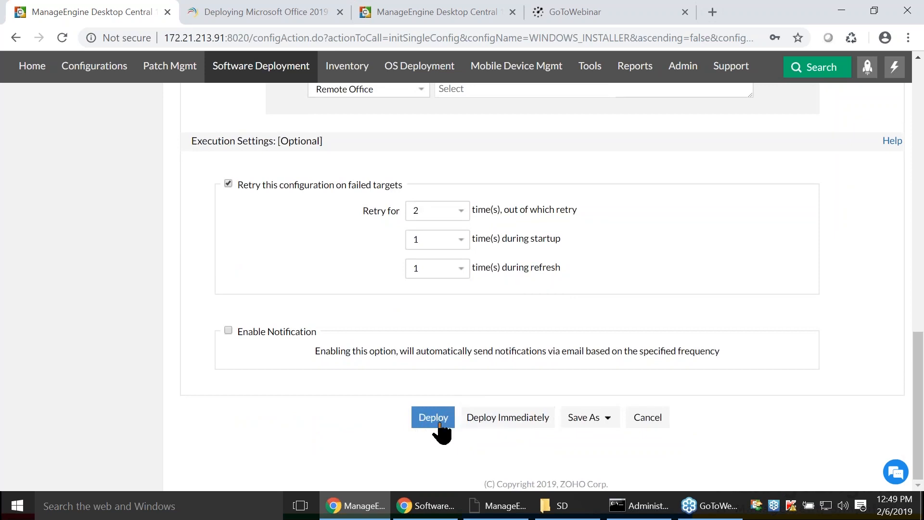
left_click(420, 425)
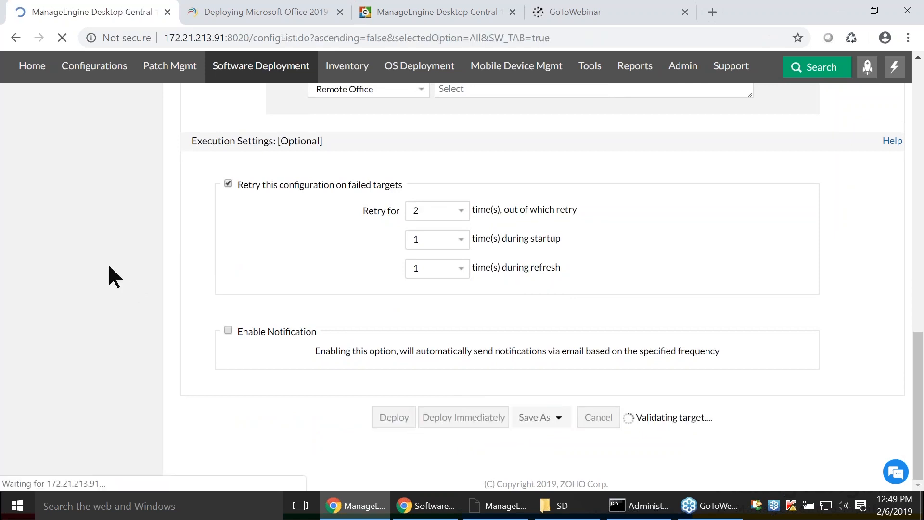
Step: Switch to the slide presentation, revisit the slide on deploying MS Office 2019, and return to the help desk tickets slide
key("alt+Tab")
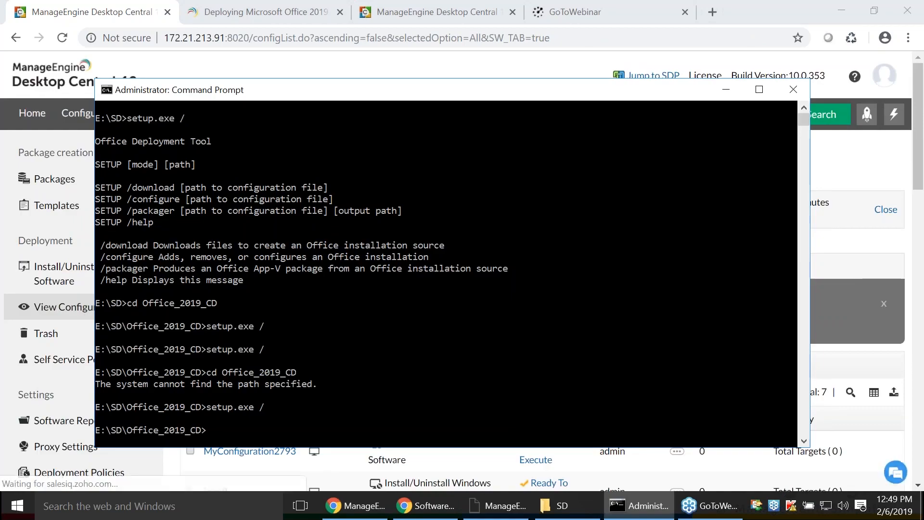
key("alt+Tab")
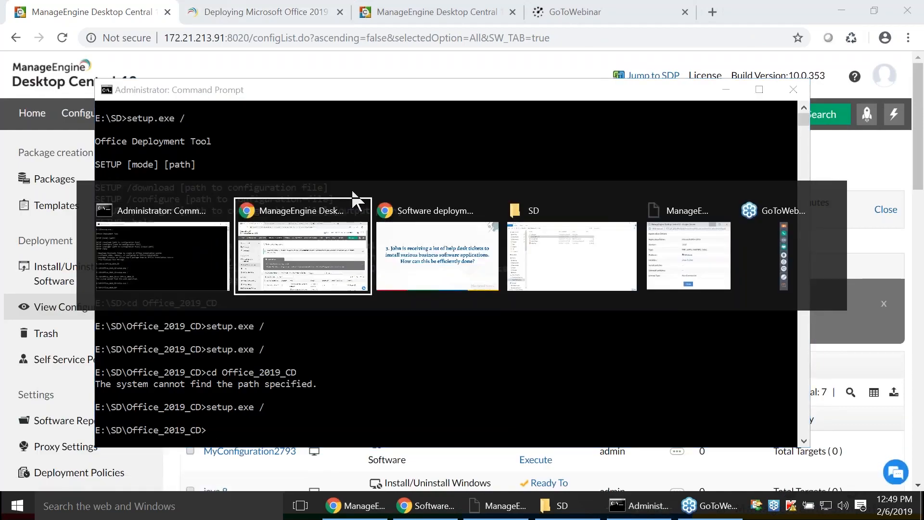
left_click(427, 251)
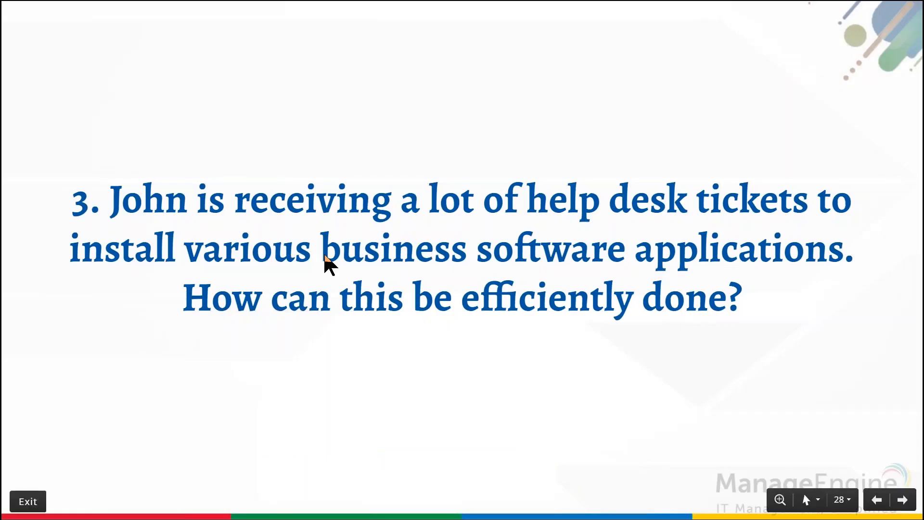
key("Left")
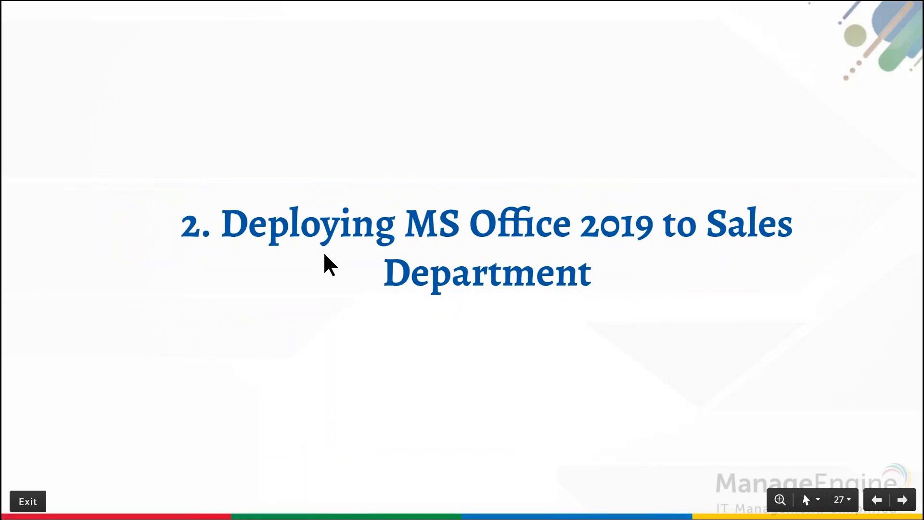
key("Right")
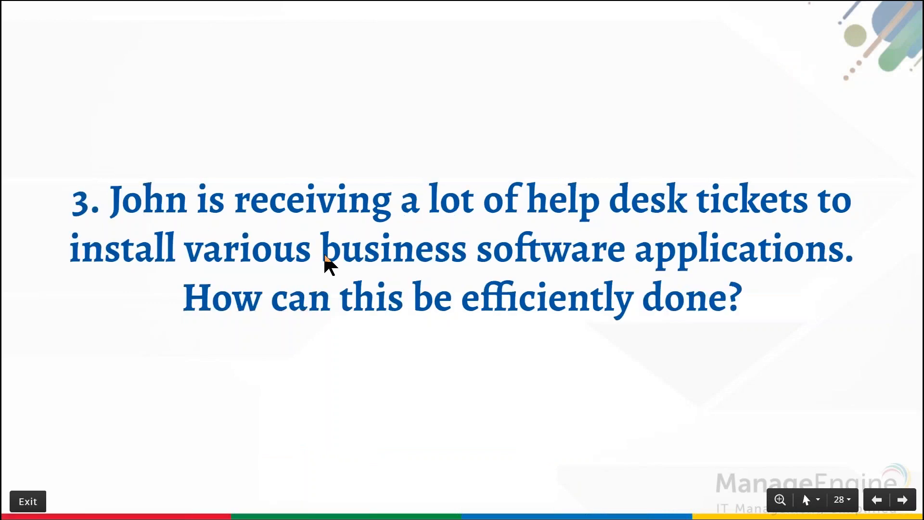
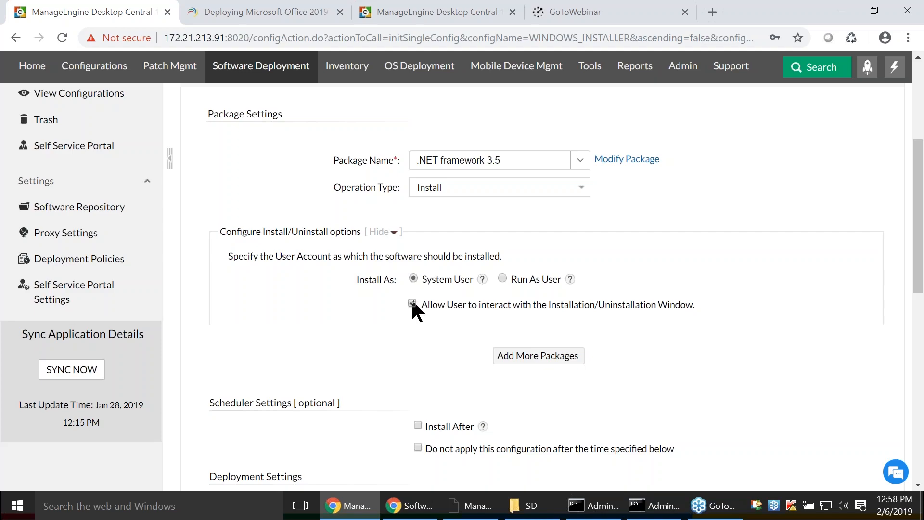
Step: Advance the slide presentation to Scenario 4 and switch back to Desktop Central
key("alt+Tab")
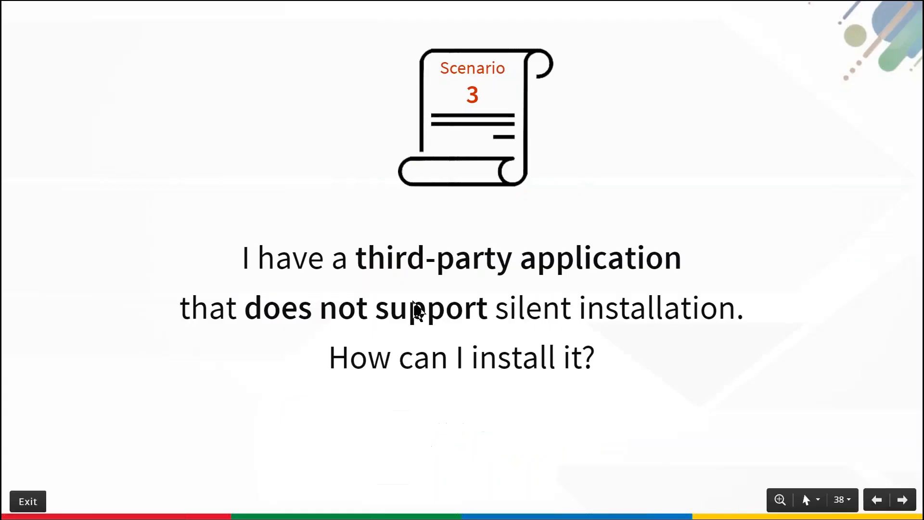
key("Right")
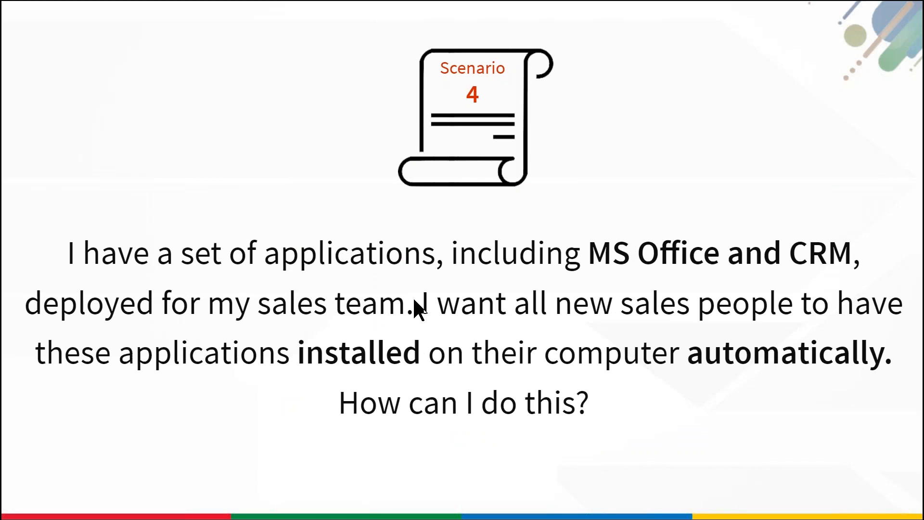
key("alt+Tab")
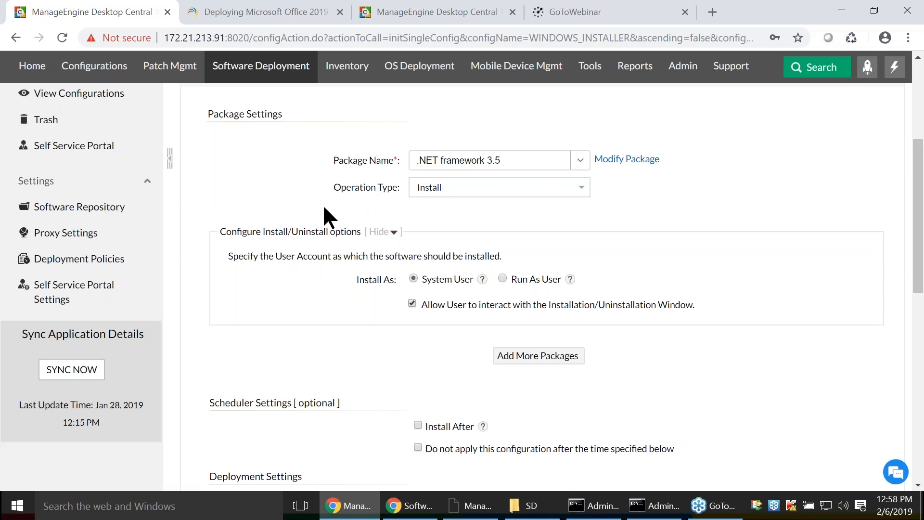
Step: Examine the Configuration Settings for when configurations apply to computers or users added to an OU/Group, and return to the presentation
left_click(111, 67)
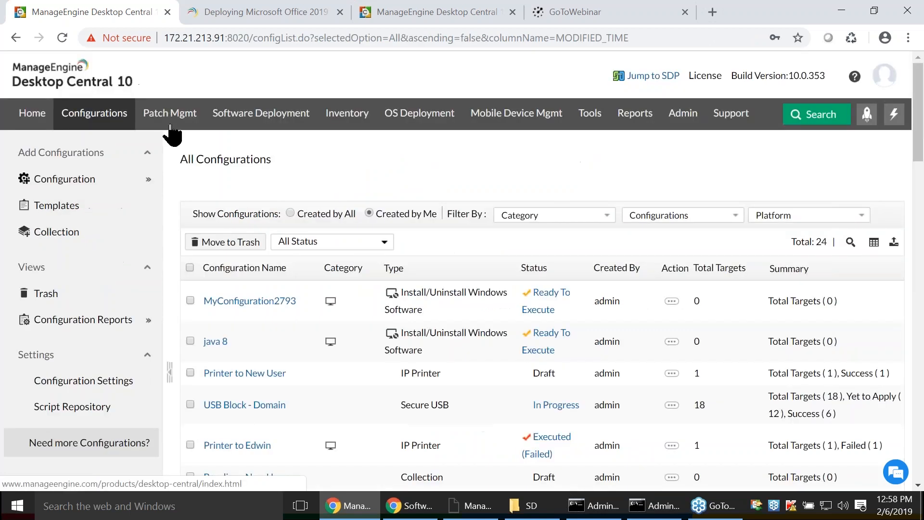
mouse_move(62, 185)
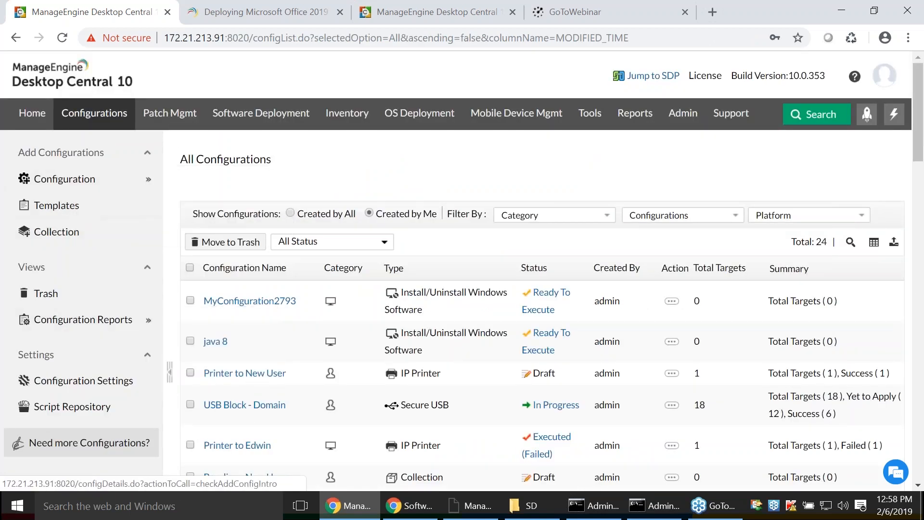
left_click(84, 381)
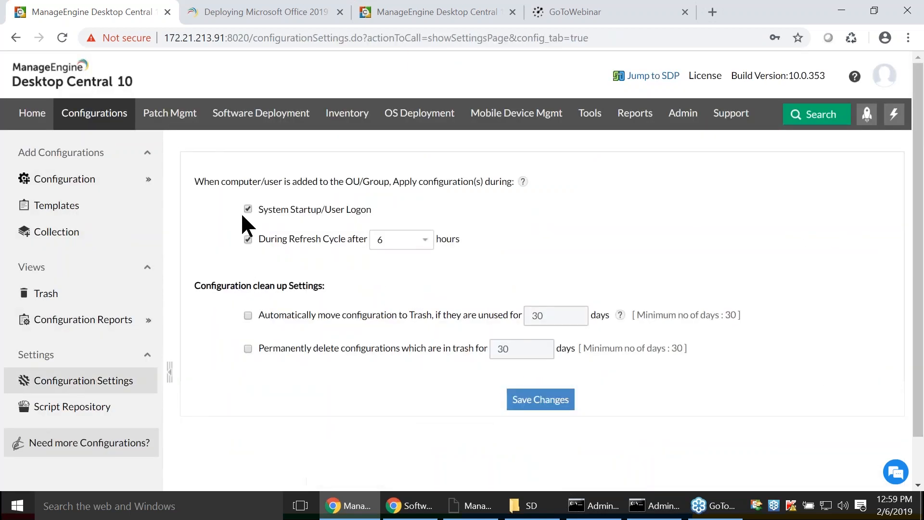
left_click_drag(231, 182, 485, 184)
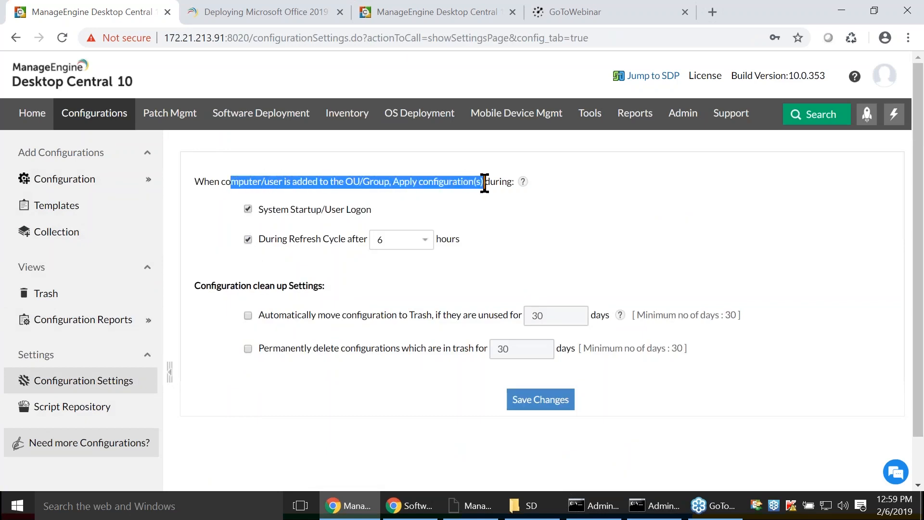
left_click(485, 208)
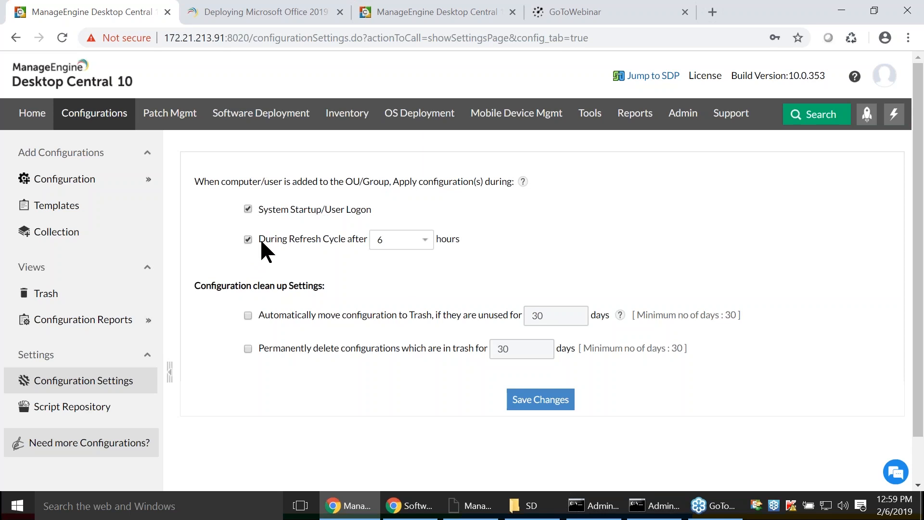
key("alt+Tab")
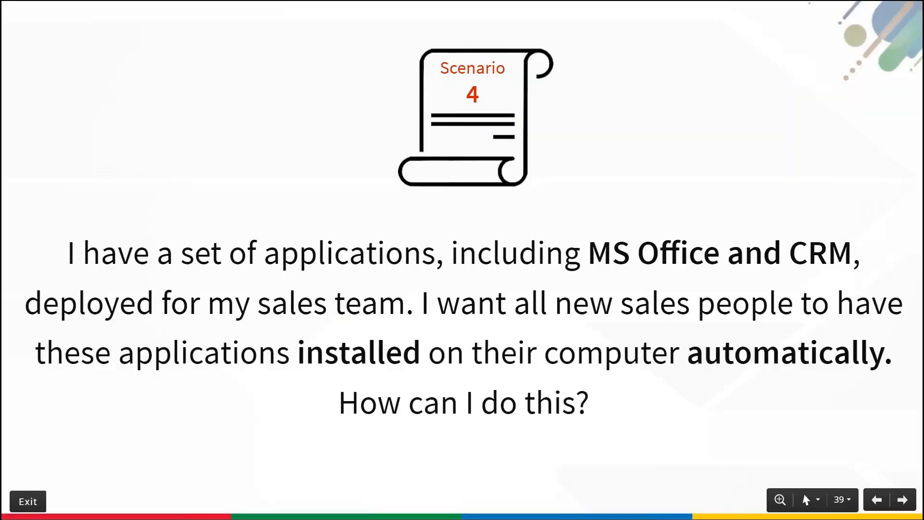
Step: Advance the presentation past the agent log files slide, switch to Desktop Central, and start adding a Windows software package
key("Right")
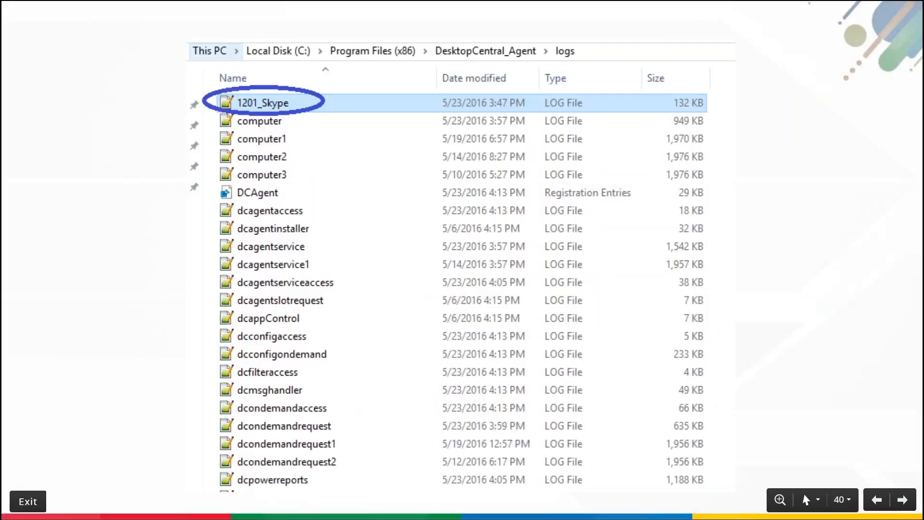
key("Right")
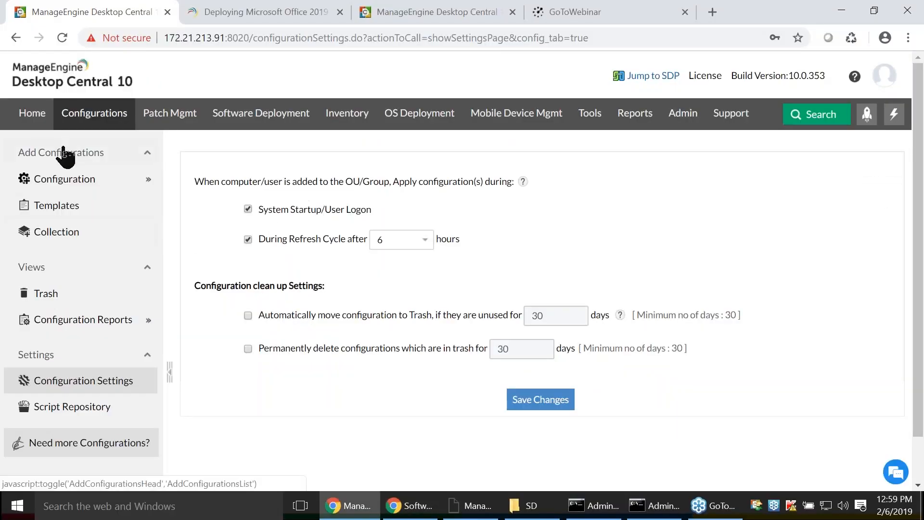
left_click(242, 118)
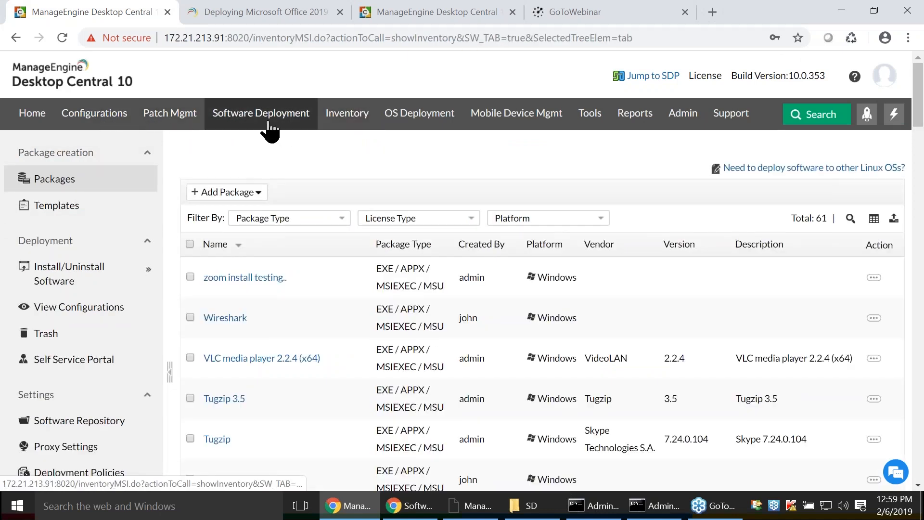
left_click(57, 186)
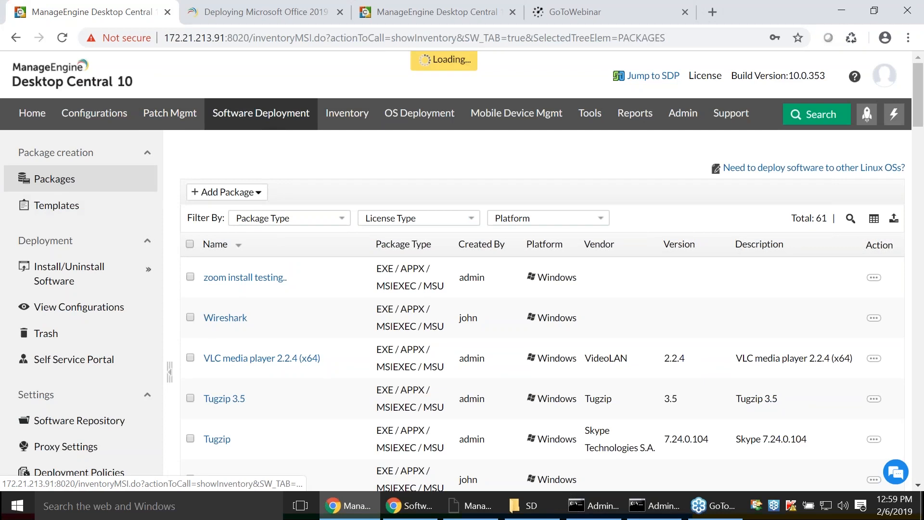
left_click(227, 191)
left_click(221, 212)
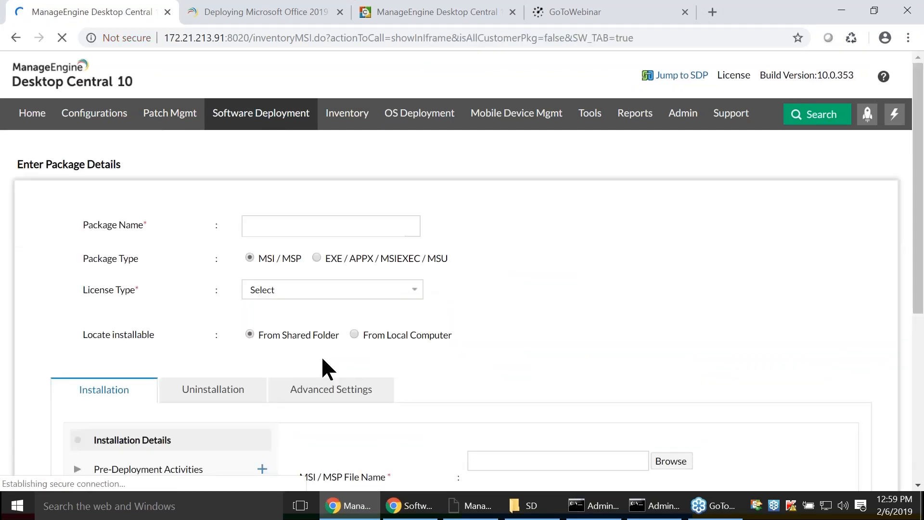
Step: Examine the Advanced Settings of the new Windows package
scroll(316, 359, "down", 4)
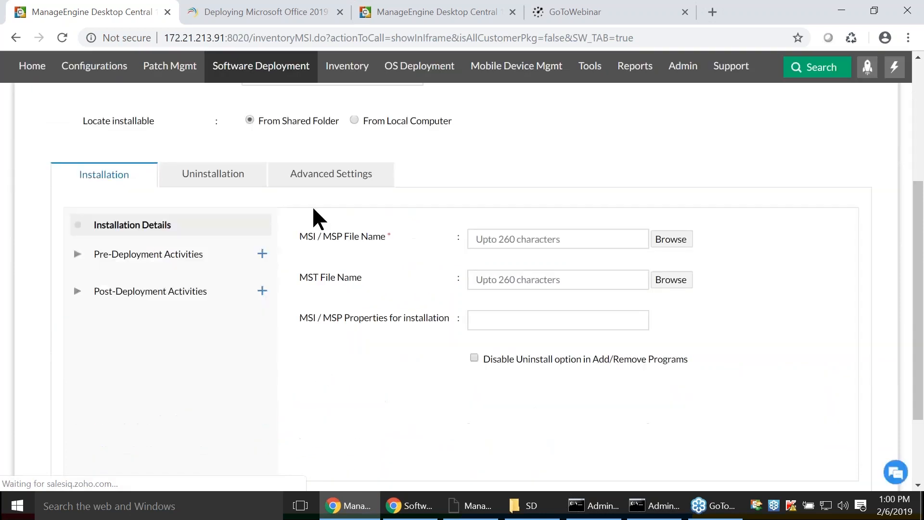
left_click(330, 178)
left_click(376, 346)
left_click_drag(385, 348, 549, 337)
left_click(549, 342)
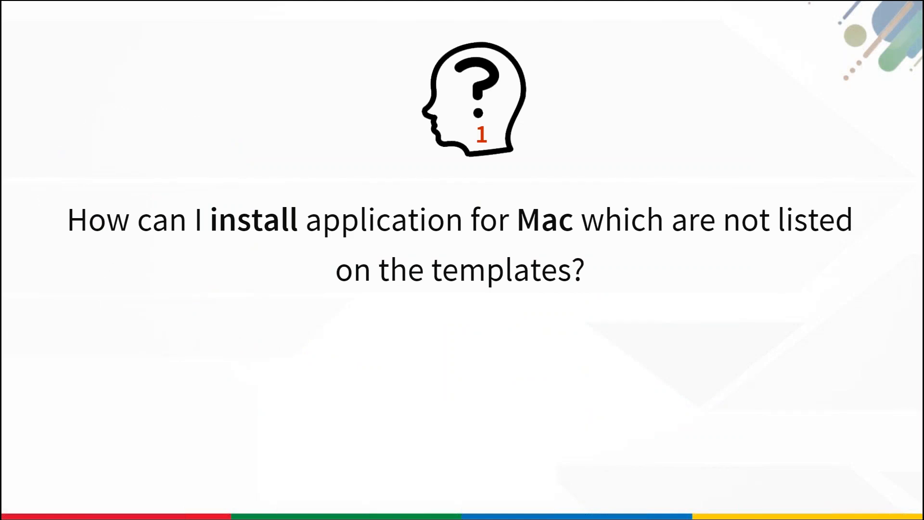
Step: Switch from the Mac question slide to Desktop Central, check the software templates, and start adding a Mac package
key("super+Tab")
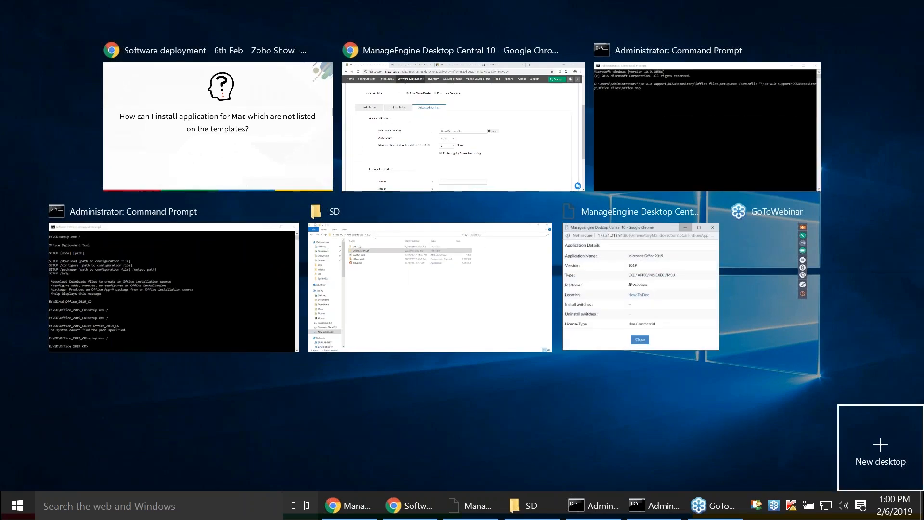
left_click(432, 91)
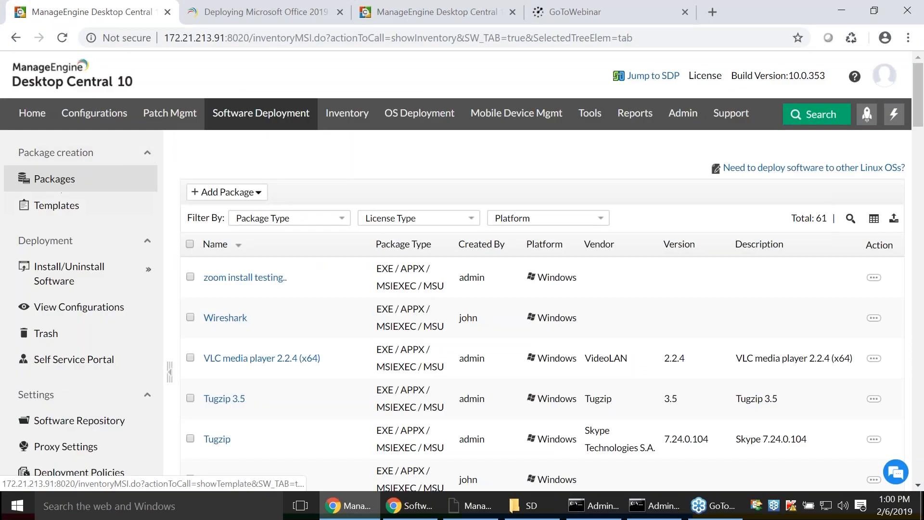
left_click(60, 208)
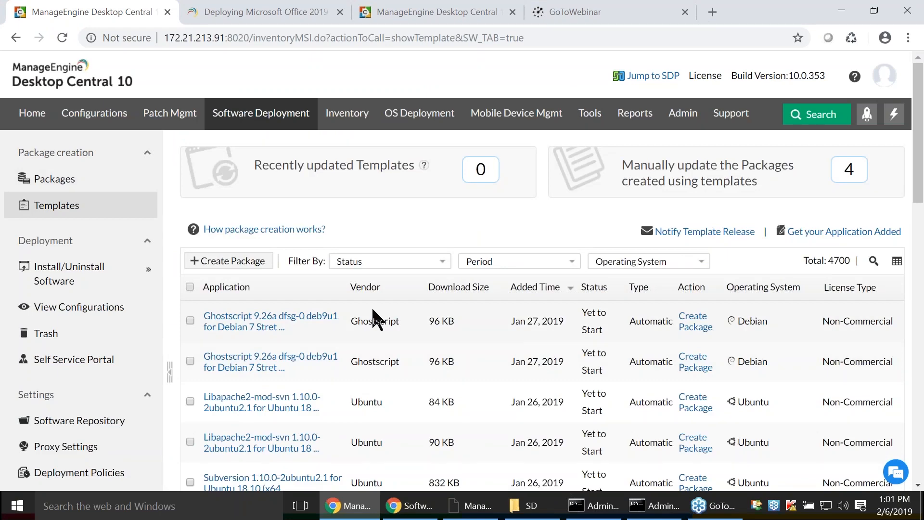
left_click(66, 183)
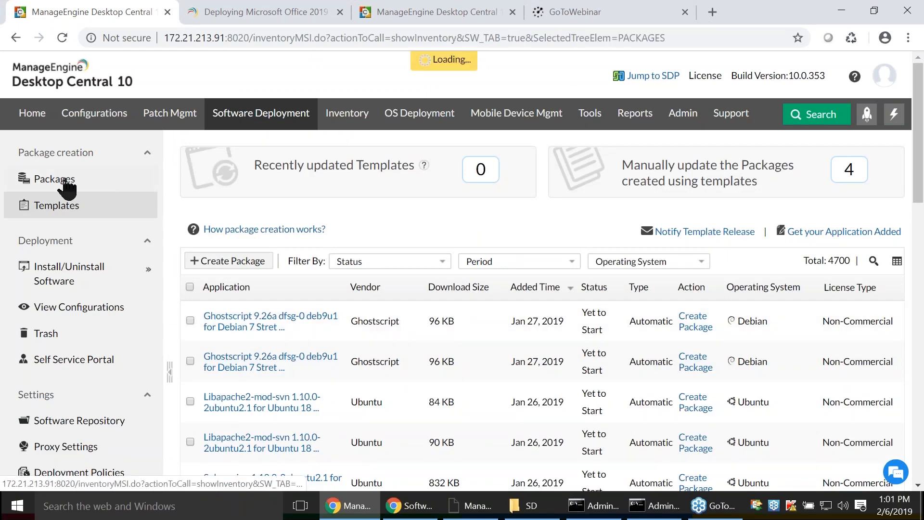
left_click(225, 194)
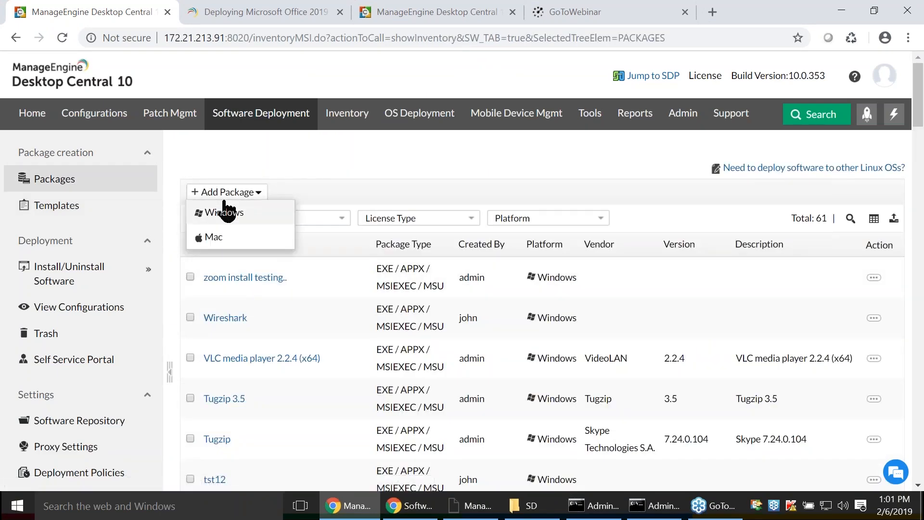
left_click(222, 229)
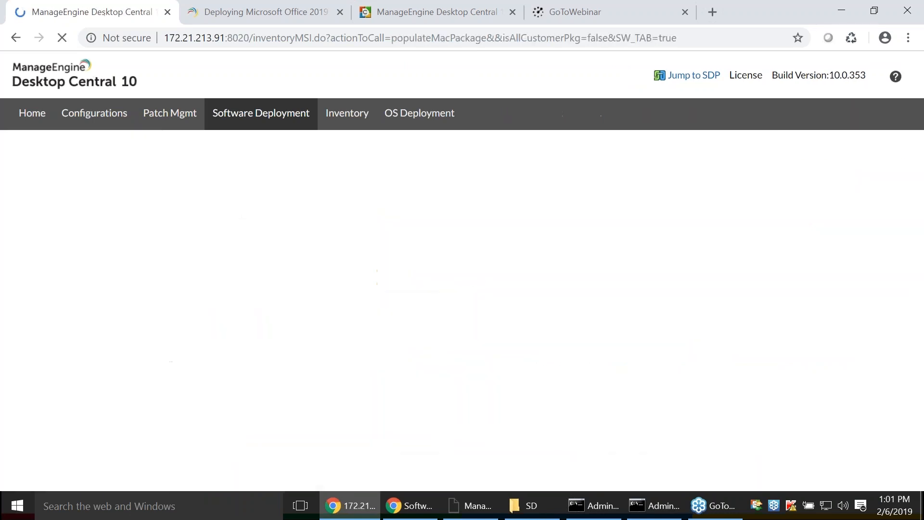
Step: Examine the Mac package's license types, the advanced installation options and the uninstallation settings
left_click(484, 239)
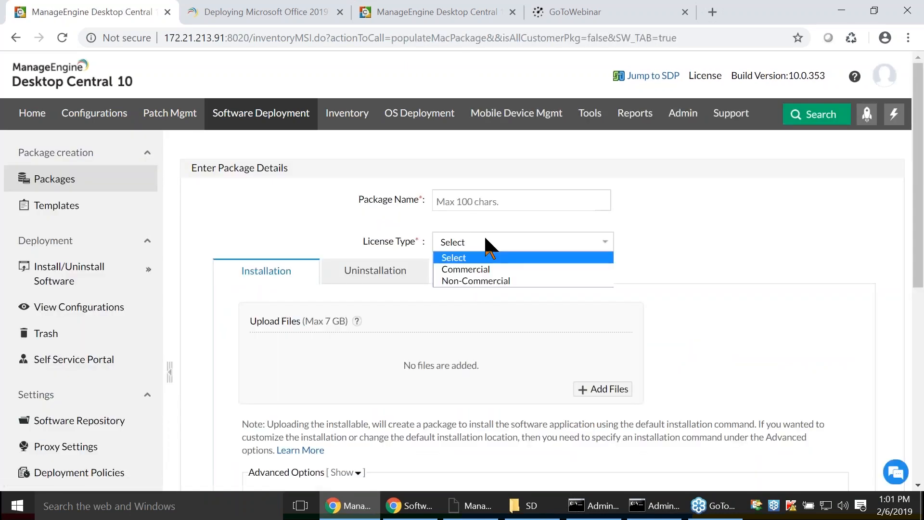
left_click(398, 295)
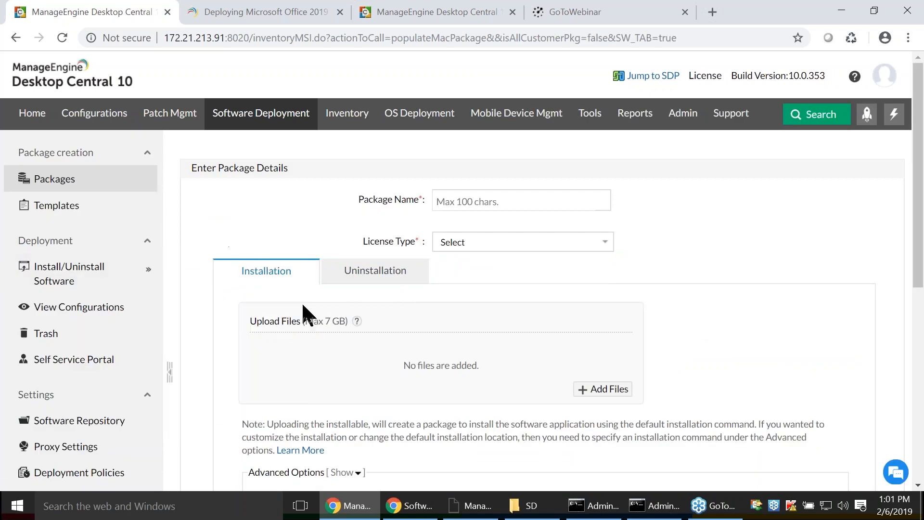
scroll(504, 371, "down", 4)
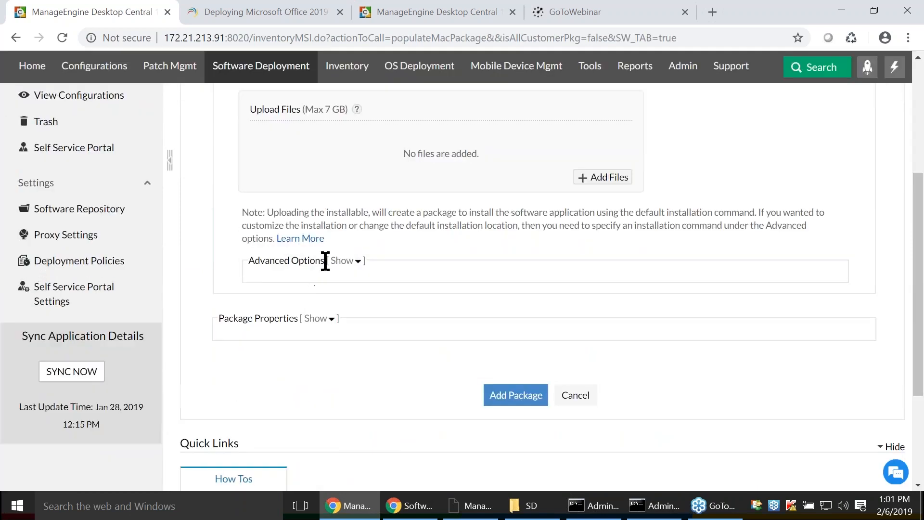
left_click(340, 260)
scroll(489, 197, "up", 1)
left_click(459, 357)
left_click(376, 135)
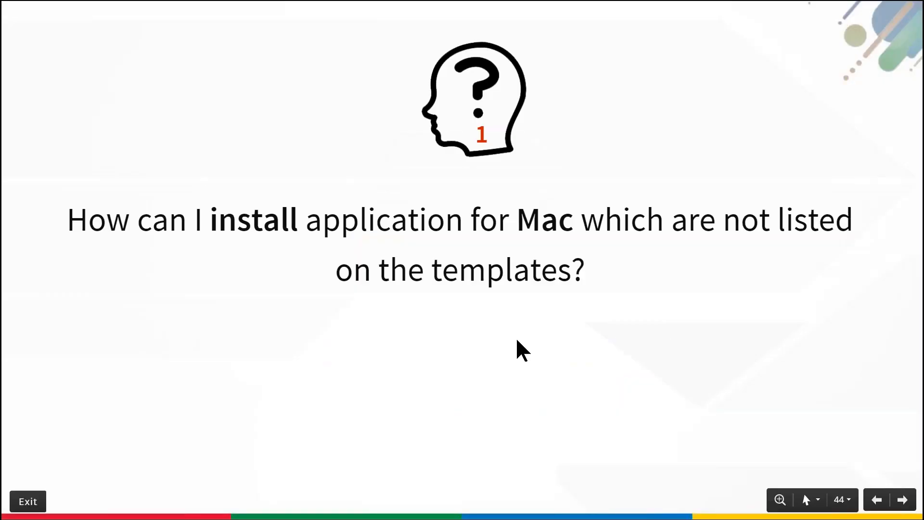
Step: Advance the presentation to the self-service portal question, and open the license details in Desktop Central
key("Right")
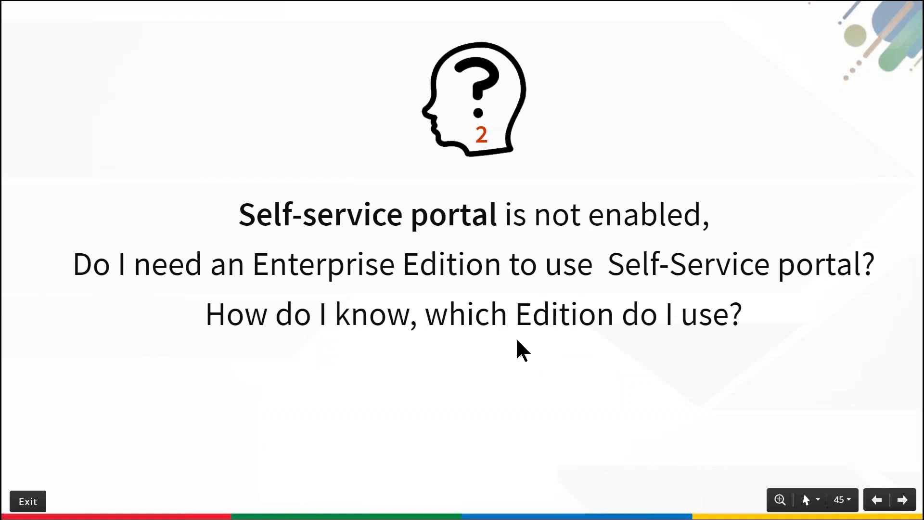
key("alt+Tab")
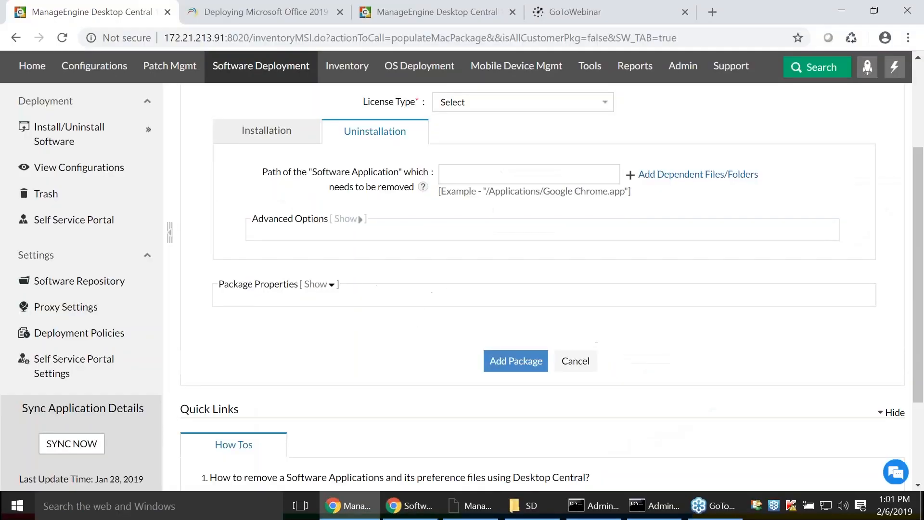
scroll(716, 271, "up", 3)
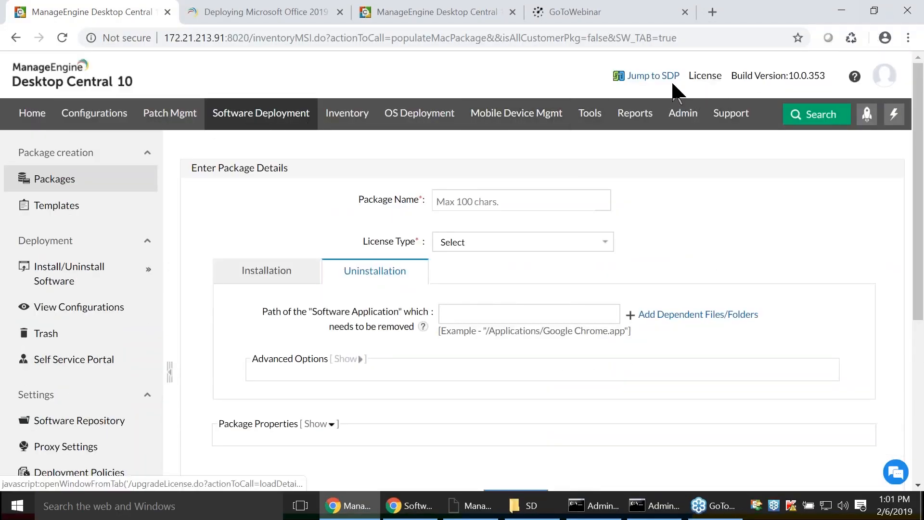
left_click(707, 77)
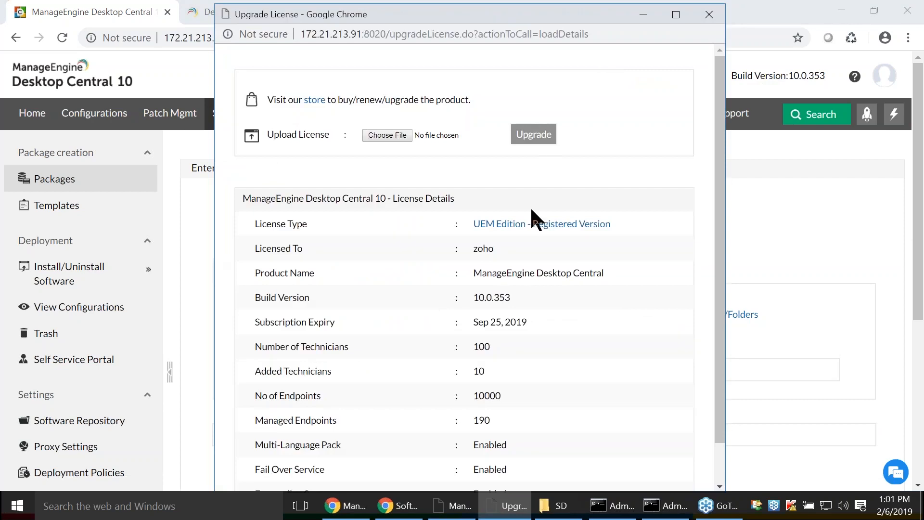
Step: Examine the License Type in the license details to identify the edition in use, and close the license window
left_click_drag(472, 224, 625, 225)
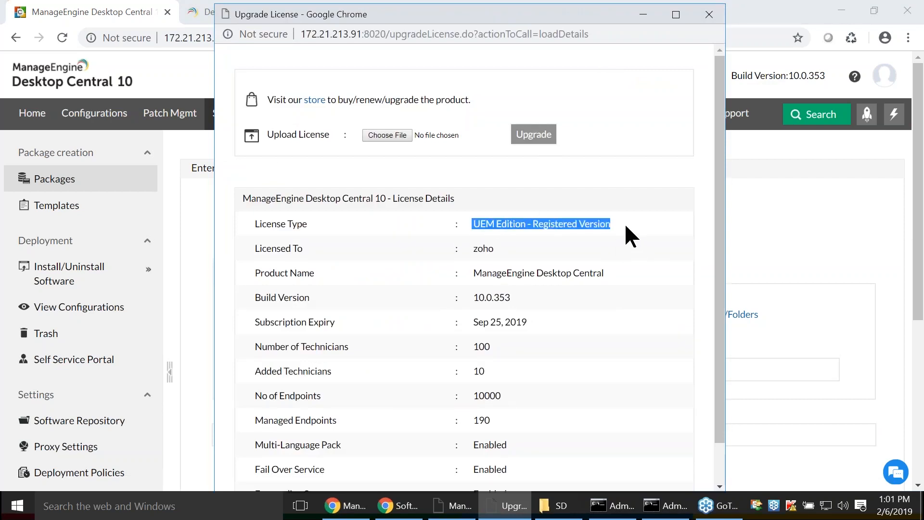
left_click(626, 226)
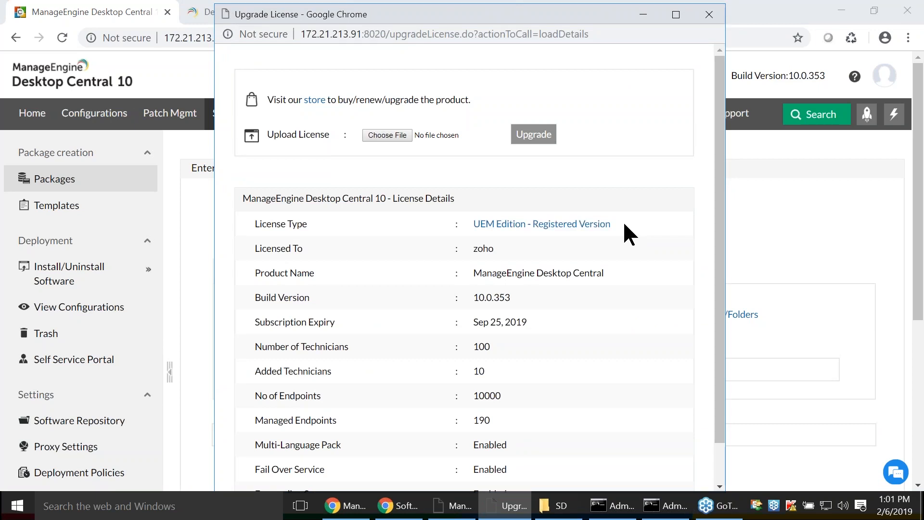
left_click_drag(470, 224, 605, 223)
left_click(633, 207)
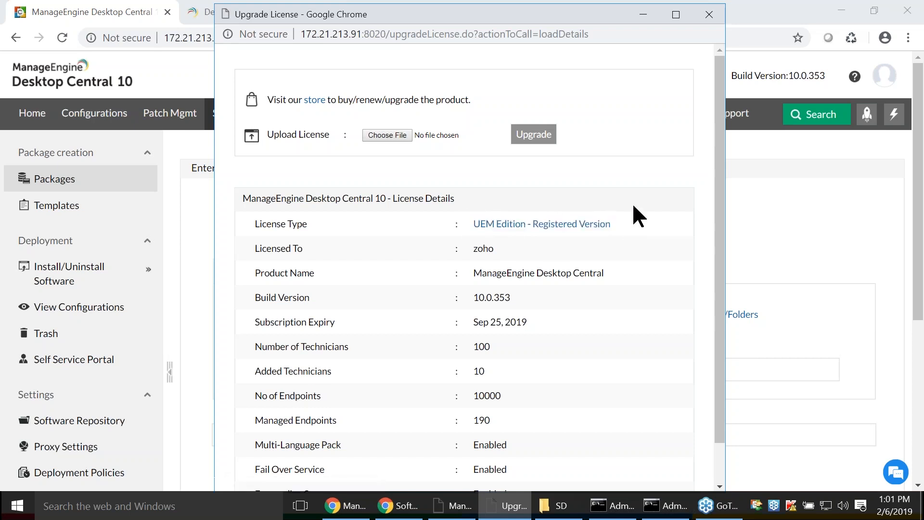
left_click(709, 16)
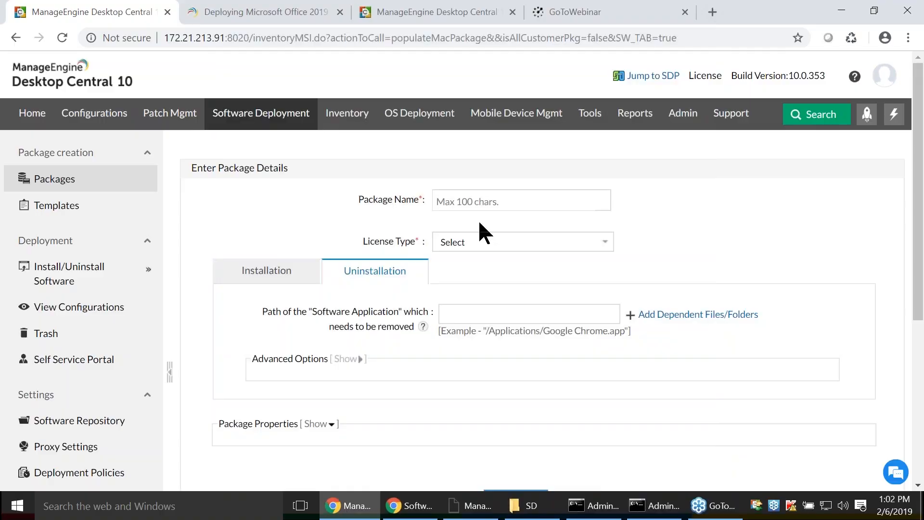
Step: Advance the presentation to the deployment tasks question, and look through the All Configurations list in Desktop Central
key("alt+Tab")
key("Right")
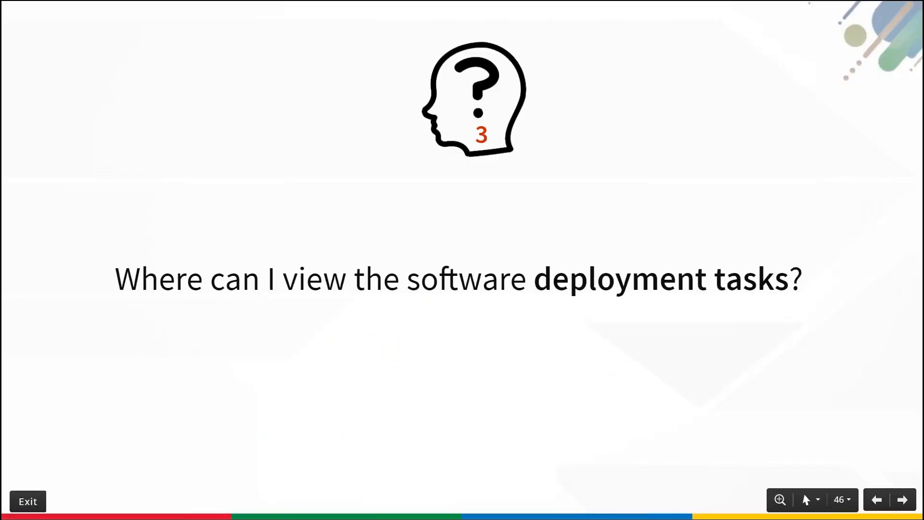
key("alt+Tab")
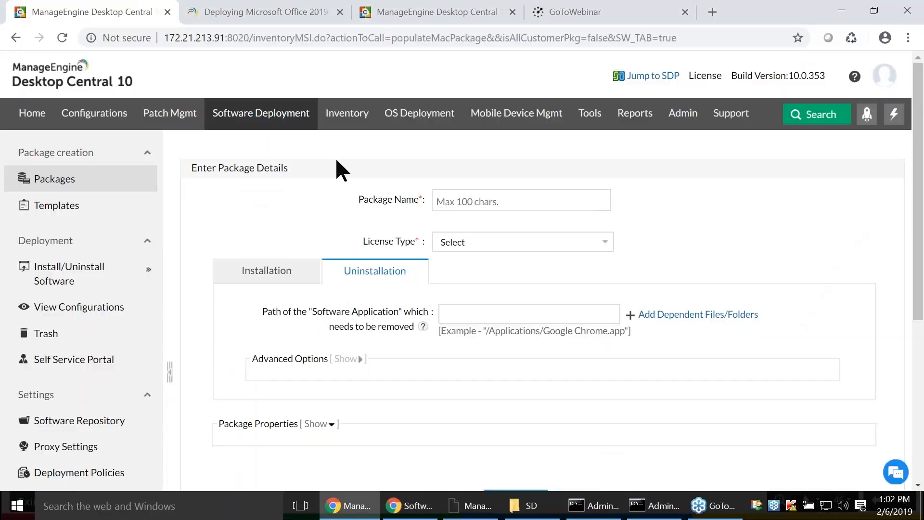
left_click(80, 116)
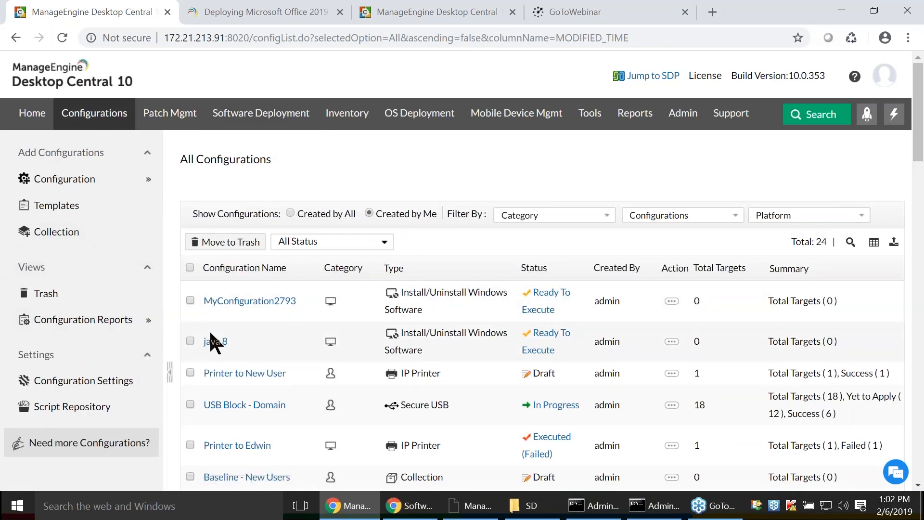
scroll(250, 304, "down", 1)
scroll(250, 303, "down", 3)
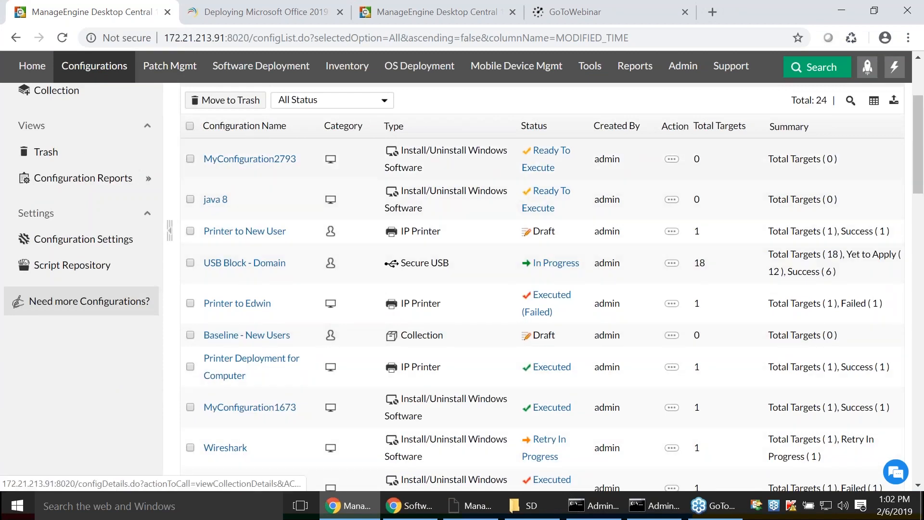
Step: Open the java 8 configuration and review its summary, configuration details and execution status
left_click(214, 200)
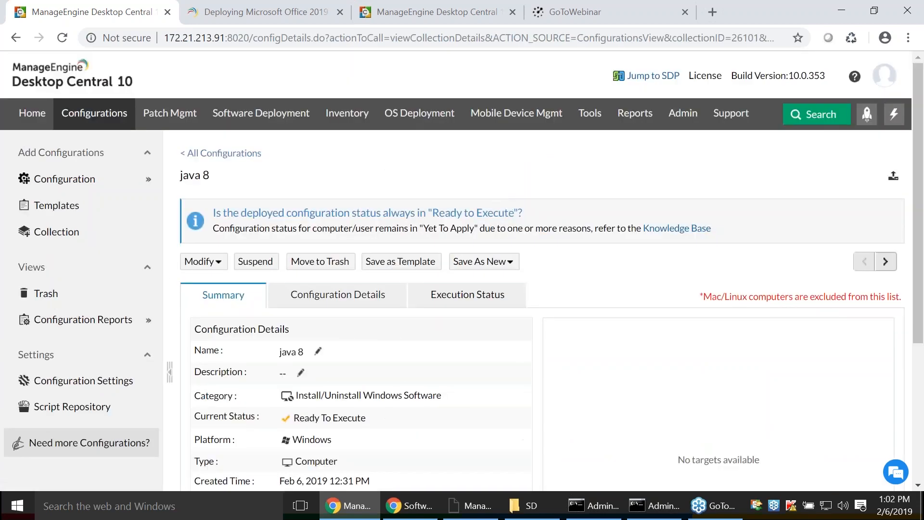
scroll(340, 339, "down", 3)
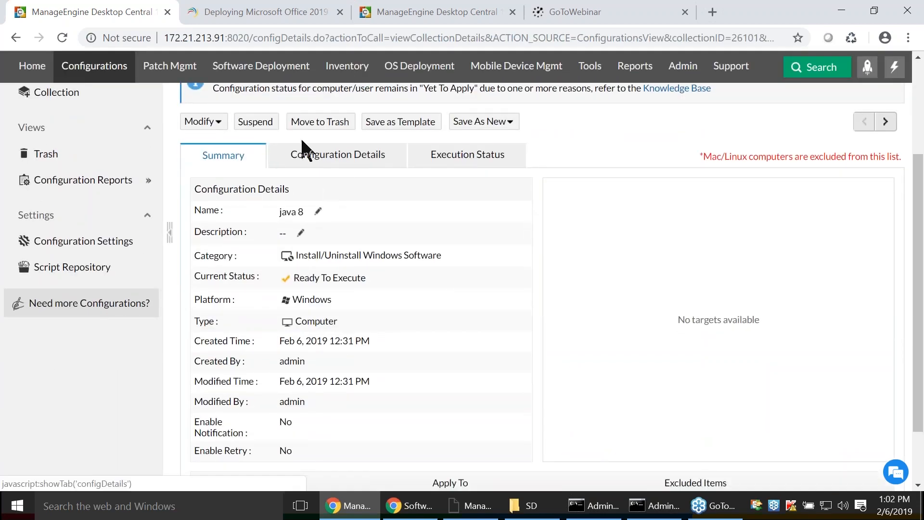
left_click(307, 149)
left_click(474, 212)
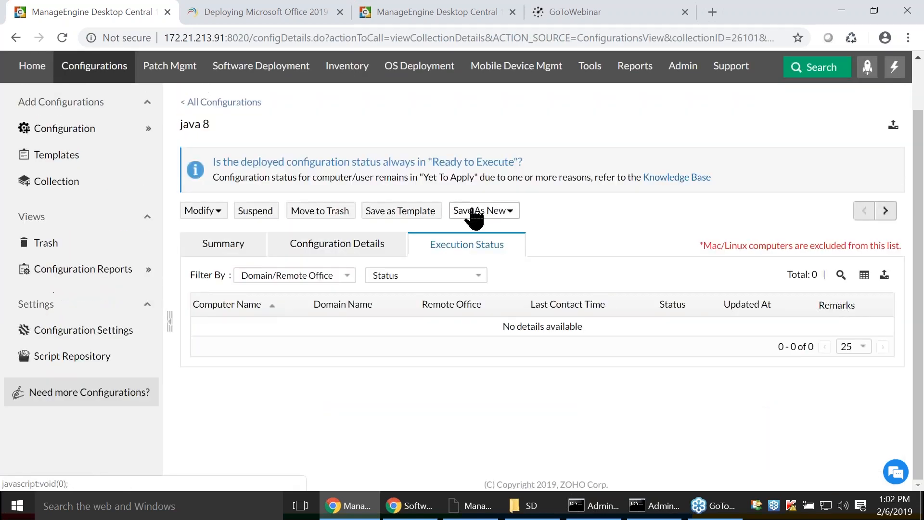